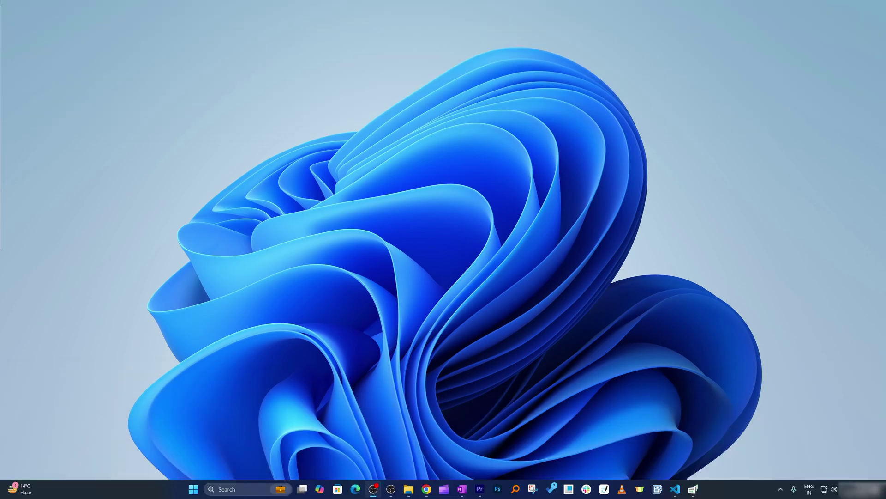
# - Open Microsoft Edge, maximize its window and go to chat.openai.com
pyautogui.click(390, 489)
pyautogui.click(357, 489)
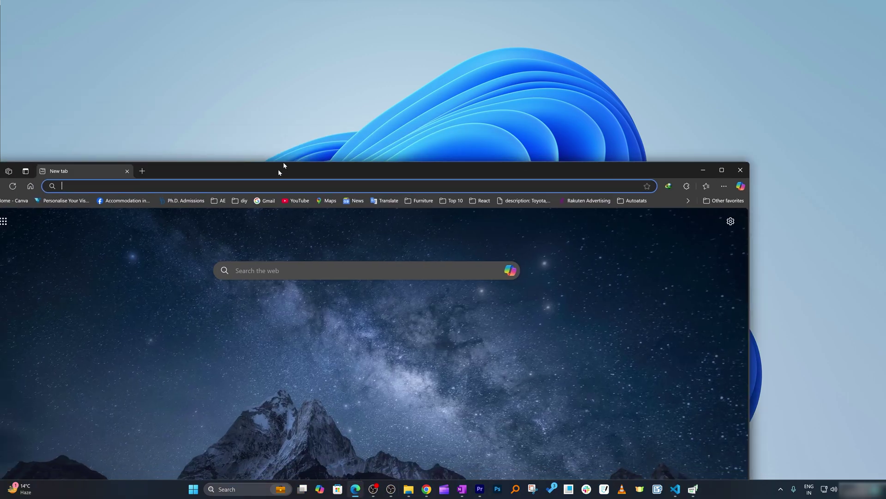
pyautogui.moveTo(278, 169); pyautogui.dragTo(251, 7)
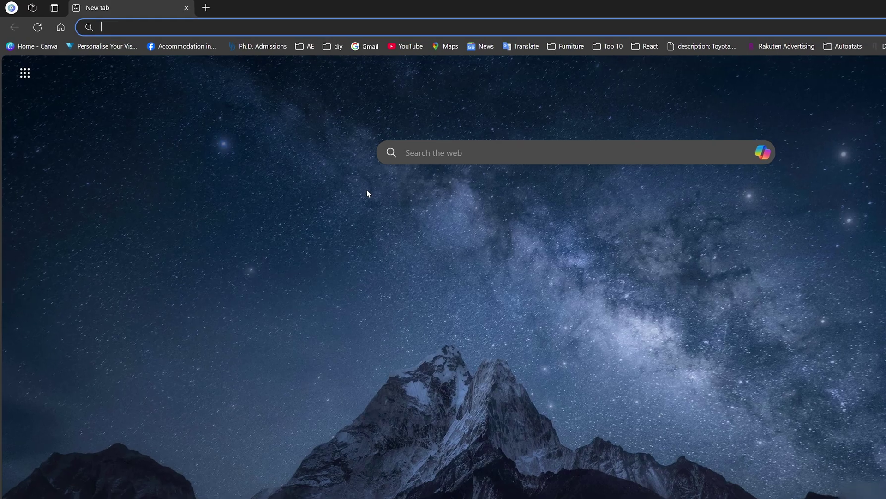
pyautogui.write('chat.openai.com')
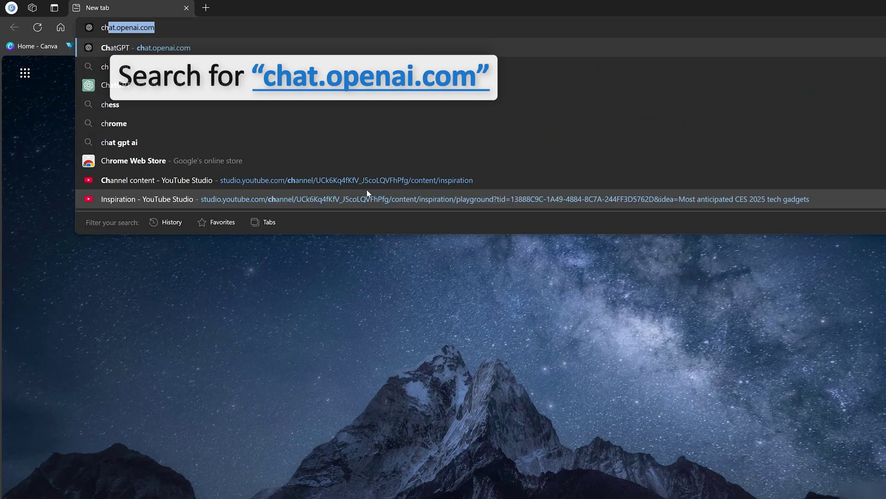
pyautogui.press('End')
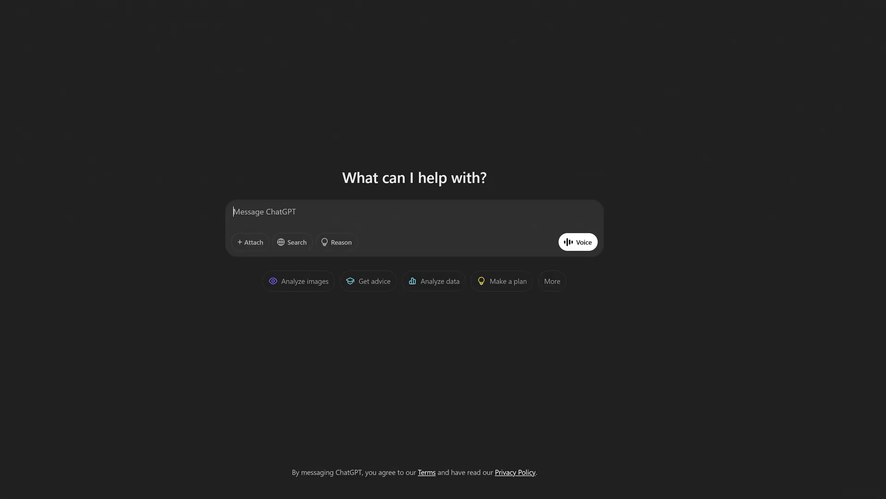
# - Ask ChatGPT "who is national bird of USA" and enlarge the page for easier reading
pyautogui.write('who is national bird of USA')
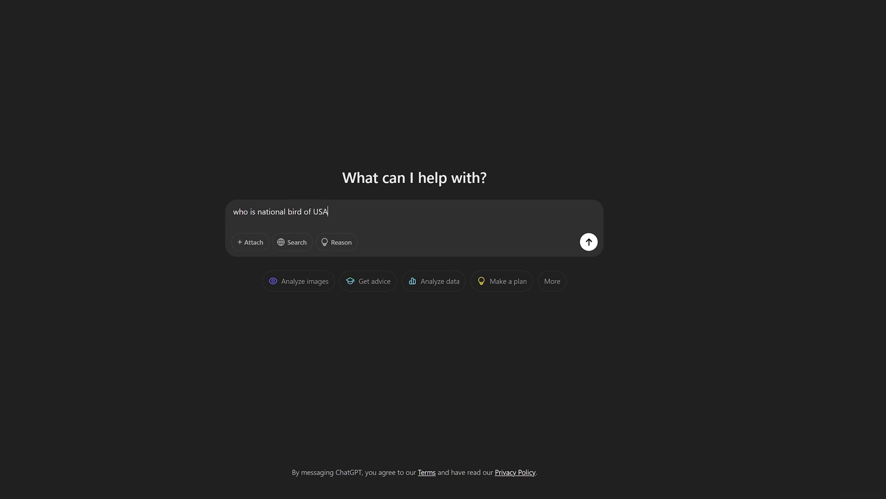
pyautogui.press('Return')
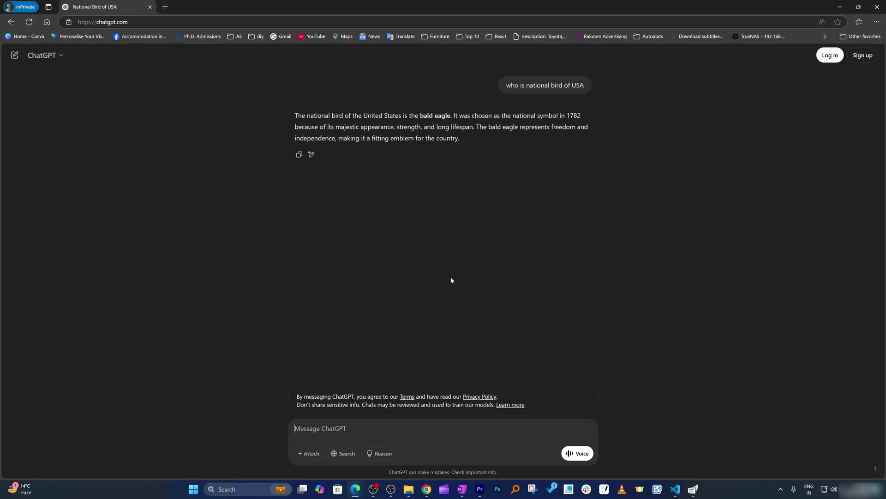
pyautogui.hotkey('ctrl', '+')
pyautogui.hotkey('ctrl', '+')
pyautogui.hotkey('ctrl', '+')
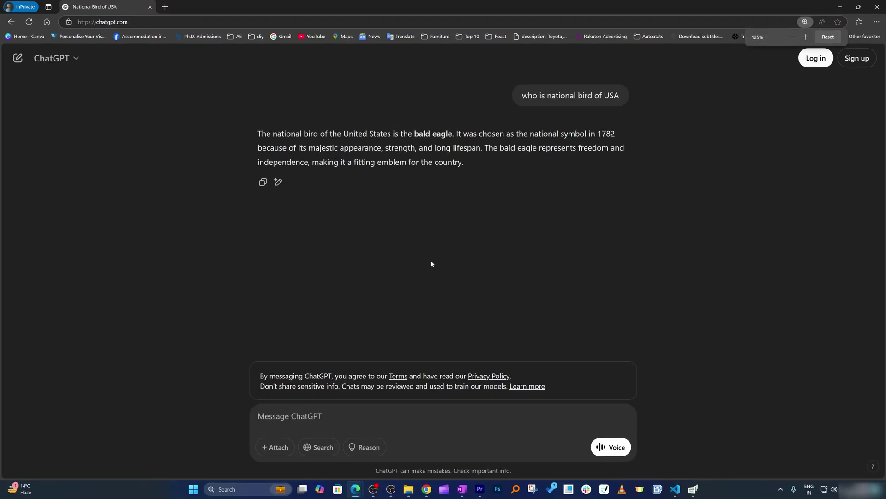
pyautogui.click(804, 38)
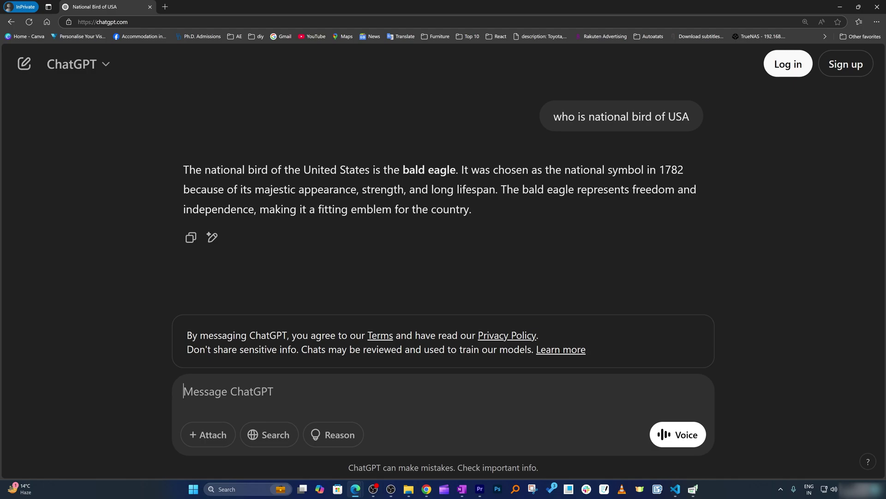
# - Send the follow-up "also let me know for India,Japan,China,Russia,Germany"
pyautogui.write('also le')
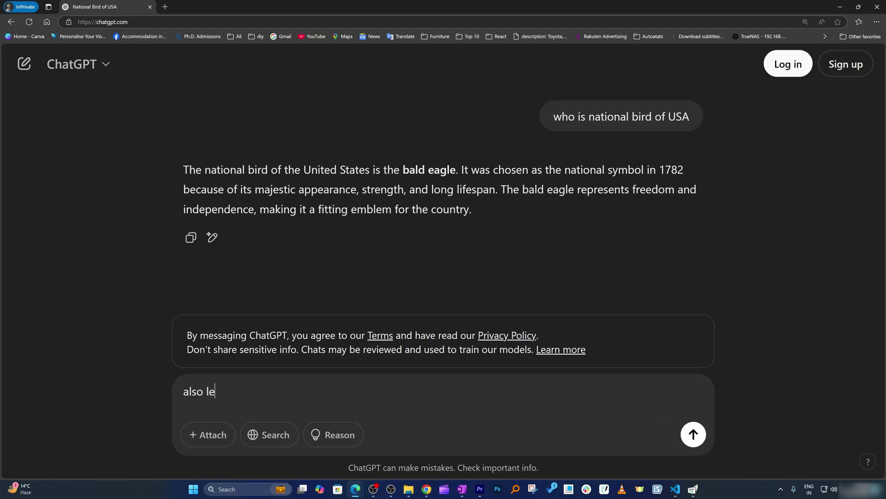
pyautogui.write('t me know for India,Japan,Chi')
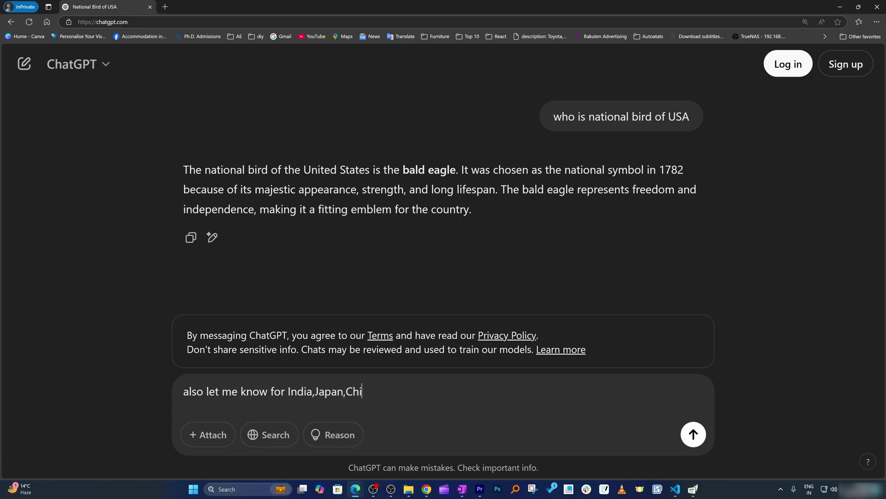
pyautogui.write('na,Russia,Germany')
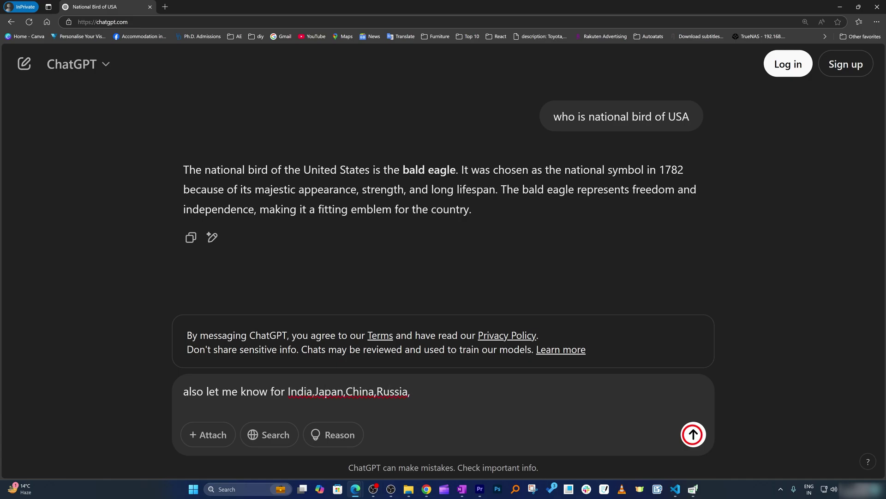
pyautogui.click(693, 434)
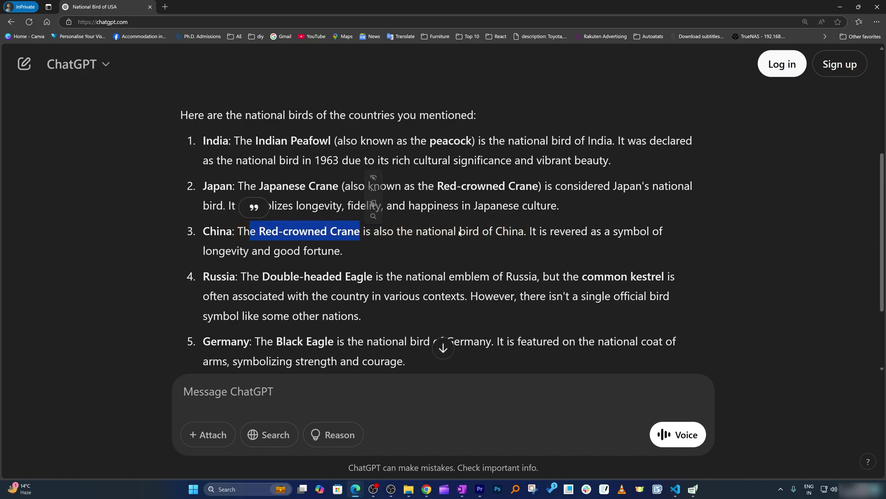
# - Read through the national birds answer and send the prompt "give me more facts about USA"
pyautogui.scroll(-1, 428, 246)
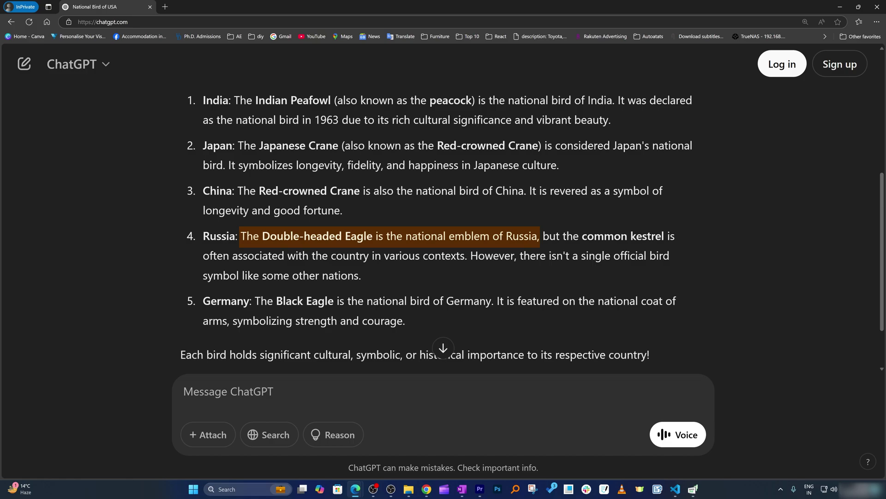
pyautogui.scroll(-1, 443, 231)
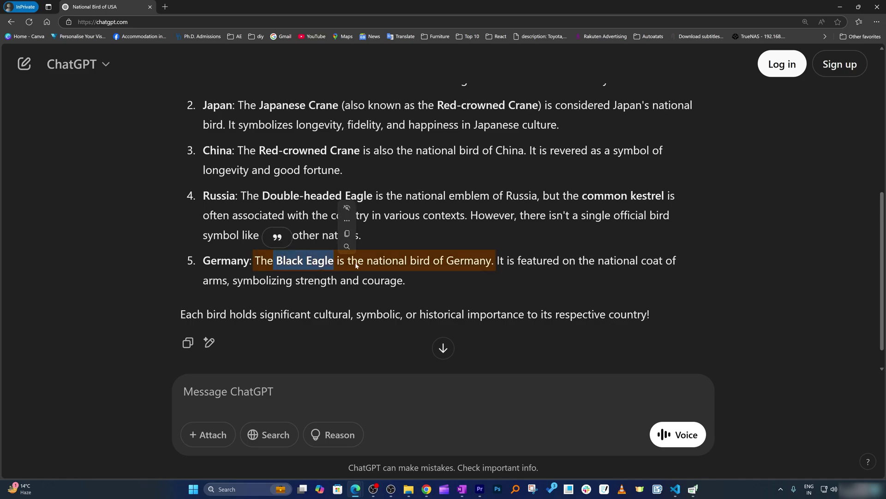
pyautogui.scroll(-1, 444, 226)
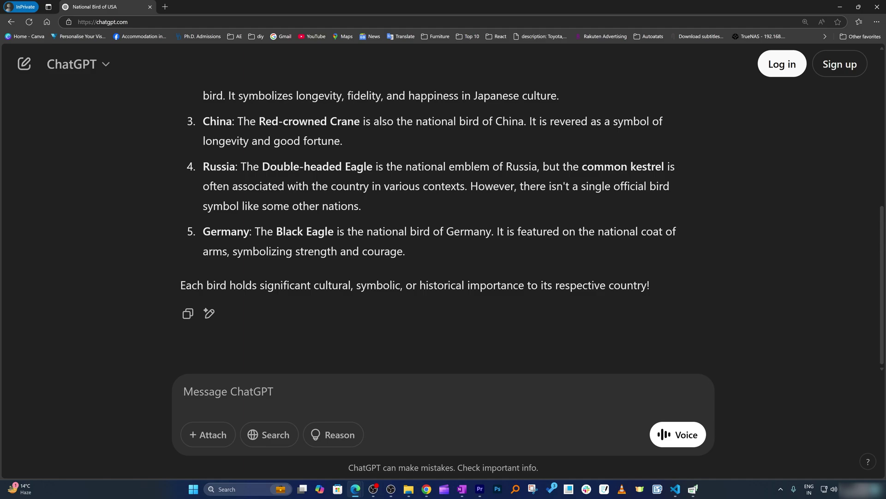
pyautogui.write('give ')
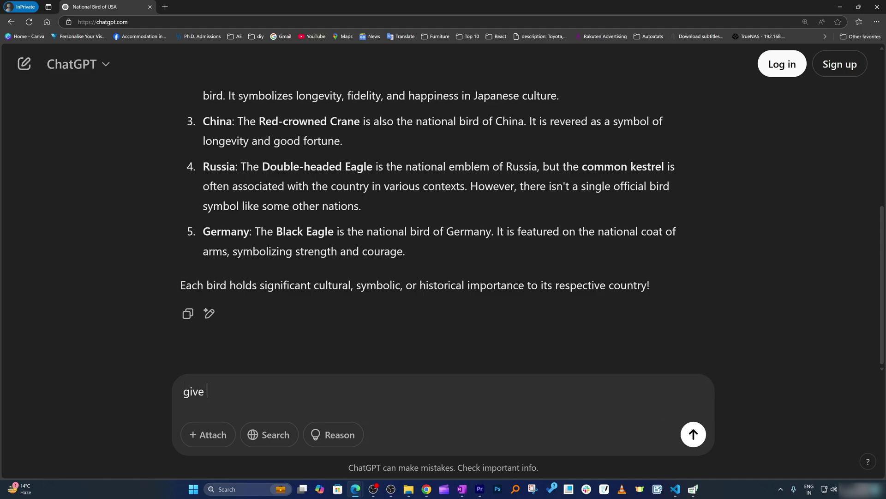
pyautogui.write('me more facts about USA')
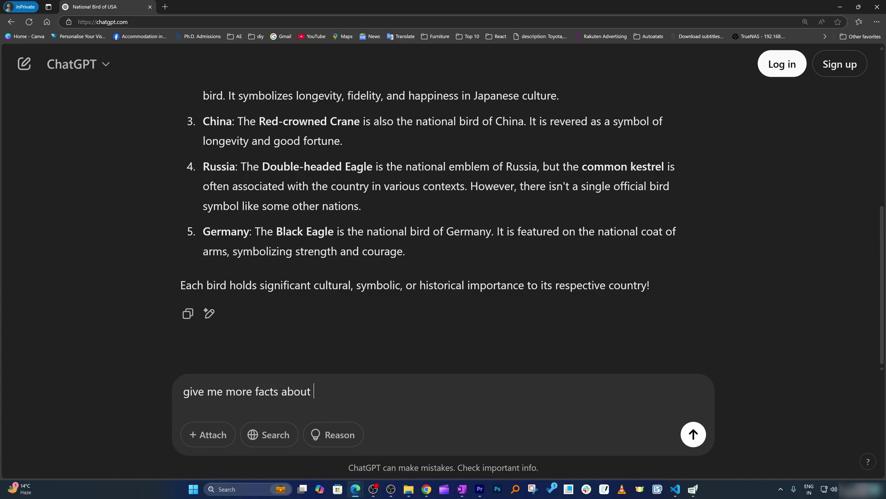
pyautogui.press('Return')
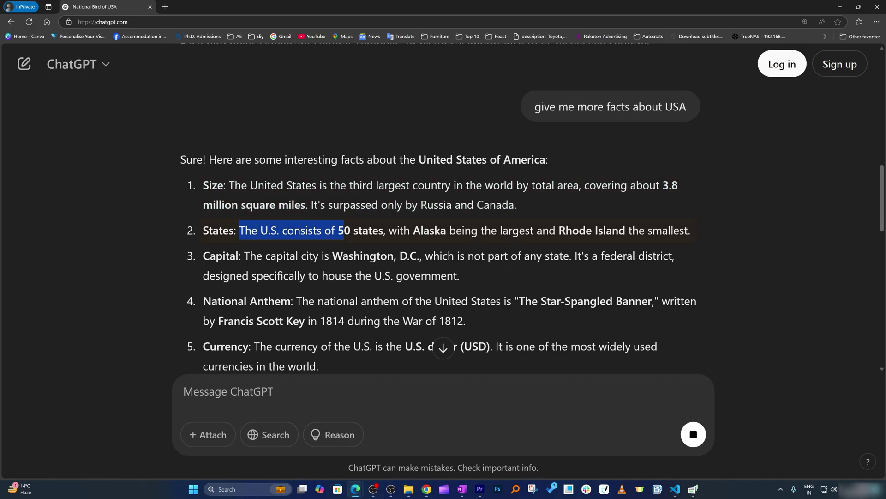
# - Examine the list of USA facts, including states, capital, currency and language, and check the current president in the Government entry
pyautogui.moveTo(368, 231); pyautogui.dragTo(385, 231)
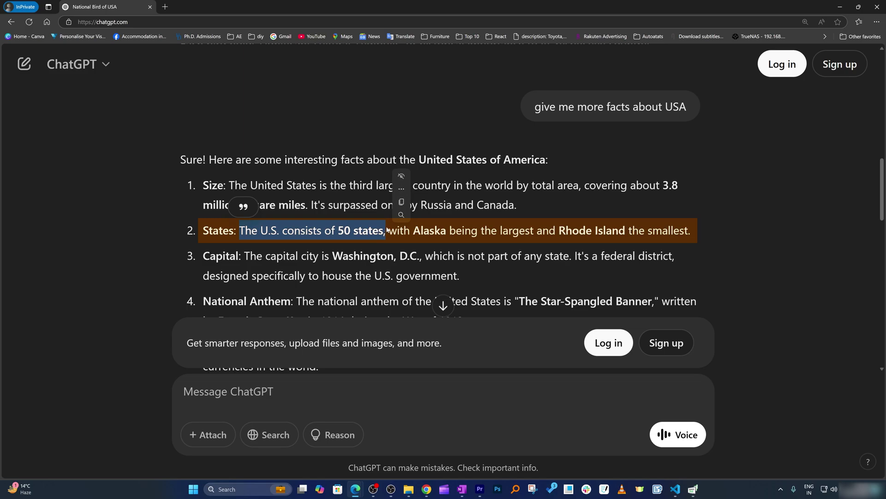
pyautogui.scroll(-1, 401, 174)
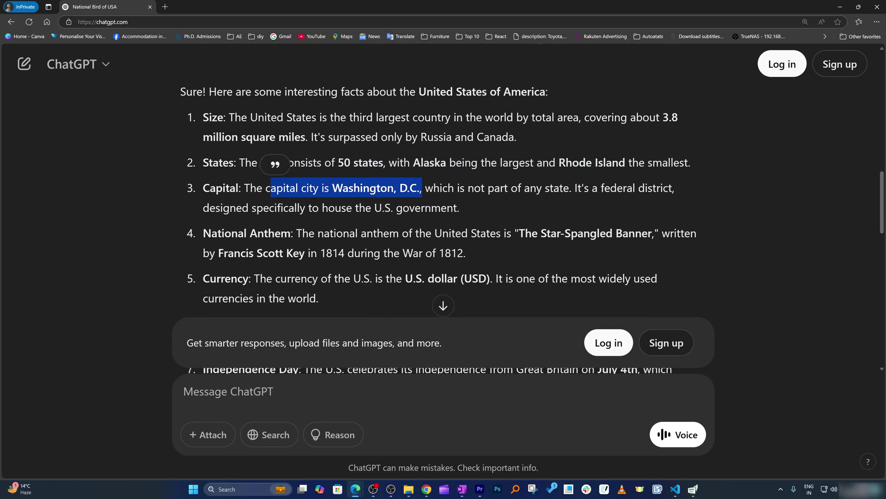
pyautogui.moveTo(338, 184); pyautogui.dragTo(405, 196)
pyautogui.click(405, 196)
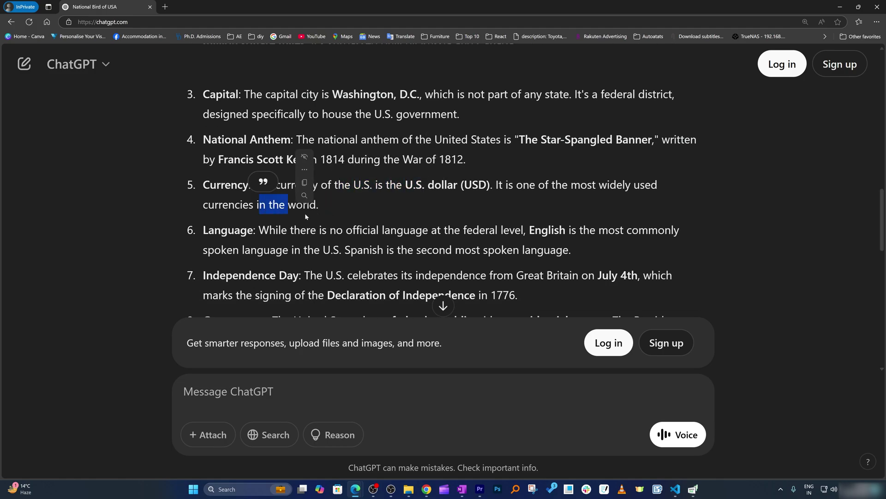
pyautogui.moveTo(287, 230); pyautogui.dragTo(376, 230)
pyautogui.scroll(-9, 377, 229)
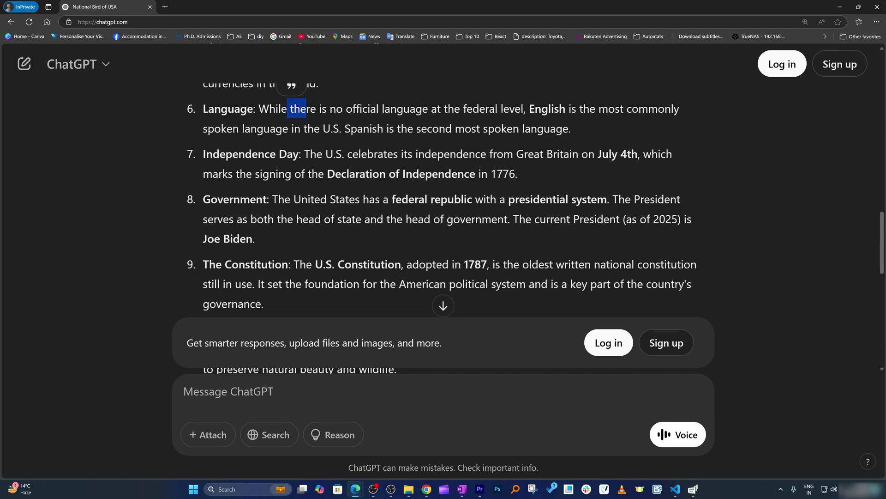
pyautogui.scroll(-4, 367, 186)
pyautogui.scroll(7, 367, 186)
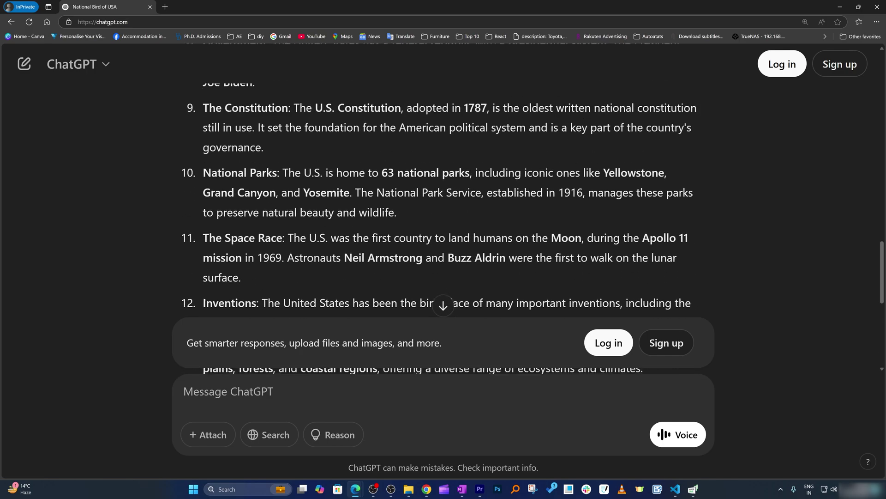
pyautogui.scroll(1, 443, 208)
pyautogui.scroll(1, 402, 188)
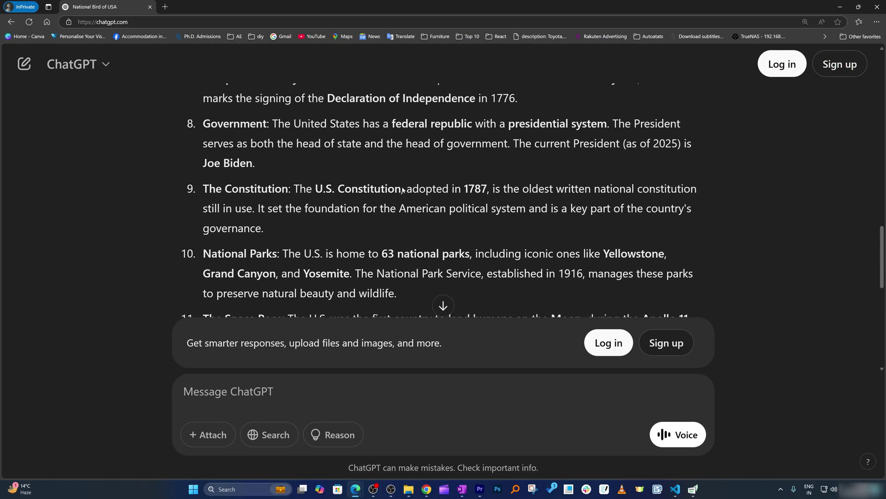
pyautogui.moveTo(511, 144)
pyautogui.mouseDown()
pyautogui.moveTo(531, 144)
pyautogui.moveTo(541, 159)
pyautogui.mouseUp()
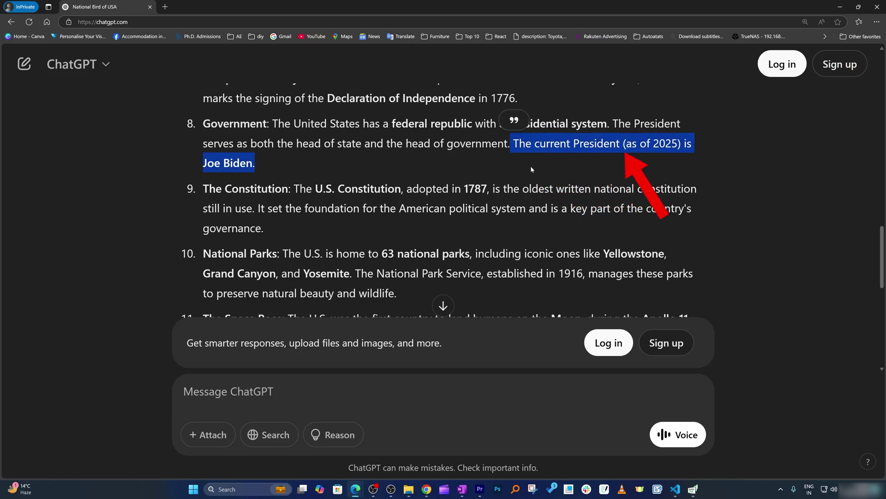
pyautogui.click(380, 172)
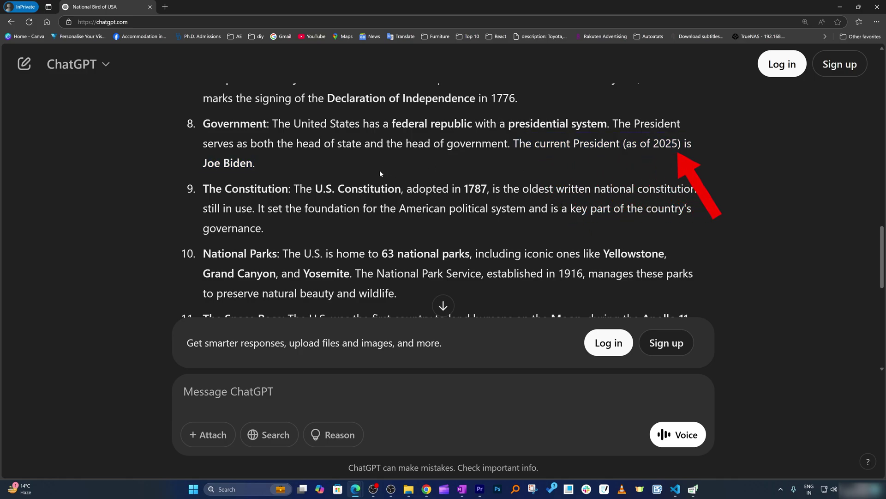
pyautogui.tripleClick(320, 171)
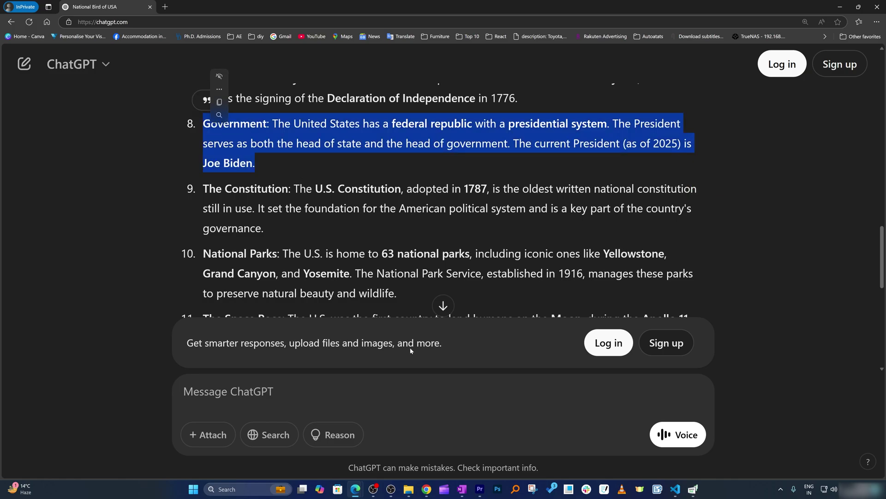
# - Ask ChatGPT "again recheck who is usa president"
pyautogui.click(265, 375)
pyautogui.write('again recheck wh')
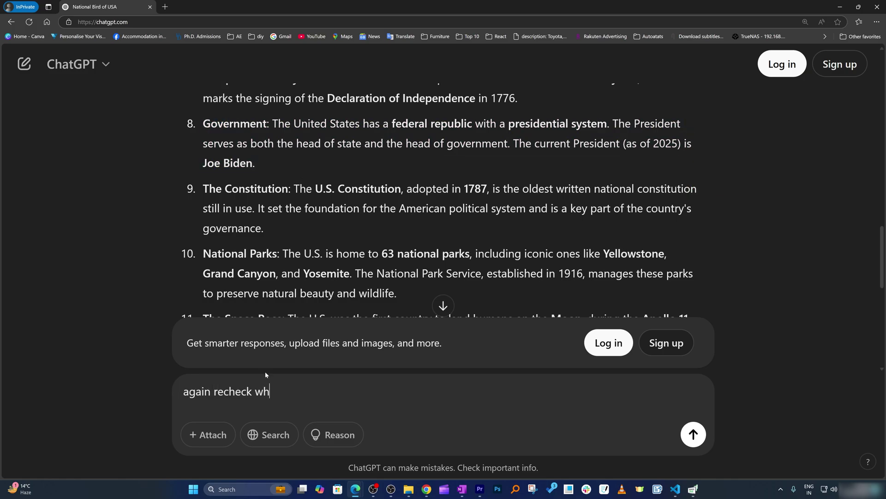
pyautogui.write('o is usa president')
pyautogui.press('Return')
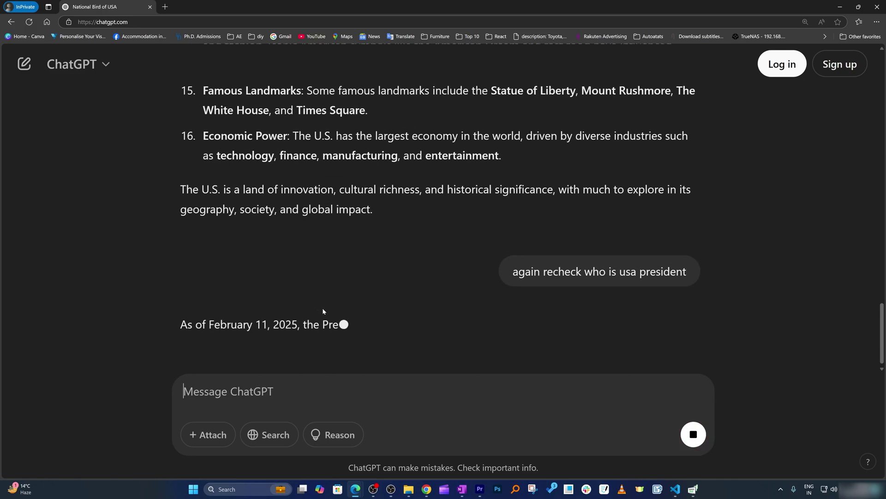
# - Examine the date and president named in the rechecked answer and compare them with the Government entry in the earlier facts list
pyautogui.scroll(1, 331, 238)
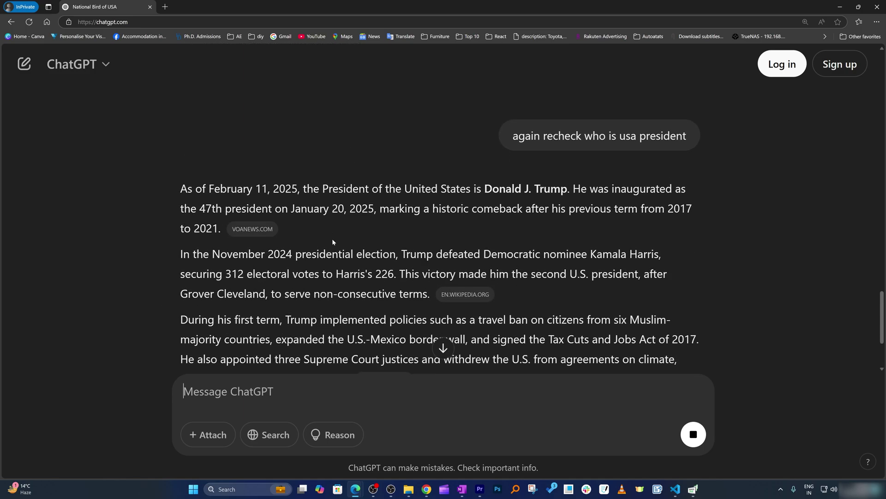
pyautogui.moveTo(209, 188); pyautogui.dragTo(301, 193)
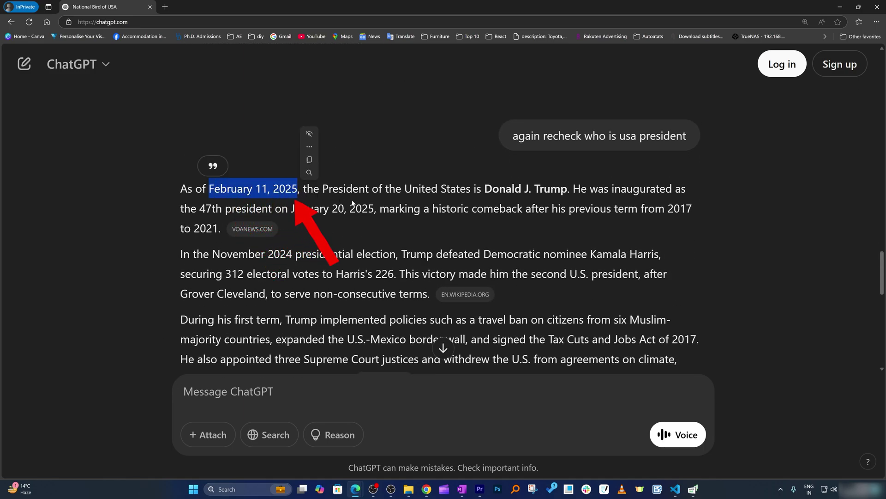
pyautogui.click(301, 192)
pyautogui.press('super+n')
pyautogui.press('Escape')
pyautogui.moveTo(322, 189); pyautogui.dragTo(451, 190)
pyautogui.click(565, 193)
pyautogui.scroll(-3, 450, 189)
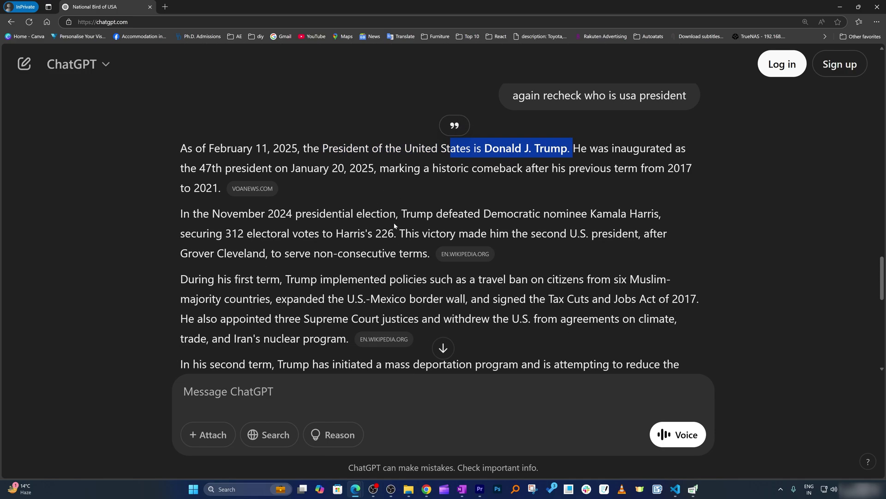
pyautogui.scroll(-2, 395, 223)
pyautogui.scroll(10, 396, 222)
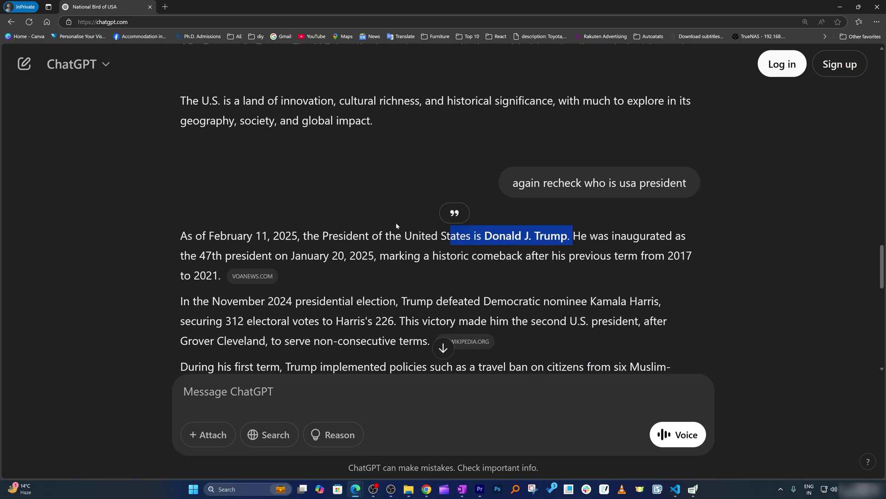
pyautogui.scroll(5, 396, 223)
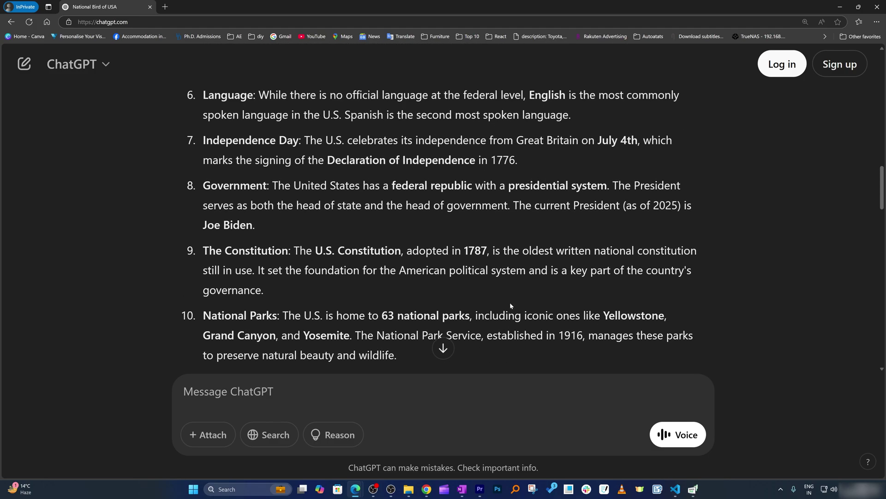
pyautogui.moveTo(515, 205); pyautogui.dragTo(418, 215)
pyautogui.click(418, 215)
pyautogui.scroll(-10, 419, 215)
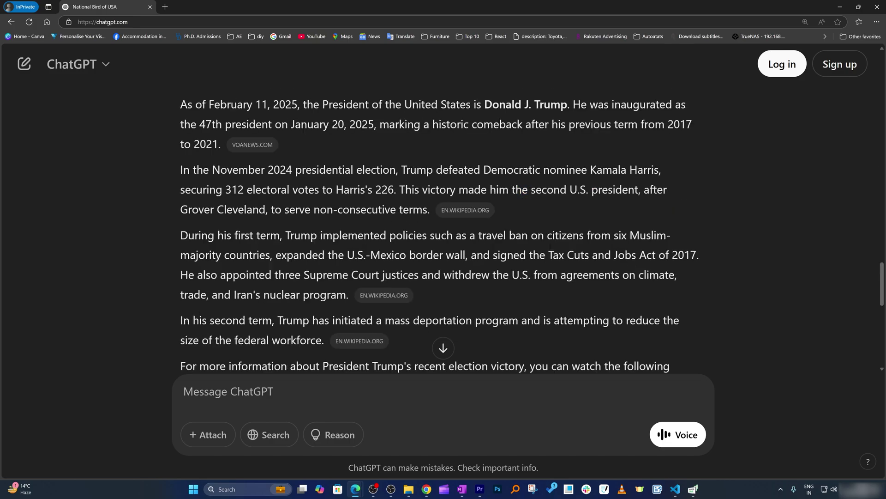
# - Examine the size and states entries of the earlier USA facts list and go over the entries that follow
pyautogui.scroll(4, 333, 189)
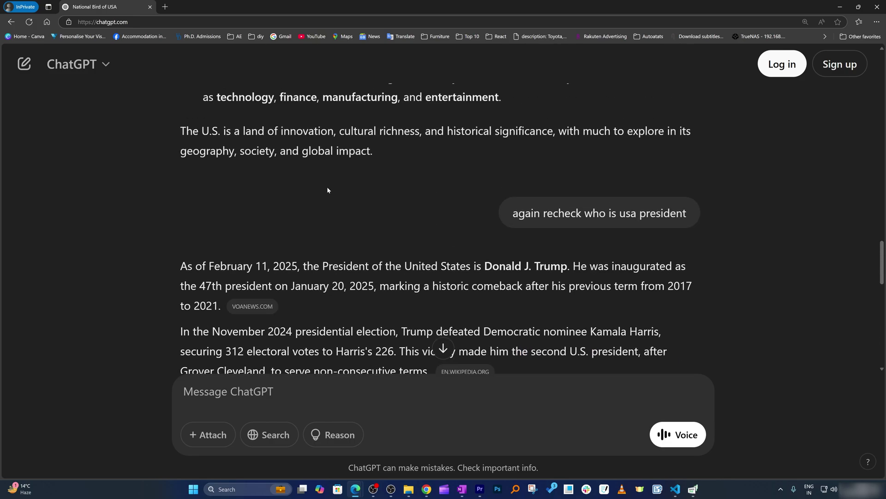
pyautogui.scroll(1, 482, 245)
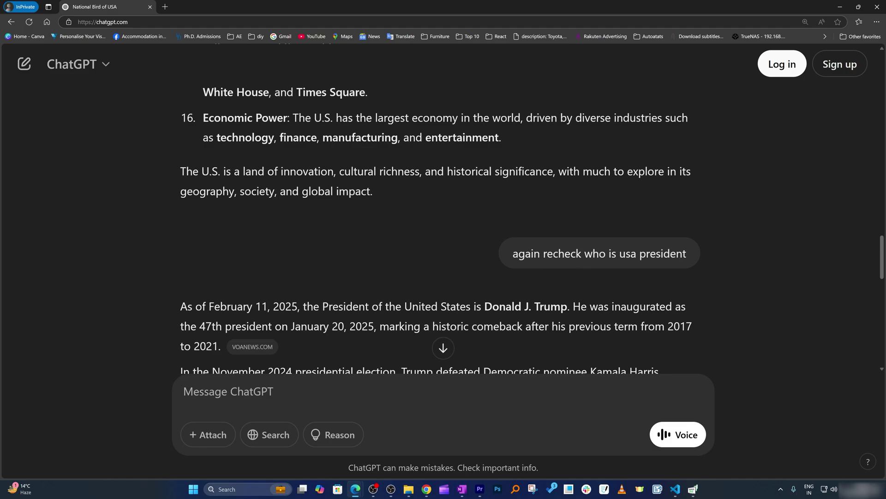
pyautogui.scroll(16, 685, 293)
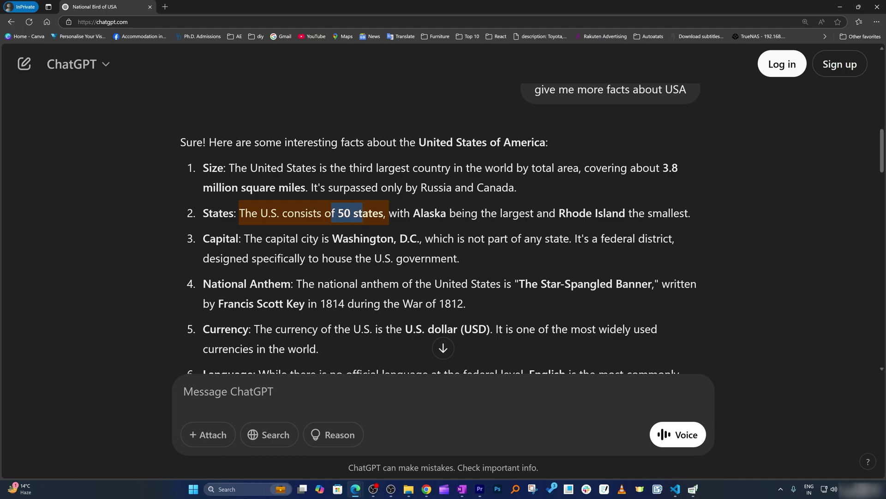
pyautogui.moveTo(376, 213); pyautogui.dragTo(339, 212)
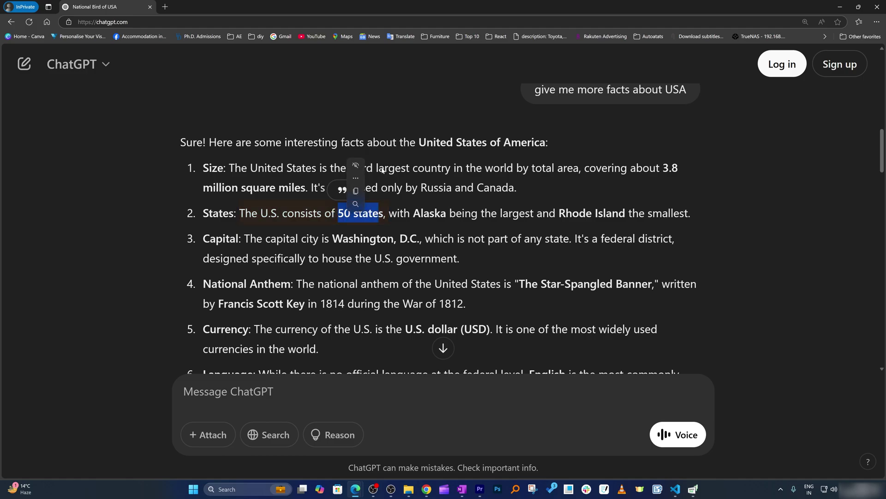
pyautogui.click(415, 163)
pyautogui.moveTo(424, 168); pyautogui.dragTo(378, 167)
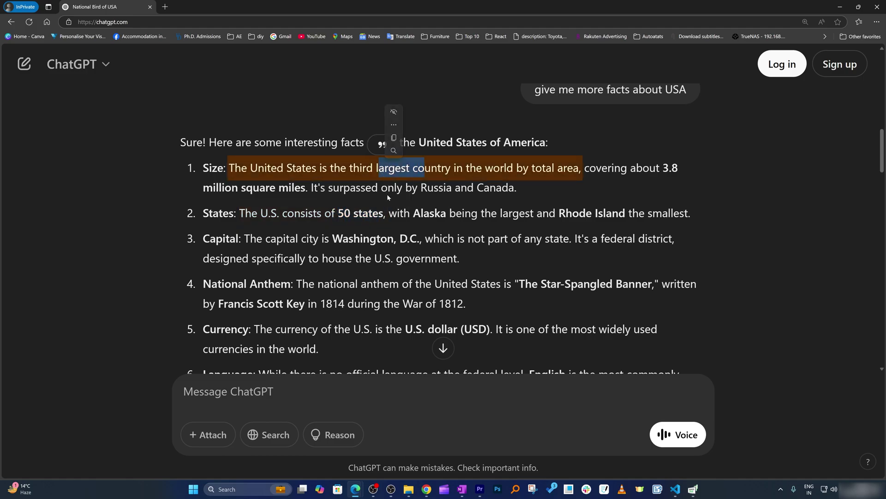
pyautogui.scroll(-1, 390, 193)
pyautogui.scroll(-4, 389, 193)
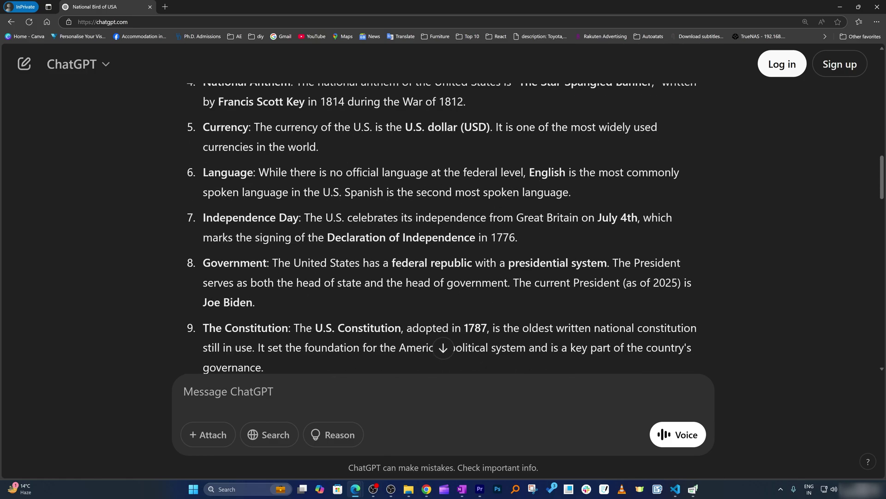
# - Ask ChatGPT "let's who is vice president of USA" and choose to stay logged out
pyautogui.scroll(-15, 400, 174)
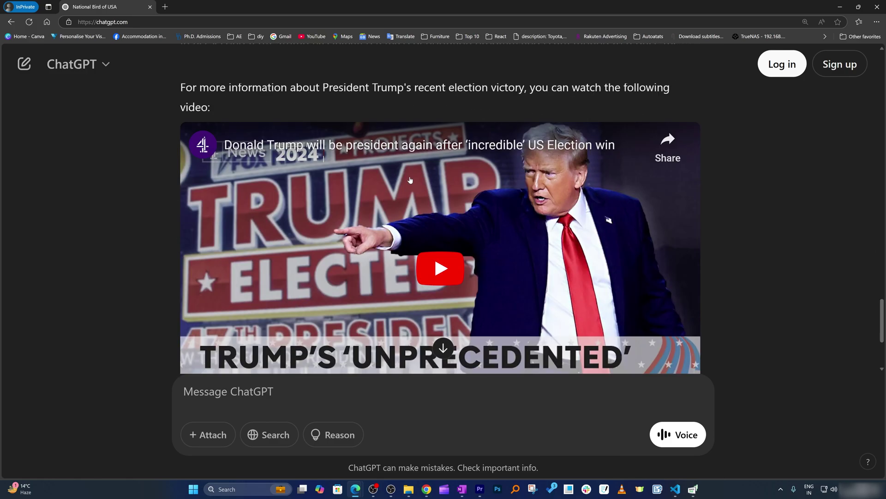
pyautogui.scroll(-4, 410, 182)
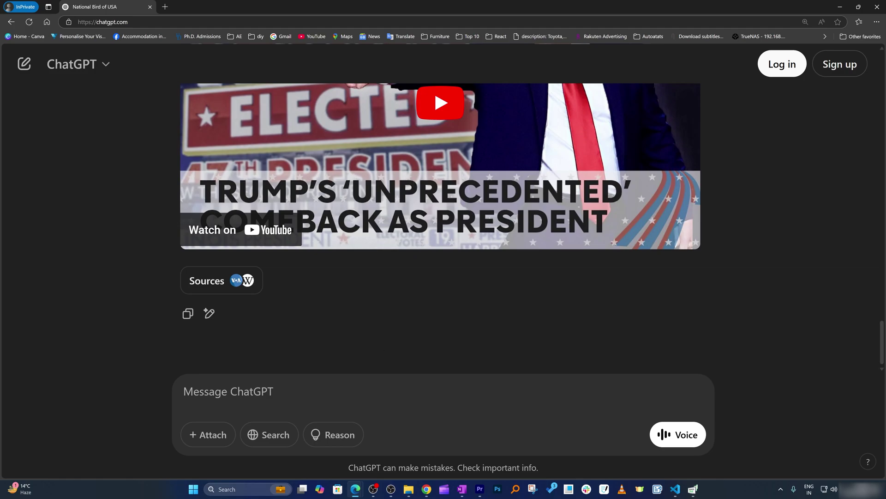
pyautogui.write('let;s ')
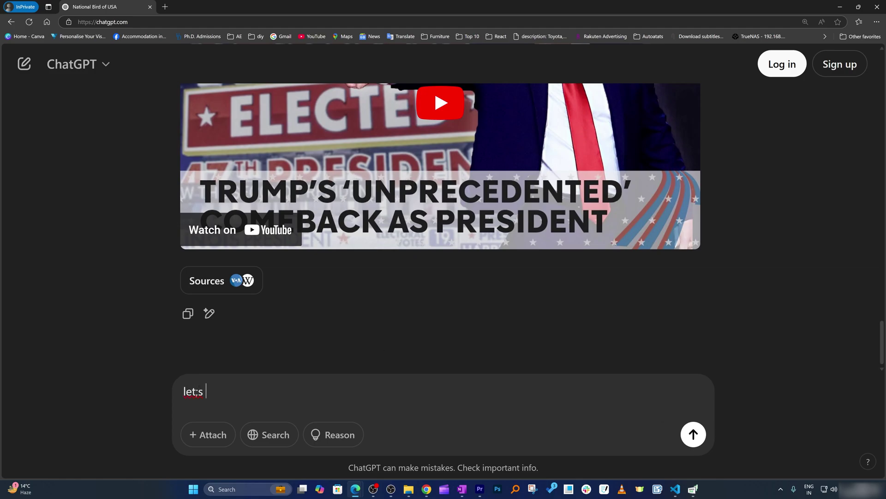
pyautogui.write("'s who")
pyautogui.write('ent of USA')
pyautogui.press('Return')
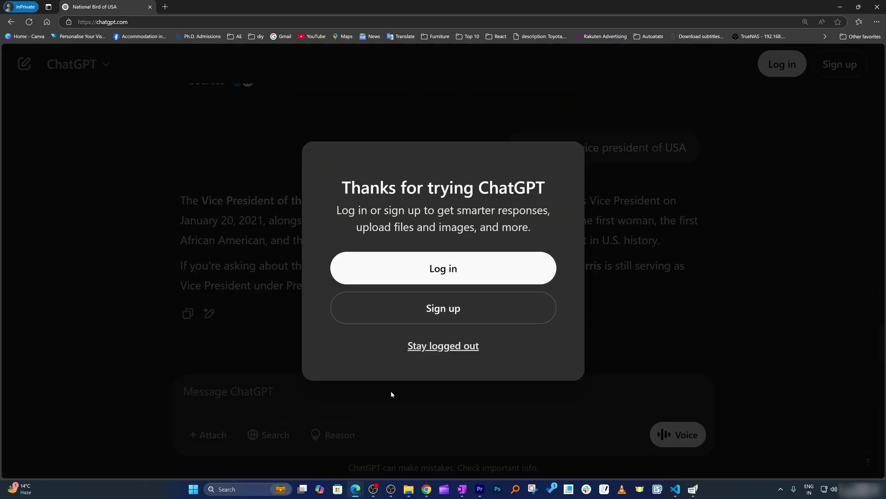
pyautogui.click(453, 350)
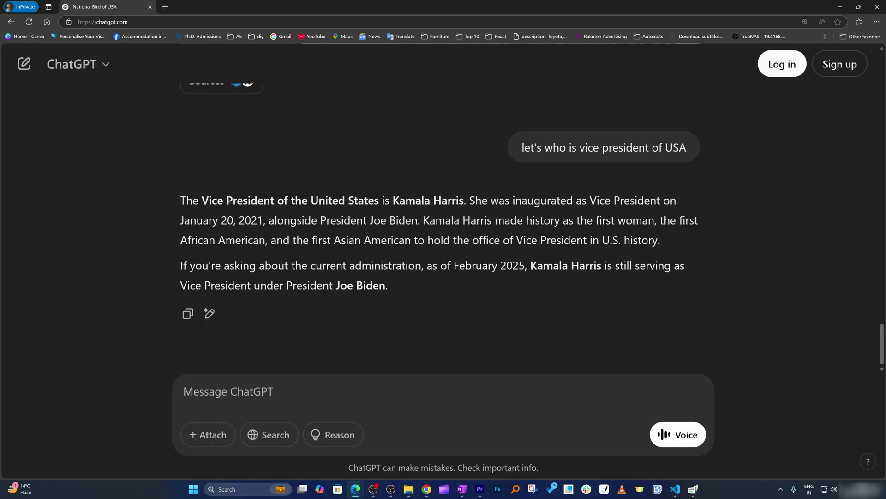
# - Check the vice president and administration named in the answer and send the follow-up "search o internet"
pyautogui.moveTo(309, 247); pyautogui.dragTo(388, 286)
pyautogui.click(387, 286)
pyautogui.scroll(1, 568, 168)
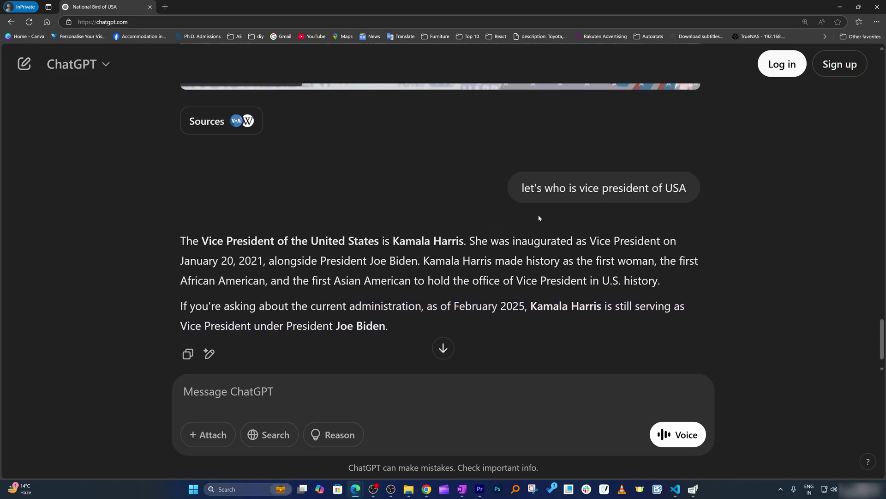
pyautogui.scroll(-1, 545, 206)
pyautogui.moveTo(394, 200); pyautogui.dragTo(464, 200)
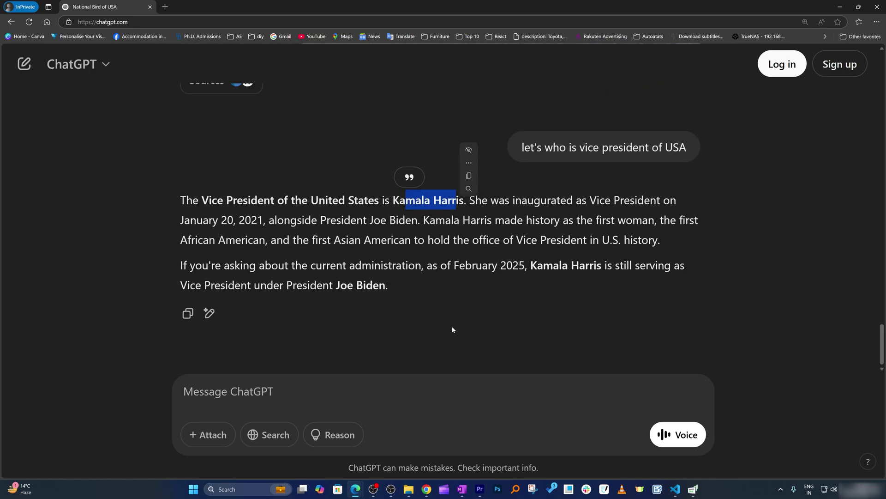
pyautogui.click(452, 391)
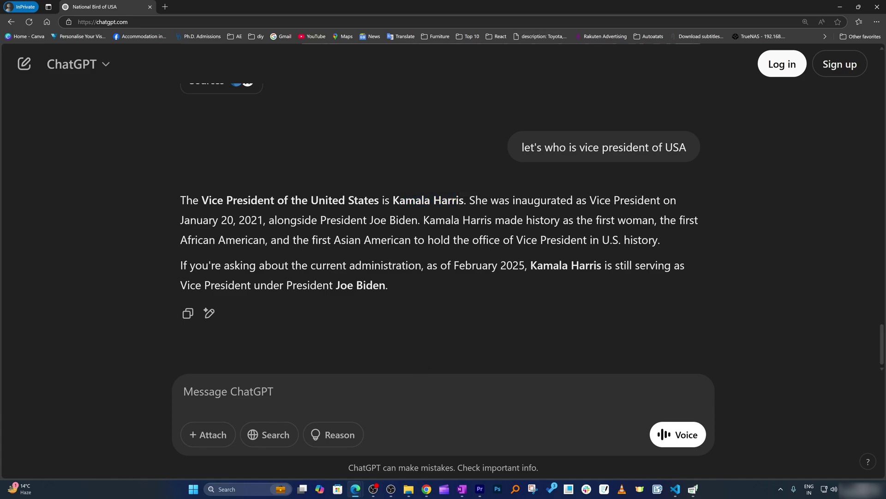
pyautogui.write('search o in')
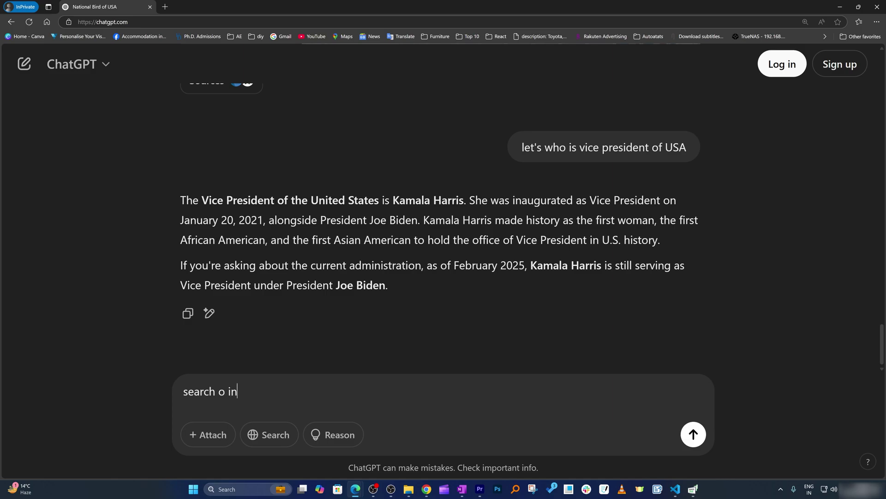
pyautogui.write('ternet')
pyautogui.press('Return')
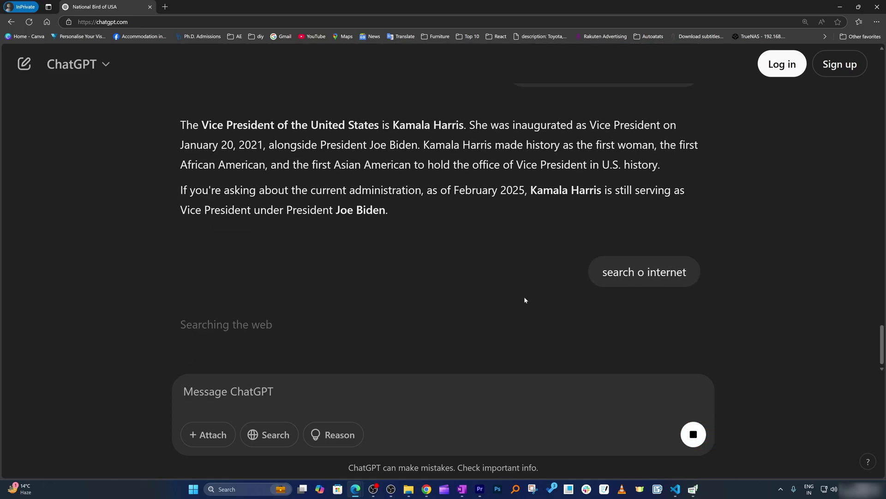
# - Examine the web-searched answer's date, vice president and sources, and compare them with the previous vice president answer
pyautogui.moveTo(647, 272); pyautogui.dragTo(660, 272)
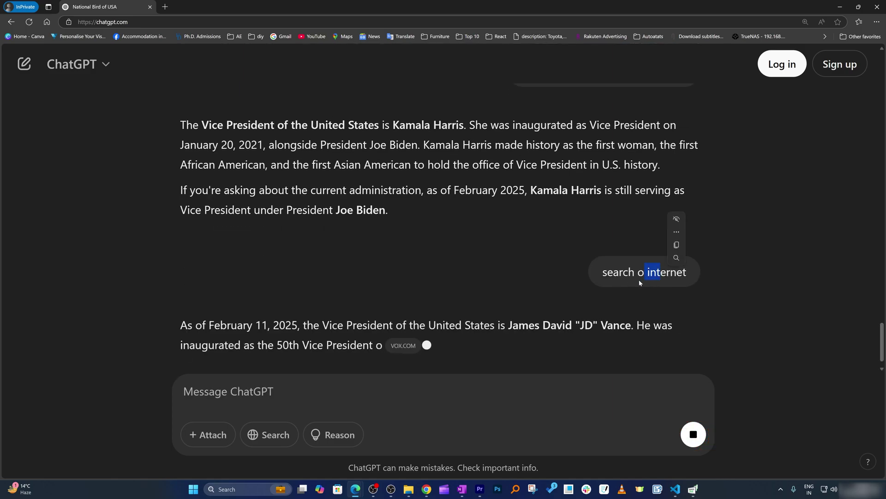
pyautogui.scroll(-4, 651, 280)
pyautogui.scroll(2, 671, 188)
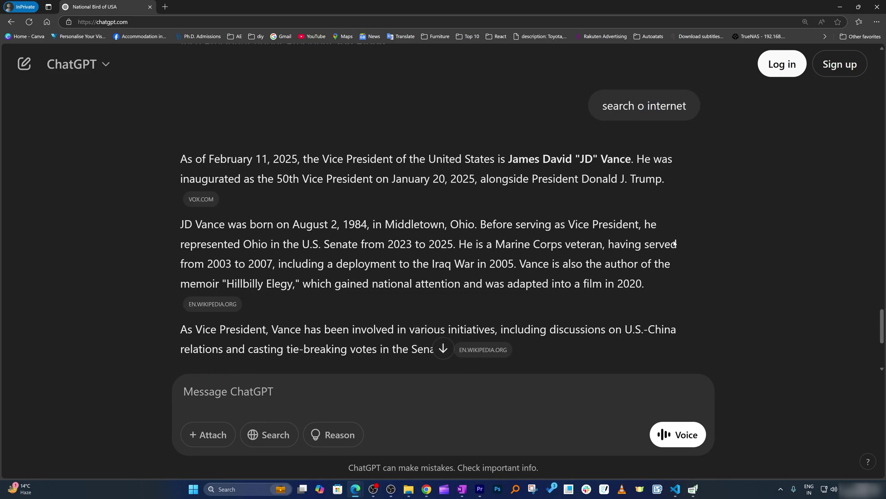
pyautogui.moveTo(667, 176); pyautogui.dragTo(629, 176)
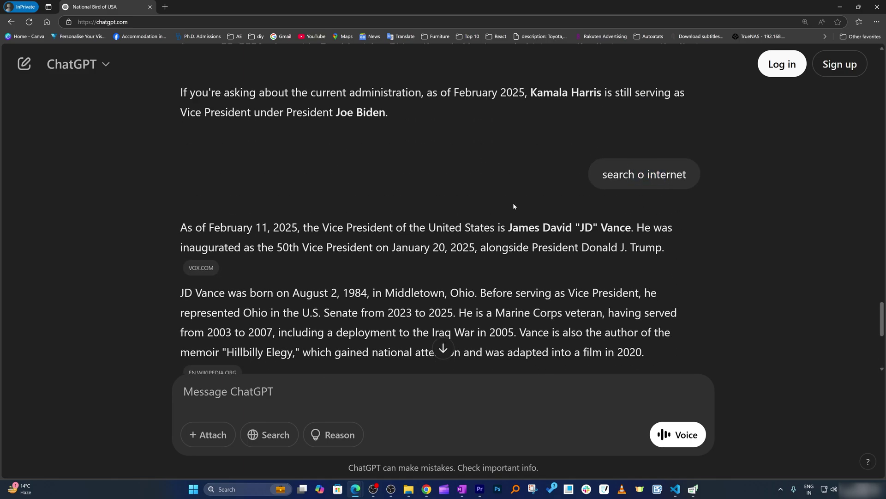
pyautogui.moveTo(356, 228); pyautogui.dragTo(601, 228)
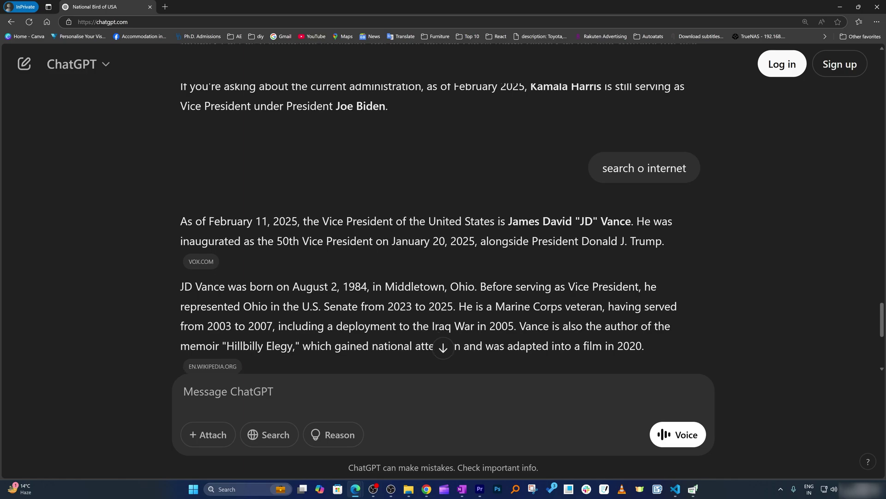
pyautogui.scroll(1, 438, 226)
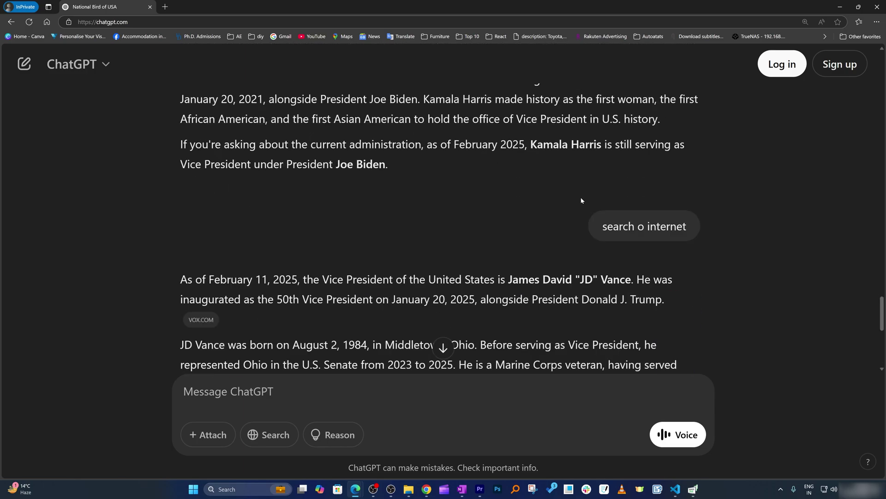
pyautogui.scroll(-2, 553, 207)
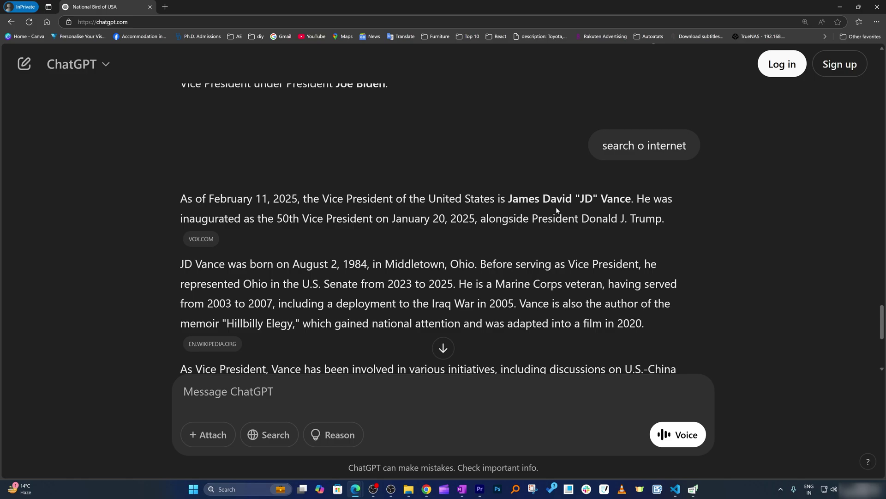
pyautogui.scroll(-5, 559, 211)
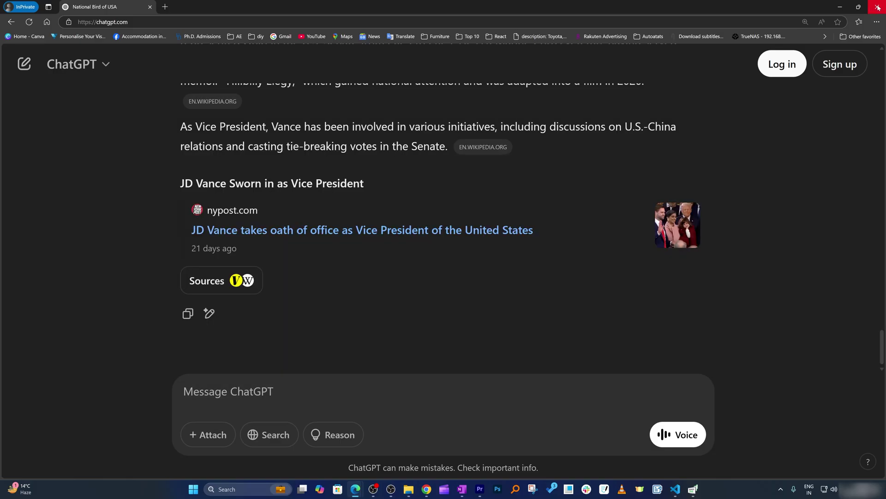
# - Close the InPrivate window and open chat.openai.com in the regular browser window
pyautogui.click(877, 7)
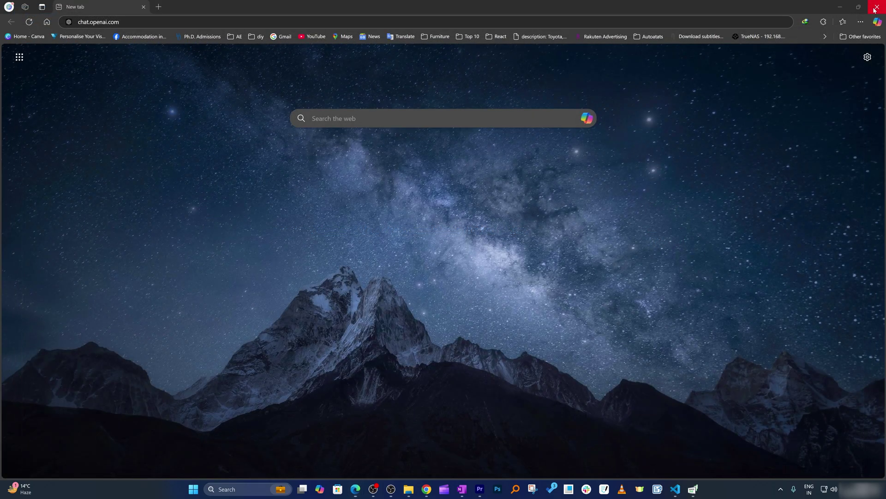
pyautogui.write('chat.openai.com')
pyautogui.press('Return')
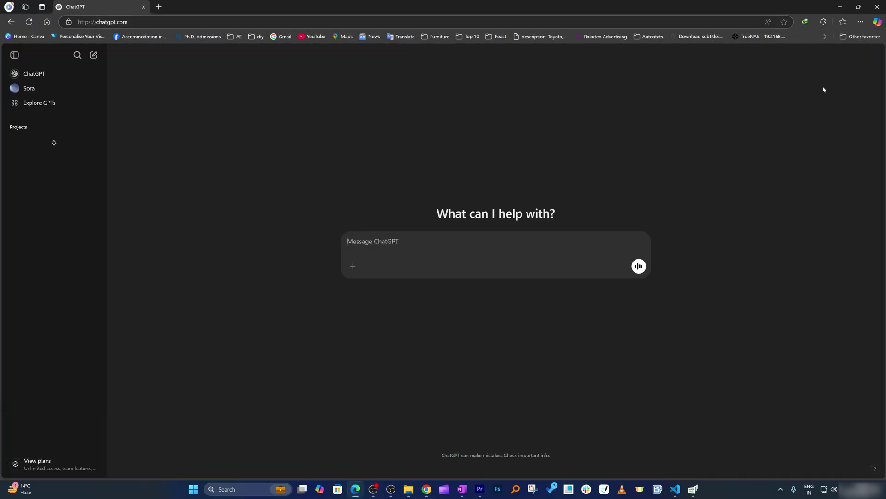
# - Log out of the current ChatGPT account and sign up through Google with the second listed account
pyautogui.click(870, 55)
pyautogui.click(780, 171)
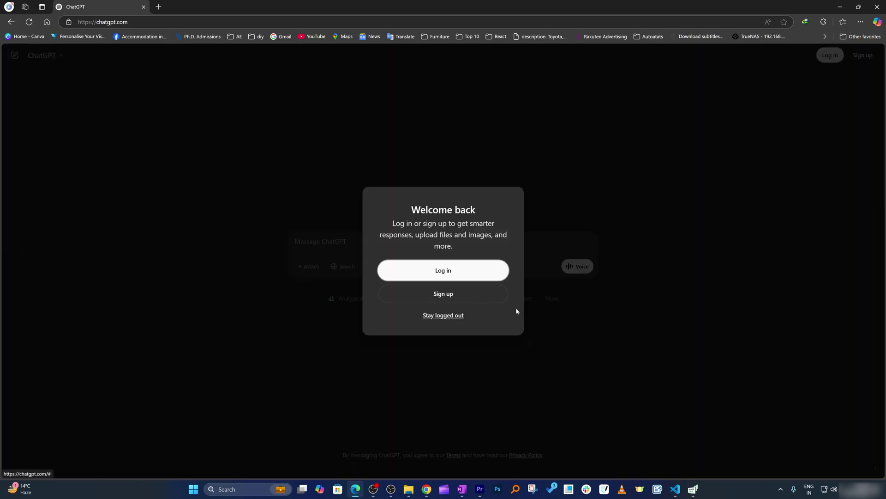
pyautogui.click(437, 295)
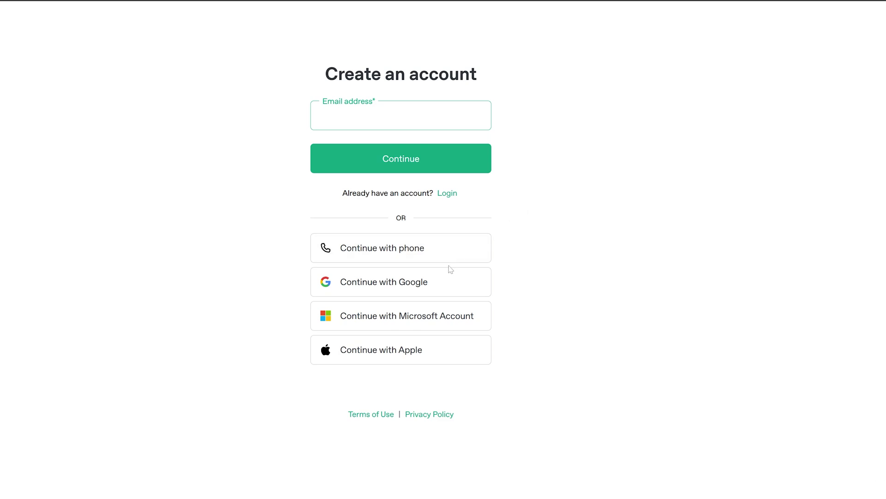
pyautogui.click(446, 283)
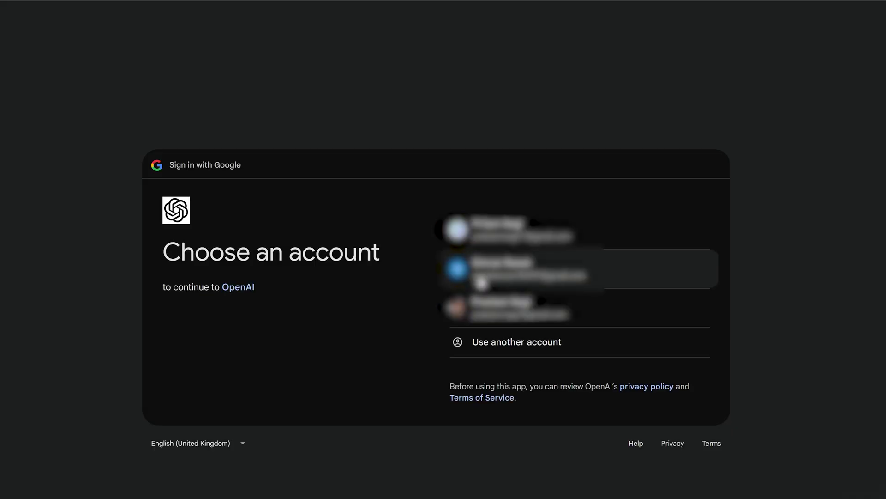
pyautogui.click(518, 275)
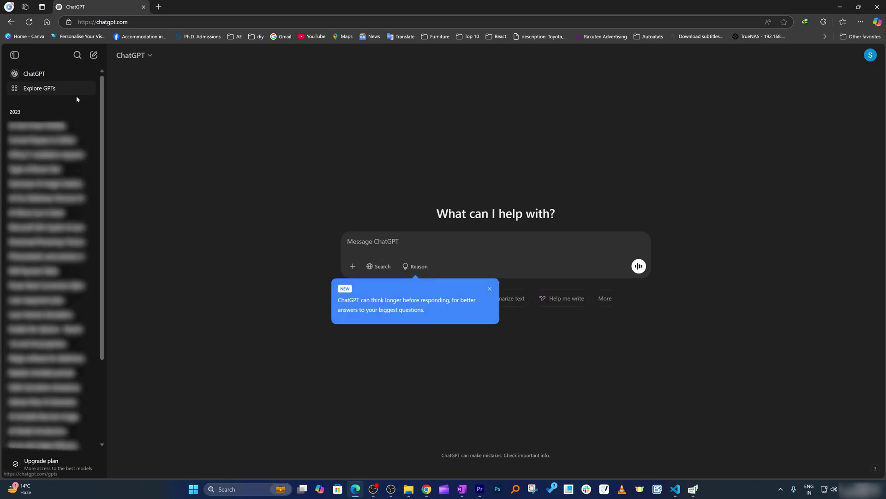
# - Collapse the chat history sidebar and look over the options in the account menu
pyautogui.click(20, 58)
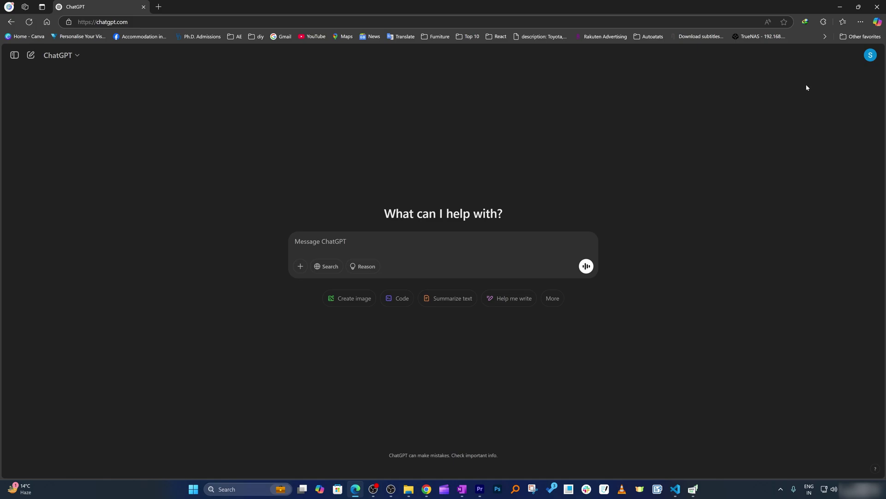
pyautogui.click(870, 55)
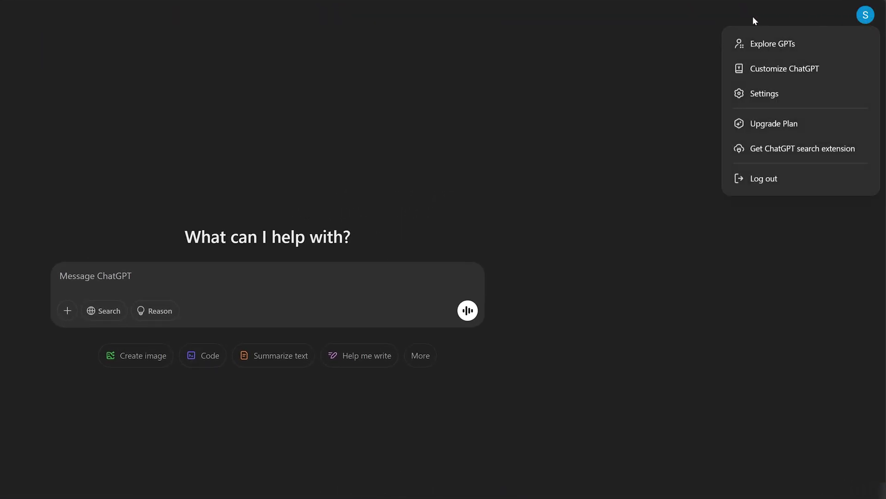
pyautogui.click(625, 129)
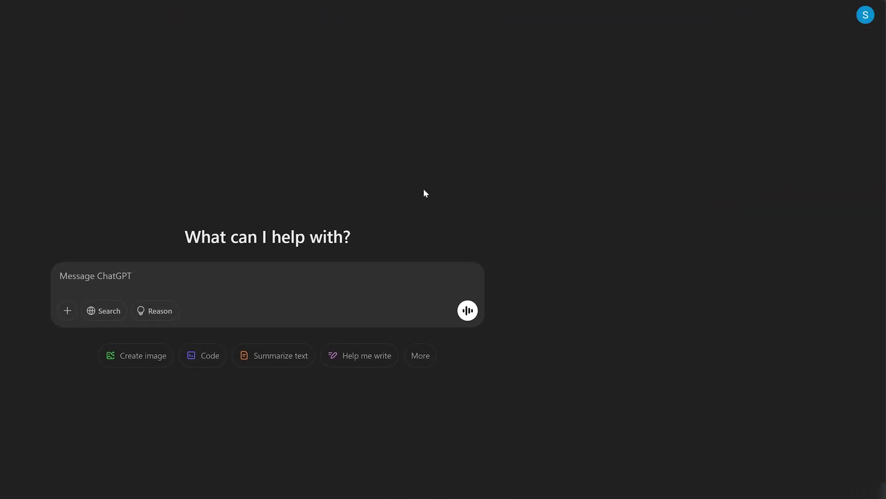
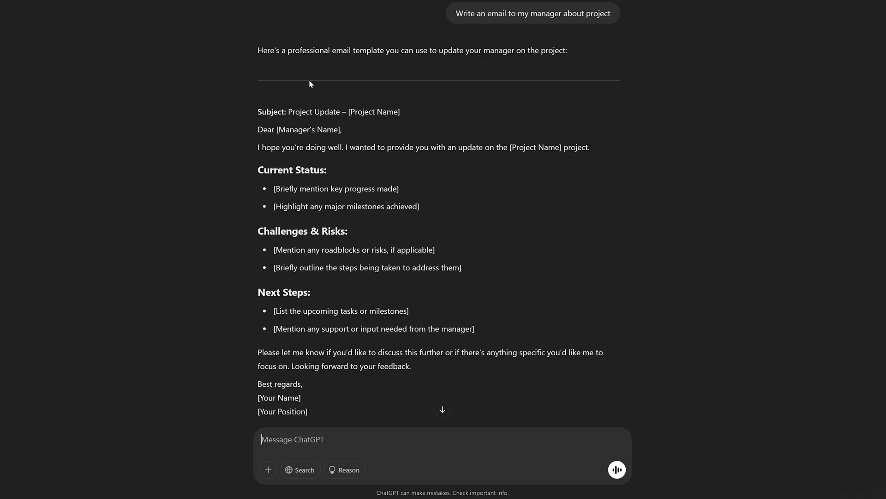
# - Review the prompt about emailing the manager and the opening sentence of the generated project update email
pyautogui.moveTo(477, 21); pyautogui.dragTo(611, 21)
pyautogui.click(486, 110)
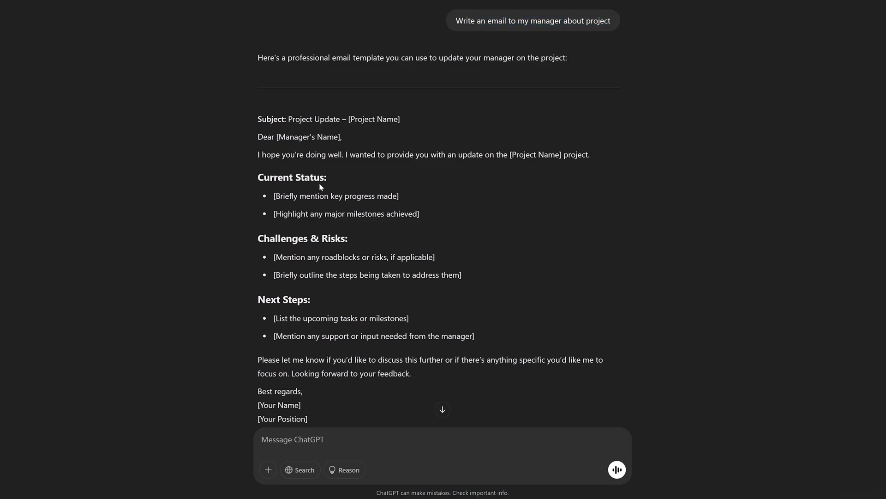
pyautogui.moveTo(279, 154); pyautogui.dragTo(581, 154)
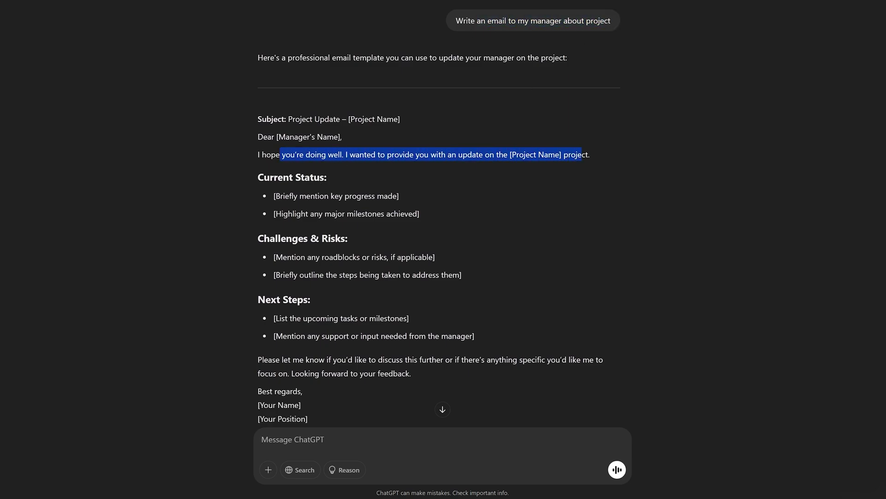
# - Read the rest of the generated project update email down to the closing question and return to the prompt
pyautogui.click(439, 186)
pyautogui.scroll(-1, 349, 175)
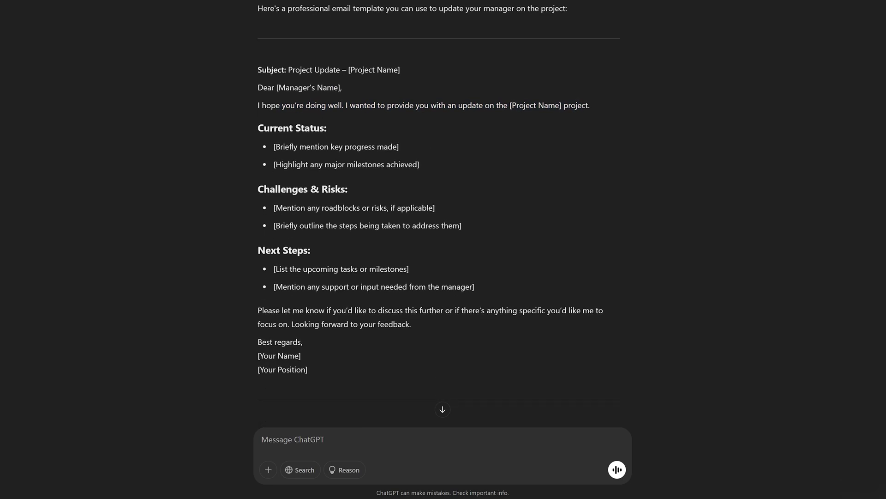
pyautogui.scroll(-1, 438, 199)
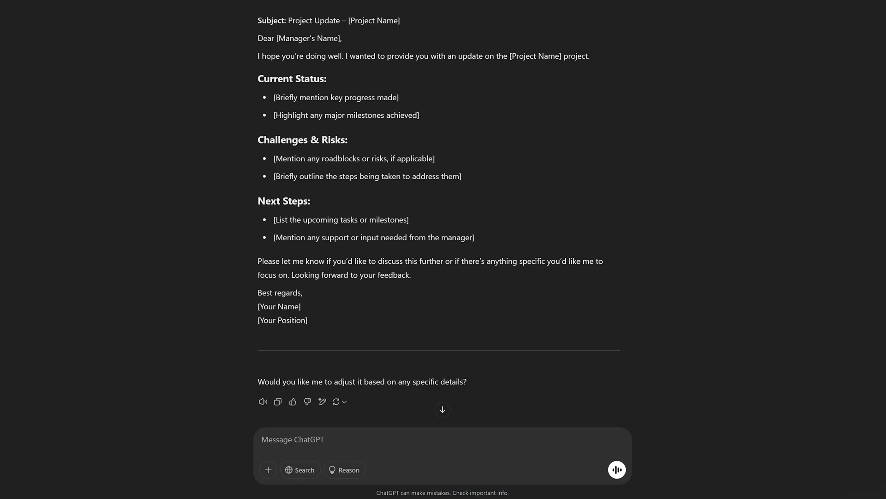
pyautogui.scroll(-1, 332, 273)
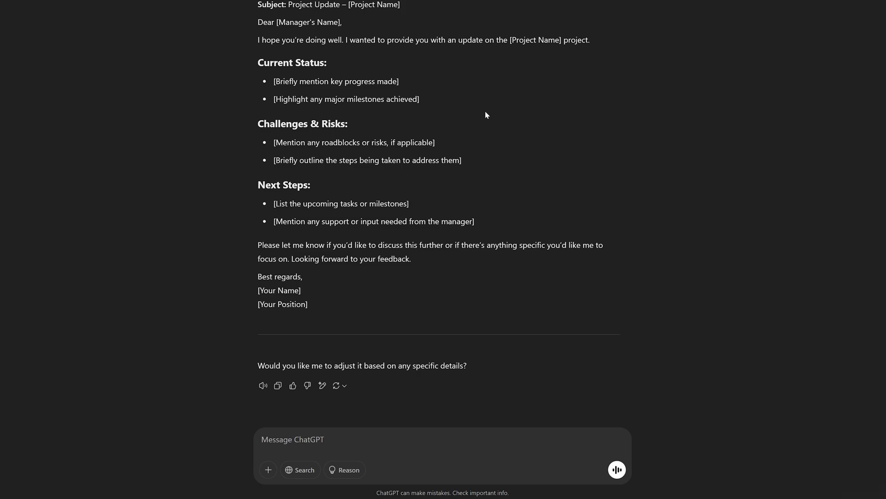
pyautogui.scroll(3, 486, 114)
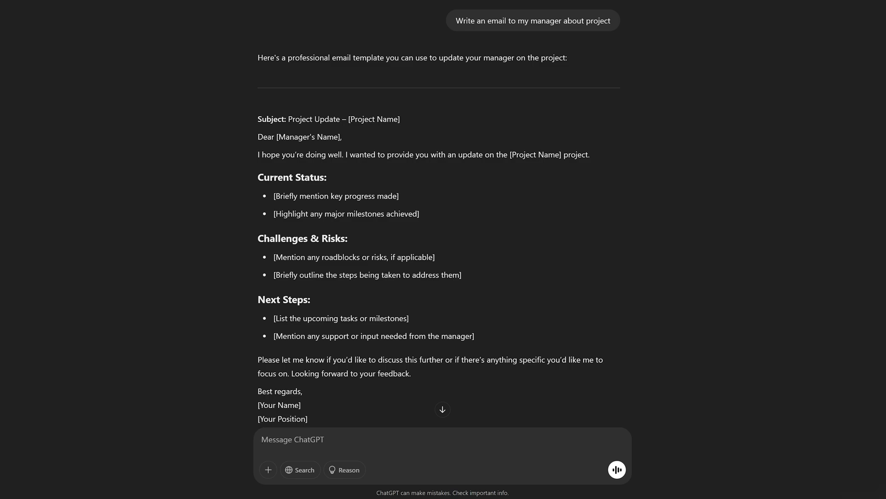
# - Resend the email prompt with added details: "Project of launching new phone by end of 2025, it is lagging behind by 1 month" and the manager's name
pyautogui.tripleClick(615, 21)
pyautogui.hotkey('ctrl', 'c')
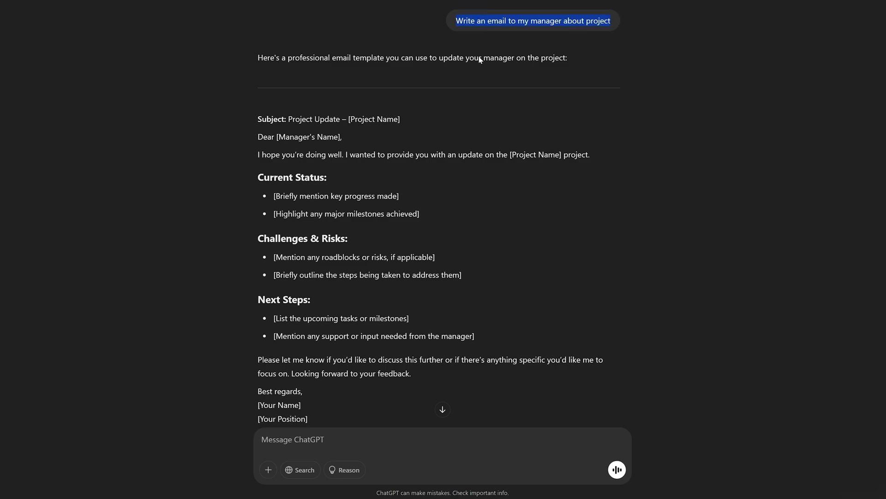
pyautogui.click(415, 441)
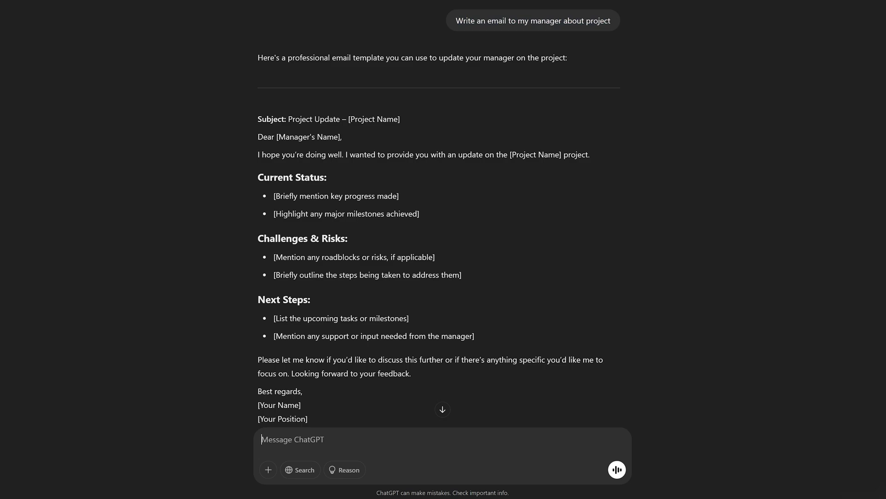
pyautogui.hotkey('ctrl', 'v')
pyautogui.write(', P')
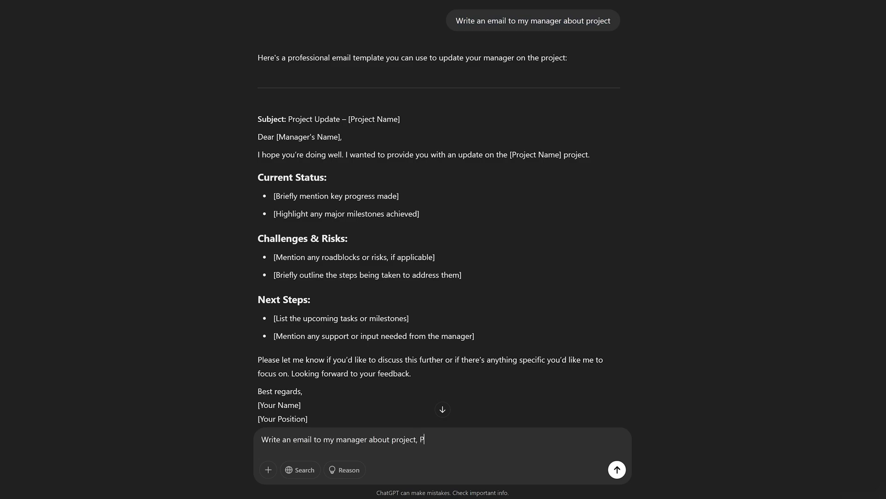
pyautogui.write('roject of launchinh ')
pyautogui.write('new phone by')
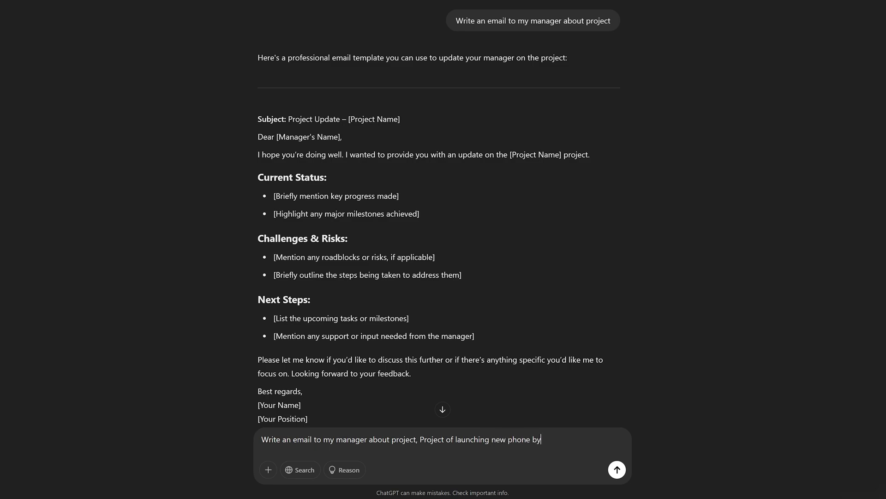
pyautogui.write(' end of 2025, it is lagging behin')
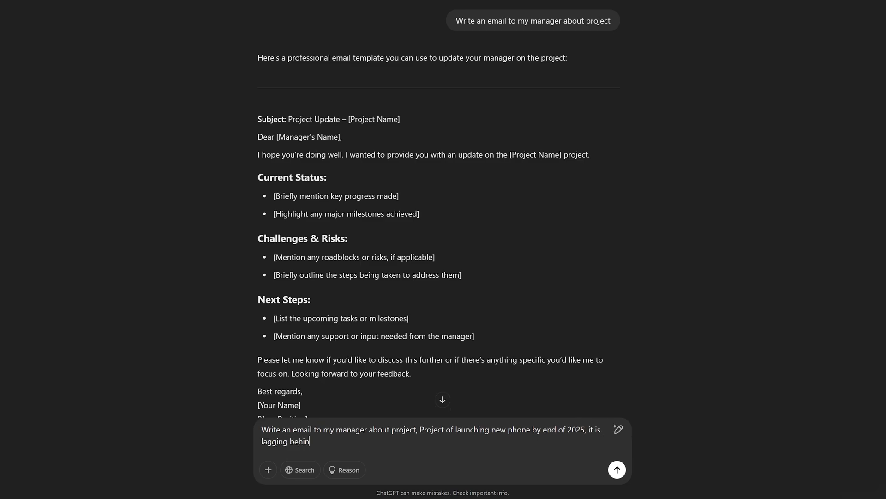
pyautogui.write('d by 1 month.')
pyautogui.write('my manager name')
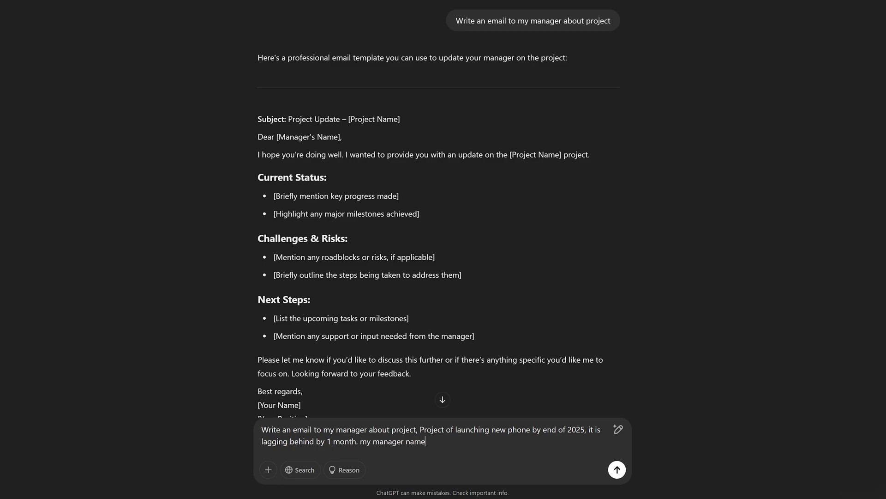
pyautogui.write(' is kunal')
pyautogui.press('Return')
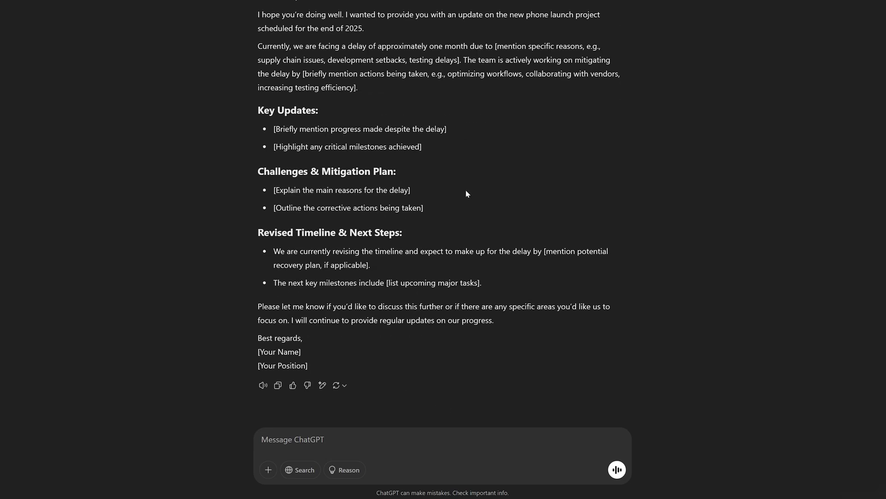
# - Review the new phone launch email and compare it with the earlier generic template
pyautogui.scroll(6, 483, 215)
pyautogui.scroll(-3, 422, 230)
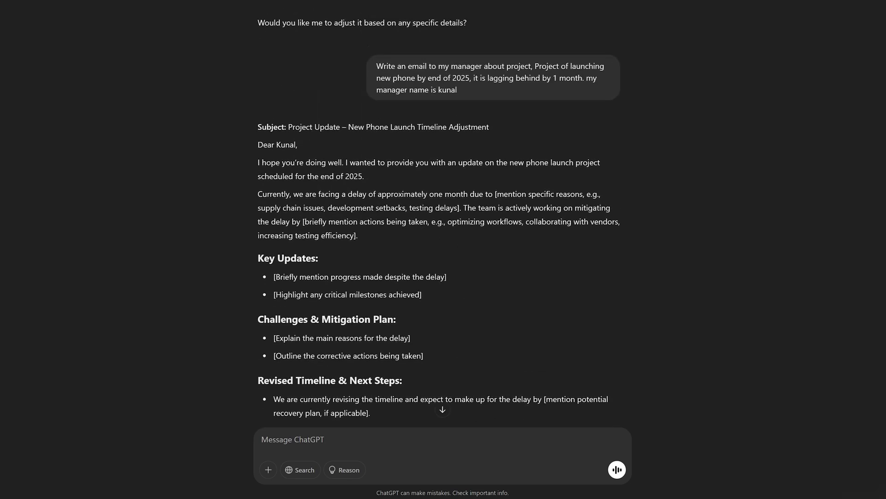
pyautogui.scroll(-3, 608, 241)
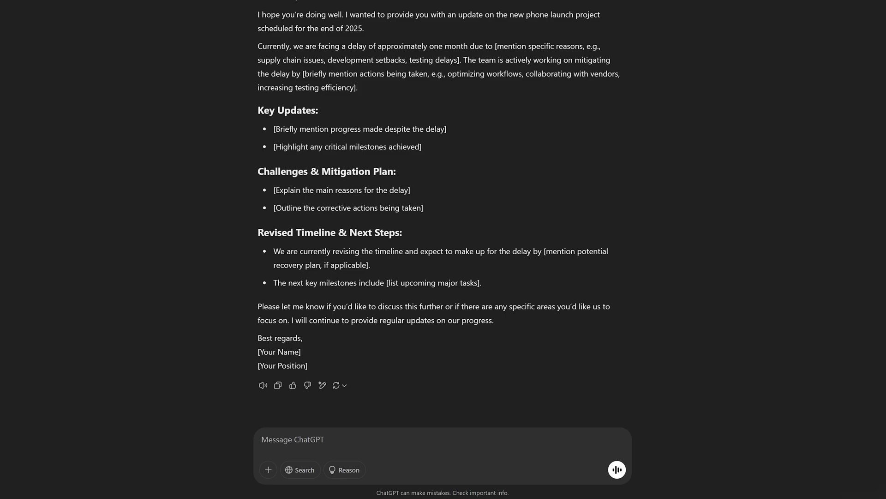
pyautogui.scroll(7, 329, 426)
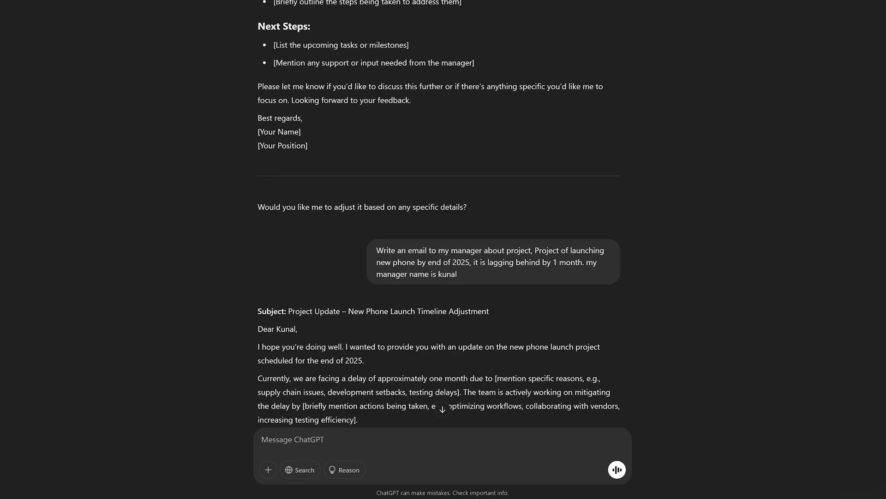
pyautogui.scroll(6, 306, 306)
pyautogui.scroll(-13, 307, 306)
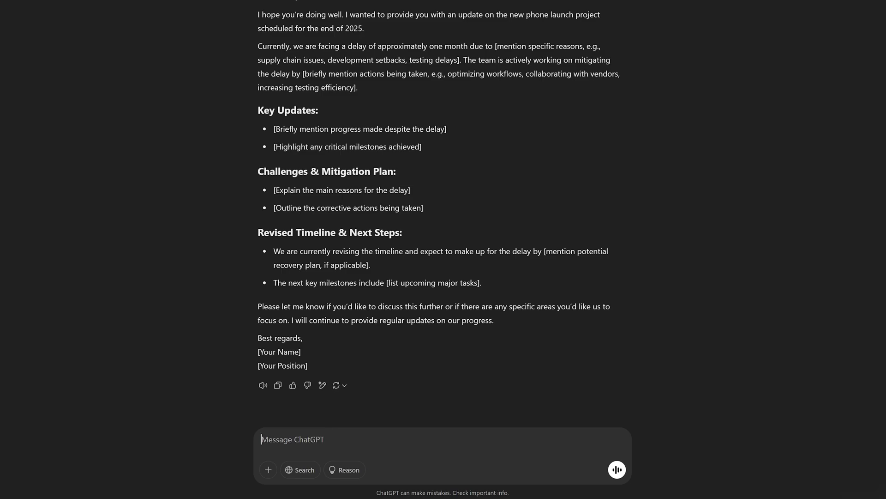
# - Ask "I would like to know what is happing in India" with web search enabled
pyautogui.write('I would like to know what ')
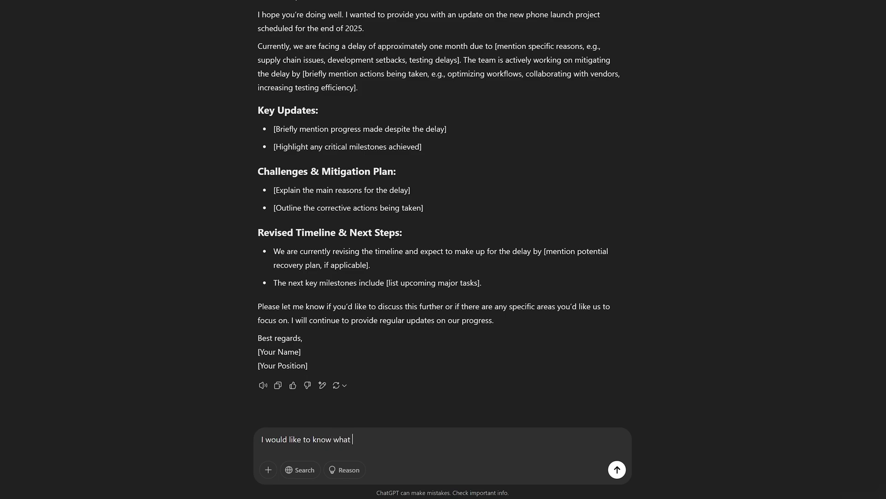
pyautogui.write('is happing in India')
pyautogui.click(301, 470)
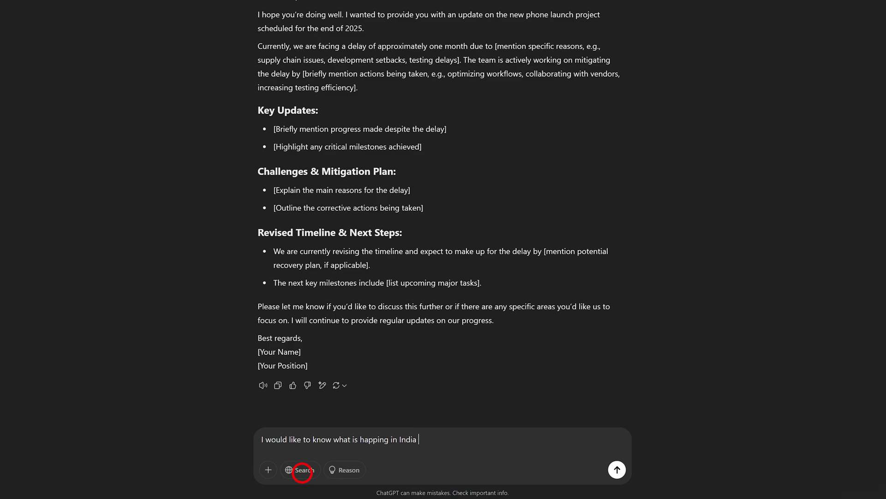
pyautogui.click(617, 469)
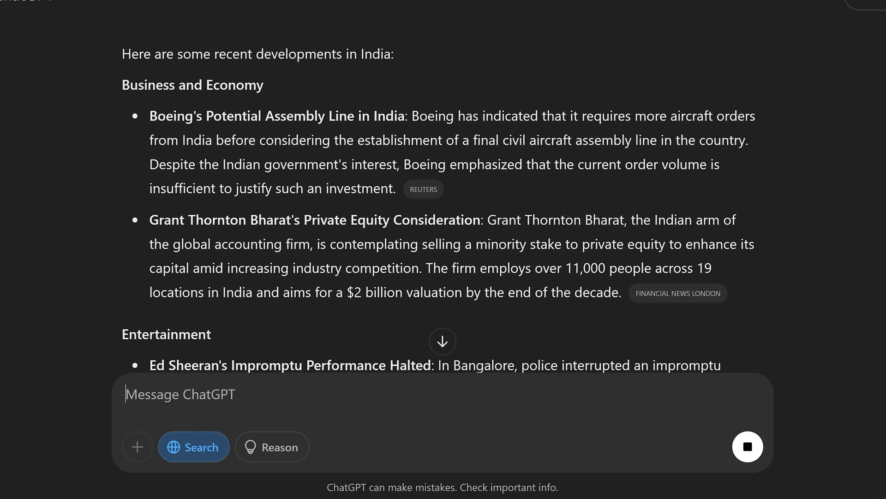
# - Read the Boeing assembly line item, open its Reuters source article to skim it, and close the article
pyautogui.scroll(3, 301, 93)
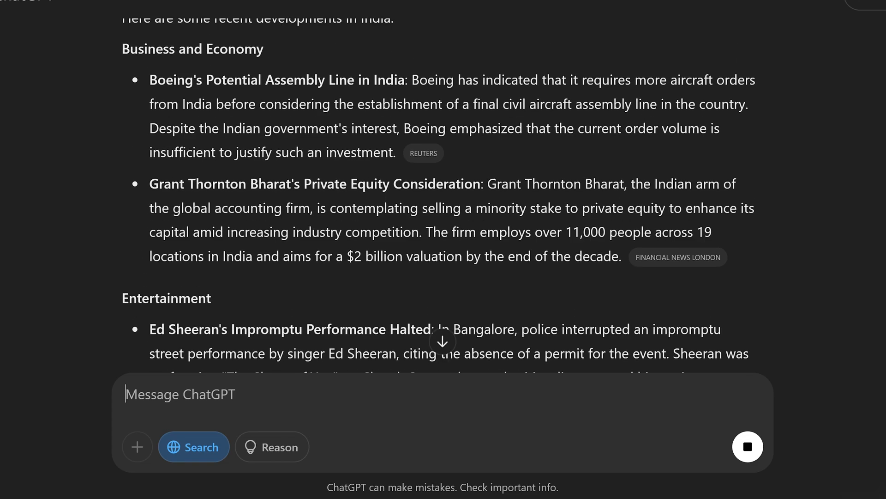
pyautogui.moveTo(286, 146); pyautogui.dragTo(99, 150)
pyautogui.scroll(-3, 273, 119)
pyautogui.moveTo(315, 102); pyautogui.dragTo(437, 106)
pyautogui.click(437, 106)
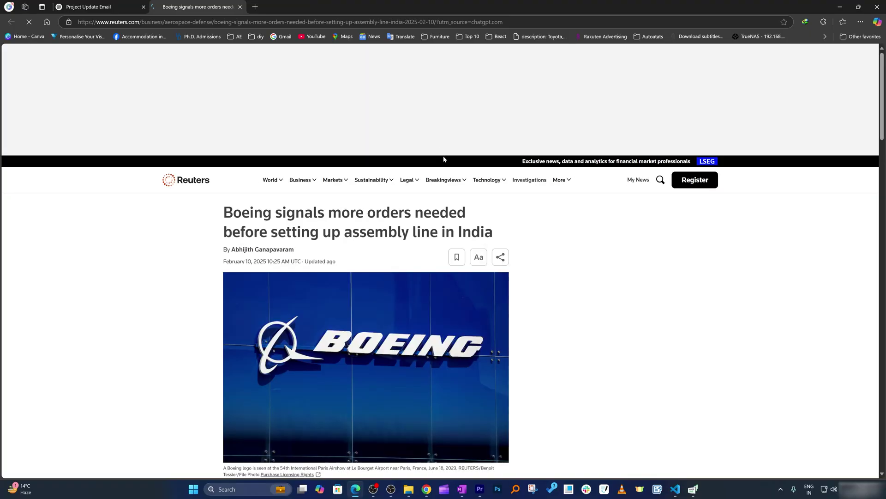
pyautogui.scroll(-6, 344, 111)
pyautogui.scroll(-3, 345, 114)
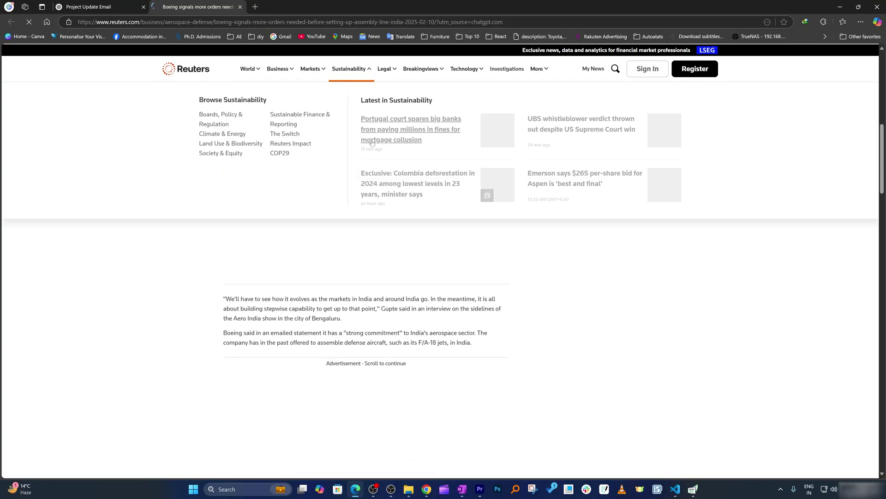
pyautogui.click(240, 7)
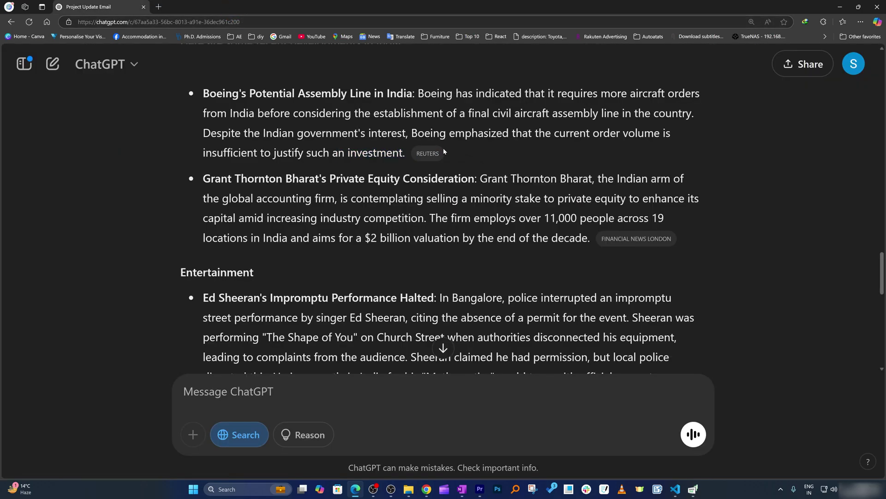
# - Preview the Reuters citation, skim the Financial News London source for the Grant Thornton Bharat item, and close that article
pyautogui.moveTo(417, 156)
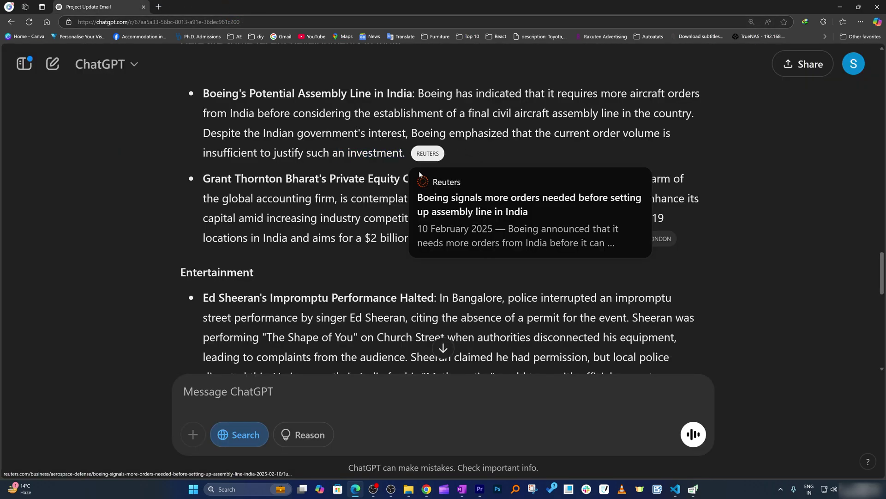
pyautogui.scroll(-2, 531, 166)
pyautogui.scroll(1, 637, 157)
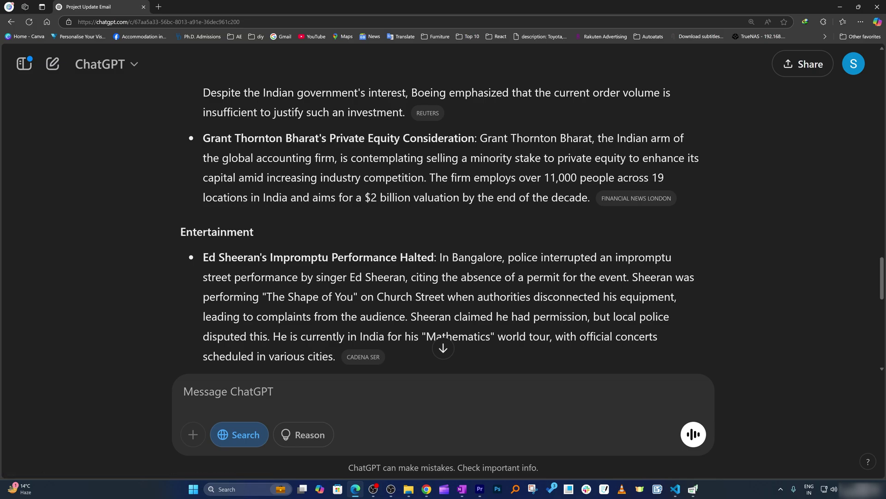
pyautogui.click(636, 198)
pyautogui.scroll(-10, 276, 97)
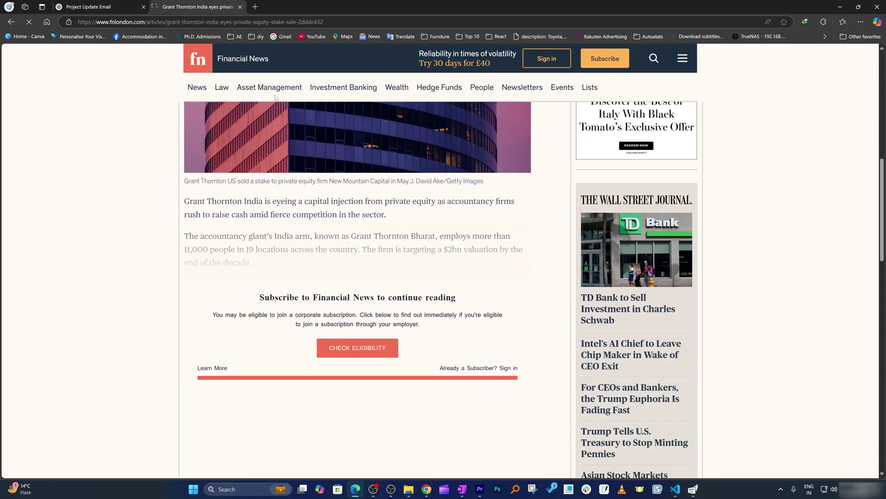
pyautogui.click(240, 7)
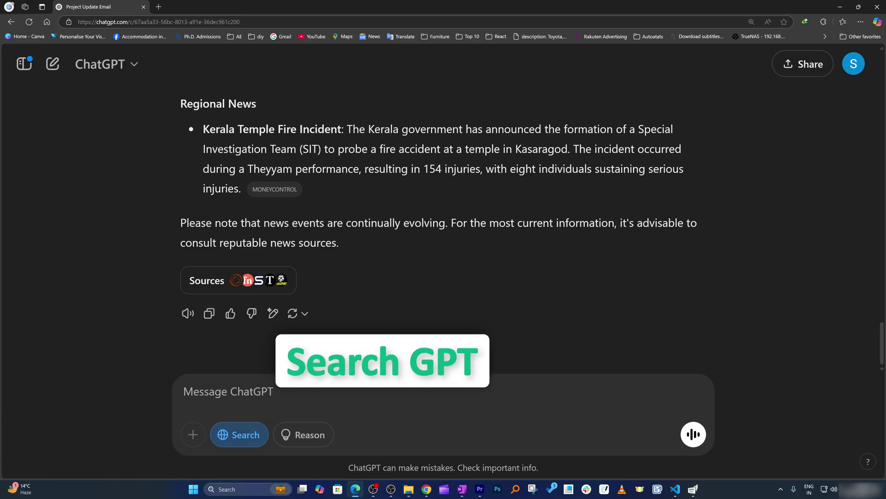
# - Switch from web search to reasoning, dictate and send "How much is 2 + 2 + 2 + 3 + 2 + 8 -65", and review the calculation
pyautogui.click(302, 434)
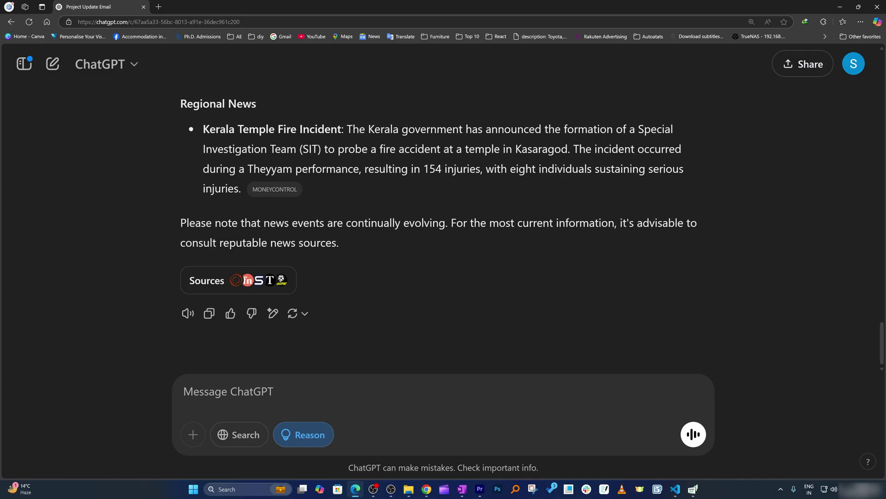
pyautogui.press('super+h')
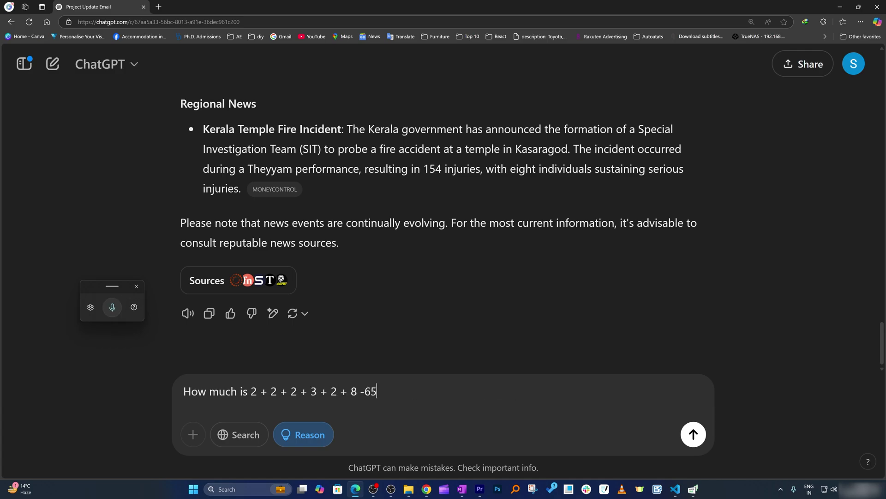
pyautogui.press('Return')
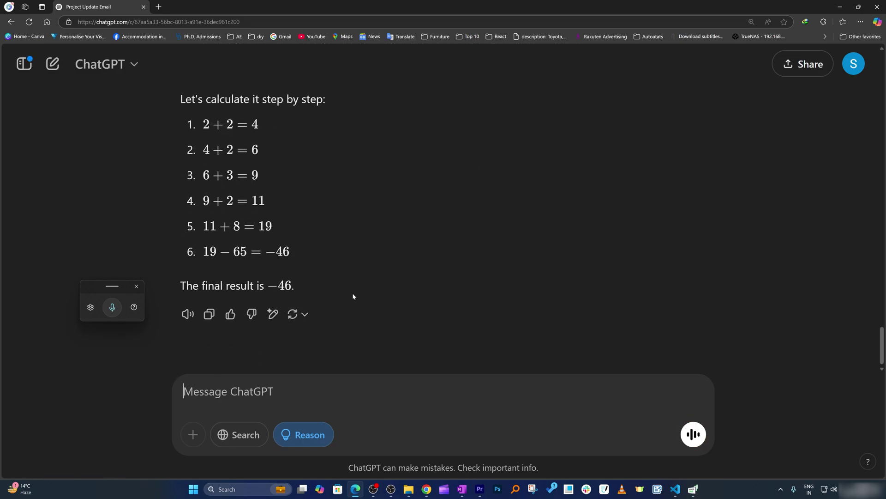
pyautogui.scroll(2, 352, 296)
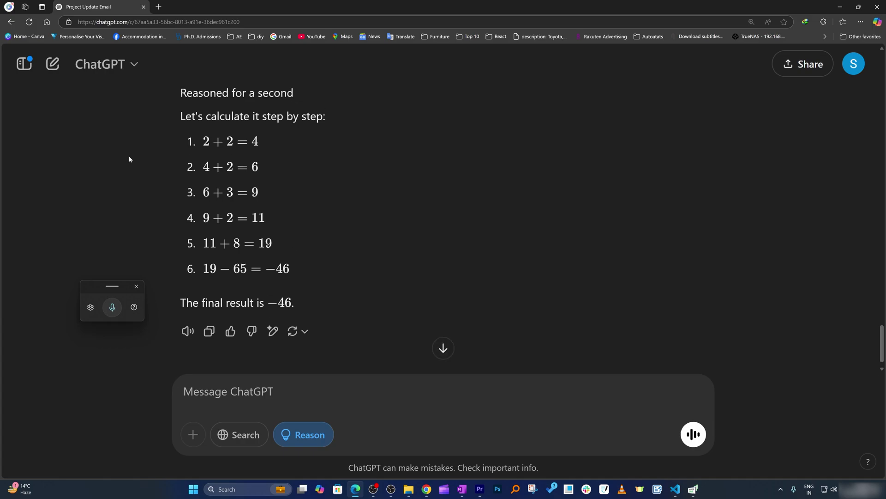
pyautogui.scroll(-1, 353, 237)
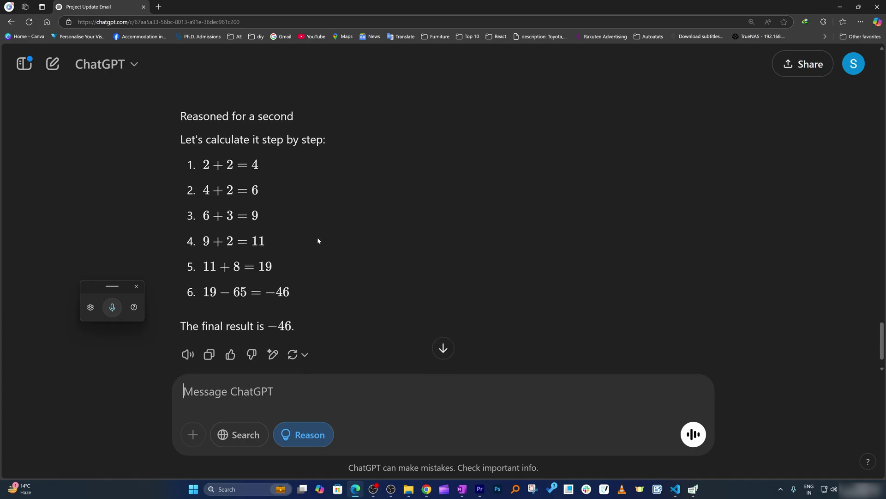
# - Dictate and send "Him help me derive algorithm or theorem of cyclic quadrilateral." with reasoning on, and read the answer through its conclusion
pyautogui.scroll(-1, 283, 339)
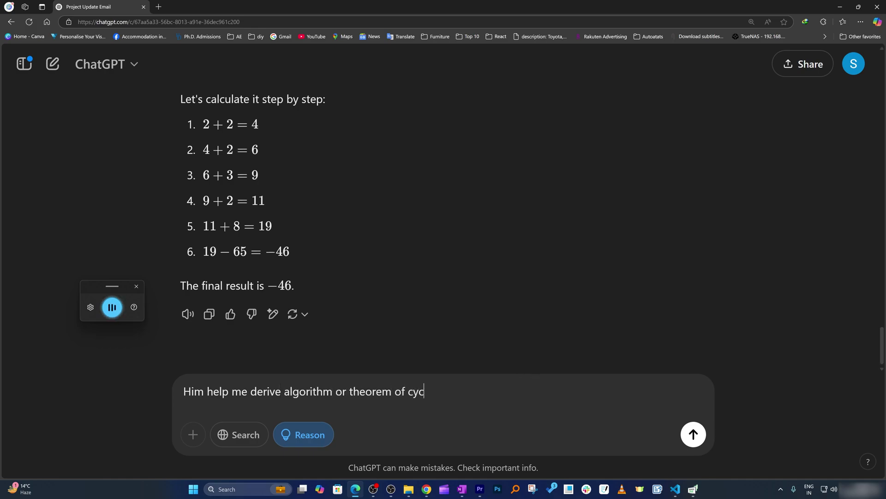
pyautogui.click(694, 434)
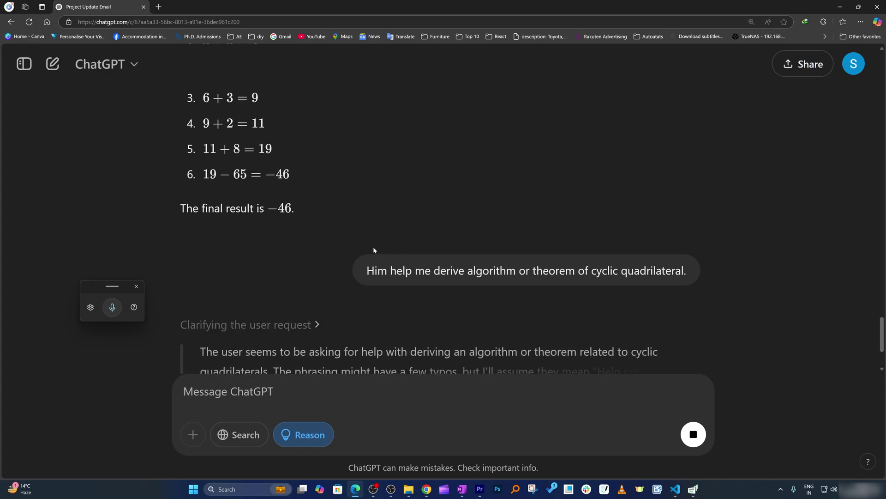
pyautogui.scroll(-2, 373, 251)
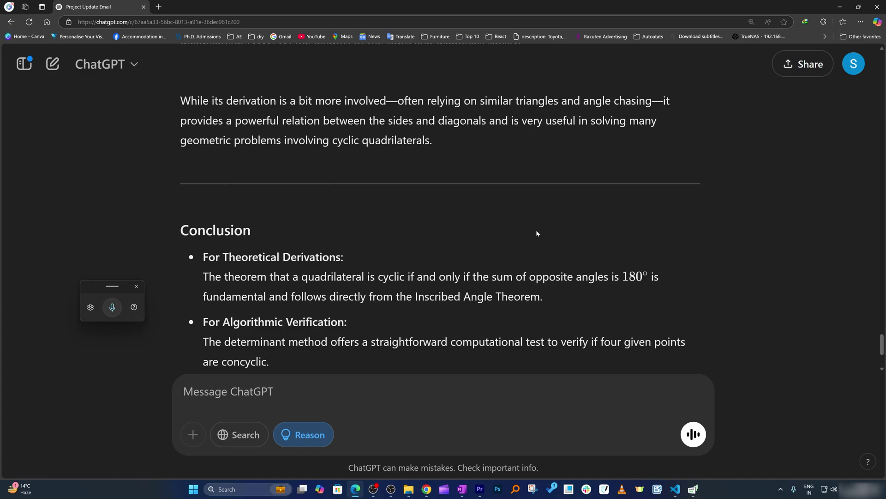
pyautogui.scroll(-3, 536, 234)
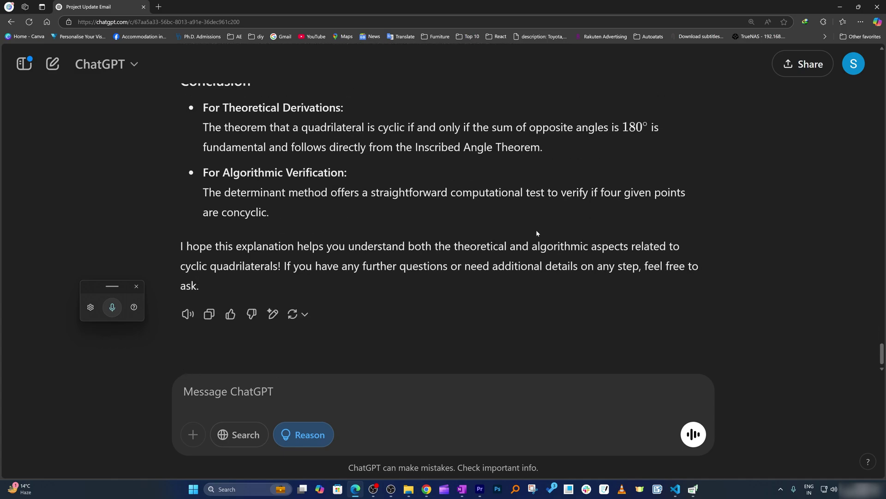
# - Reread the cyclic quadrilateral answer, including the opposite-angles theorem, determinant test, Ptolemy's Theorem note and conclusion
pyautogui.scroll(3, 536, 233)
pyautogui.scroll(1, 536, 229)
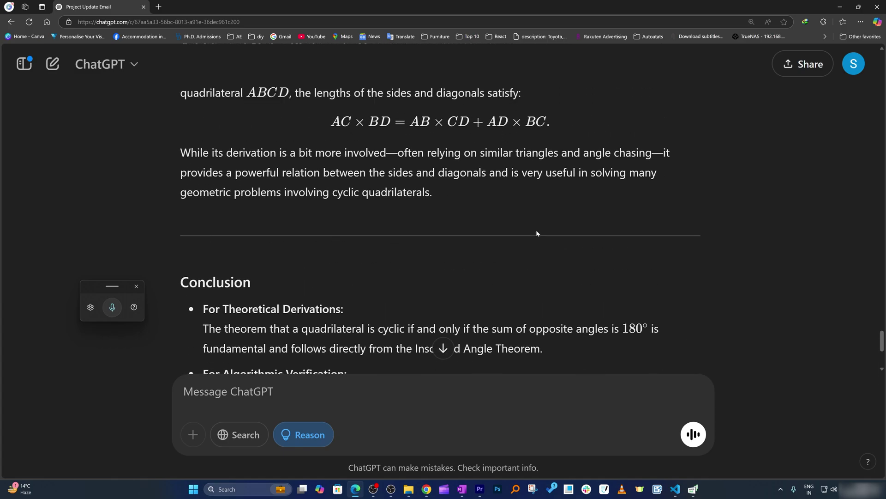
pyautogui.scroll(-1, 536, 229)
pyautogui.scroll(10, 536, 229)
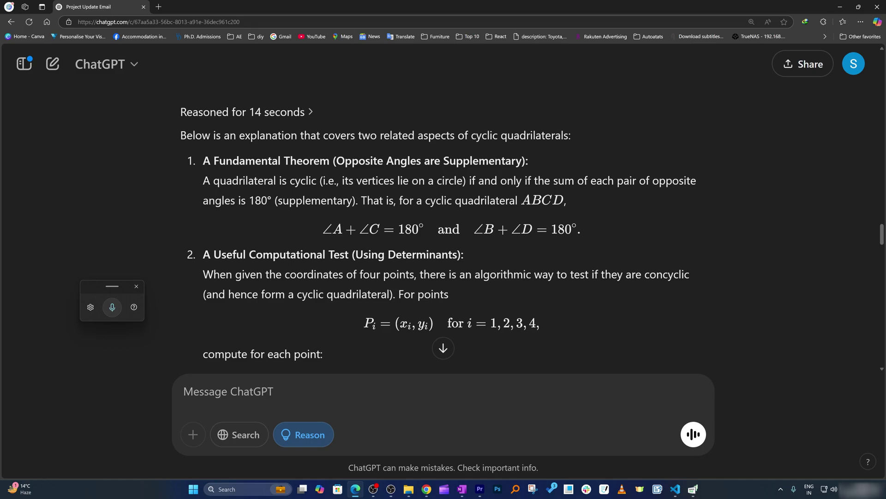
pyautogui.moveTo(335, 135); pyautogui.dragTo(454, 135)
pyautogui.scroll(2, 413, 221)
pyautogui.scroll(-5, 413, 221)
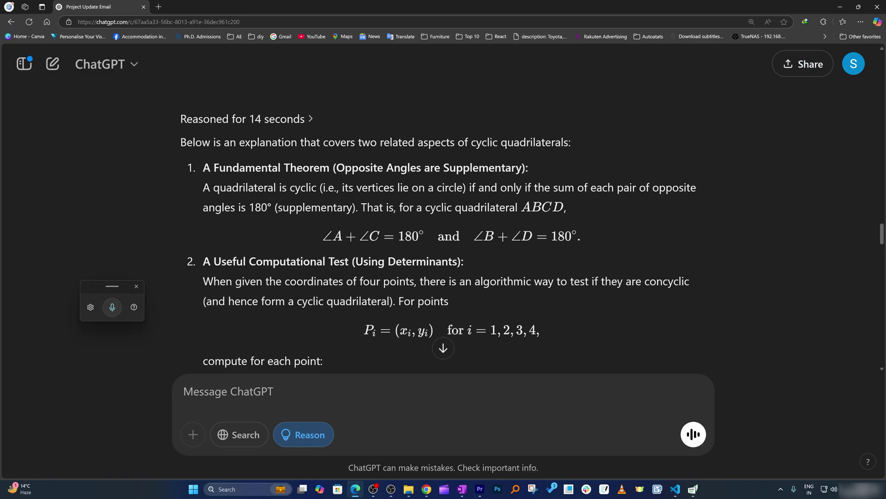
pyautogui.scroll(-20, 413, 221)
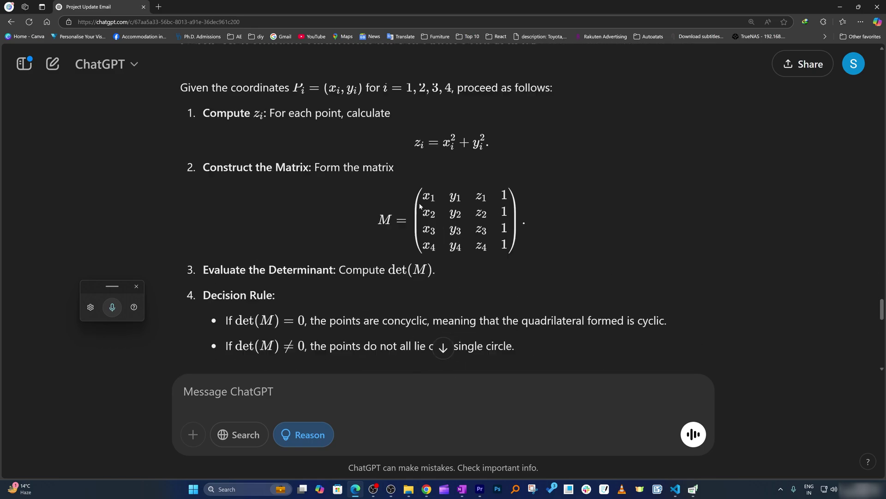
pyautogui.scroll(-8, 420, 205)
pyautogui.scroll(4, 420, 205)
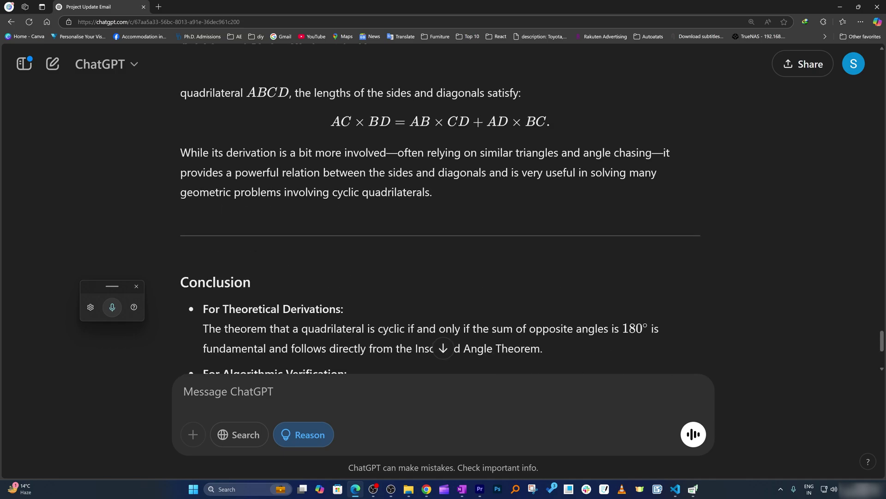
pyautogui.scroll(2, 420, 205)
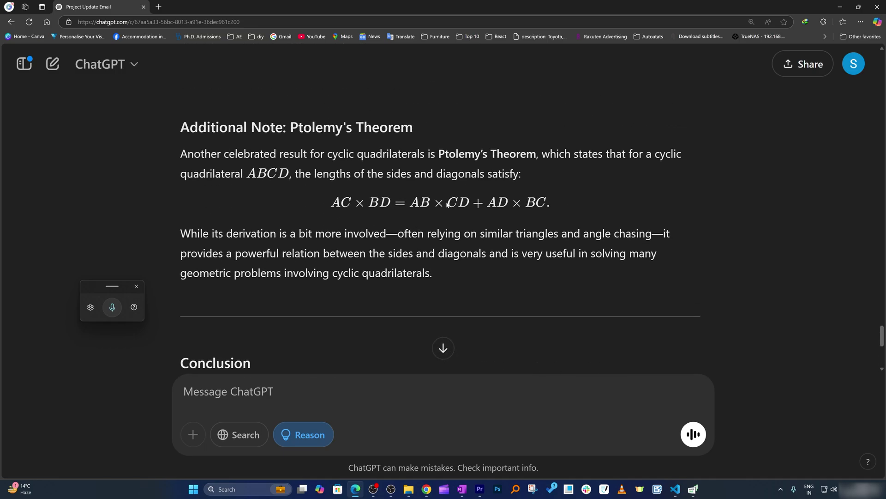
pyautogui.scroll(3, 452, 193)
pyautogui.scroll(-9, 443, 348)
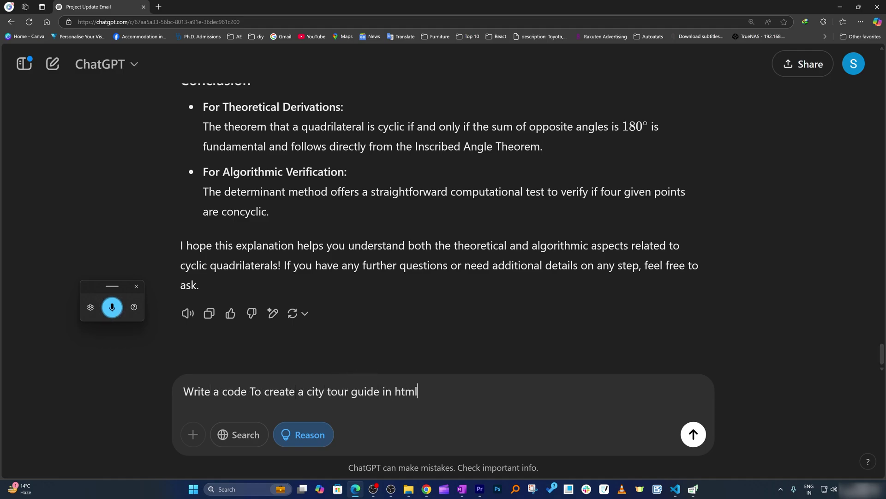
# - Dictate and send "Write a code To create a city tour guide in html" with reasoning on, and skim the generated code
pyautogui.click(693, 433)
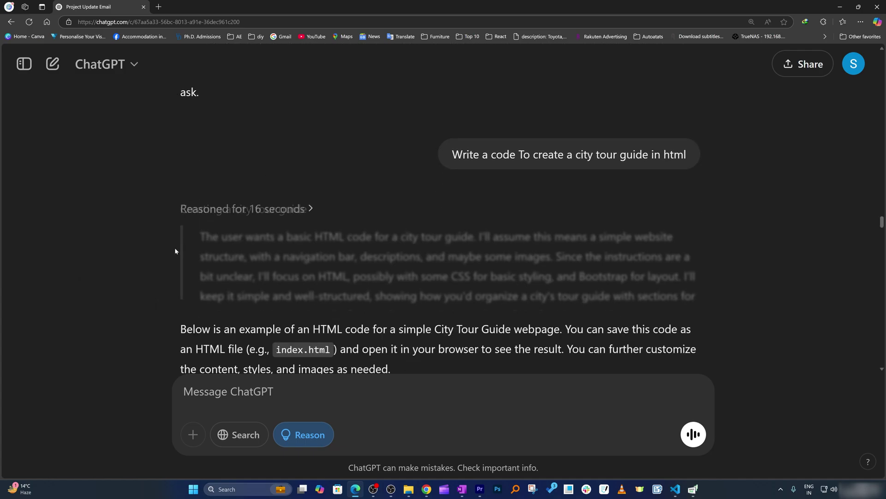
pyautogui.scroll(15, 174, 248)
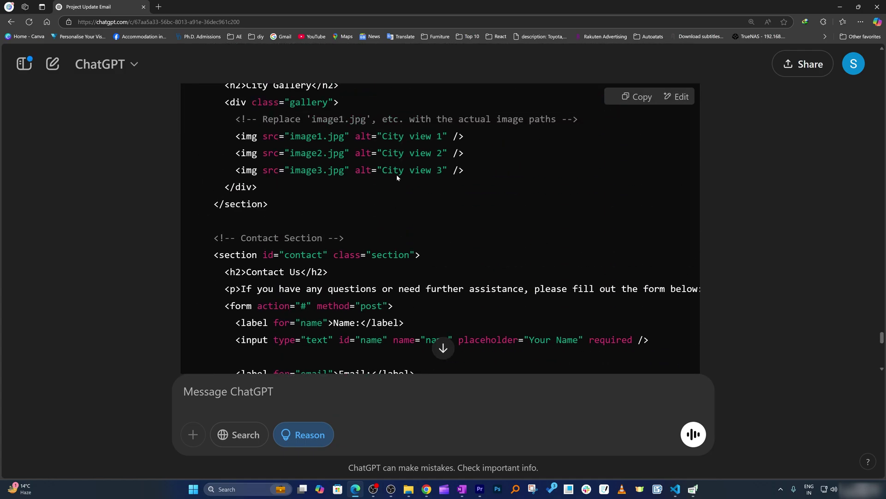
pyautogui.scroll(15, 399, 177)
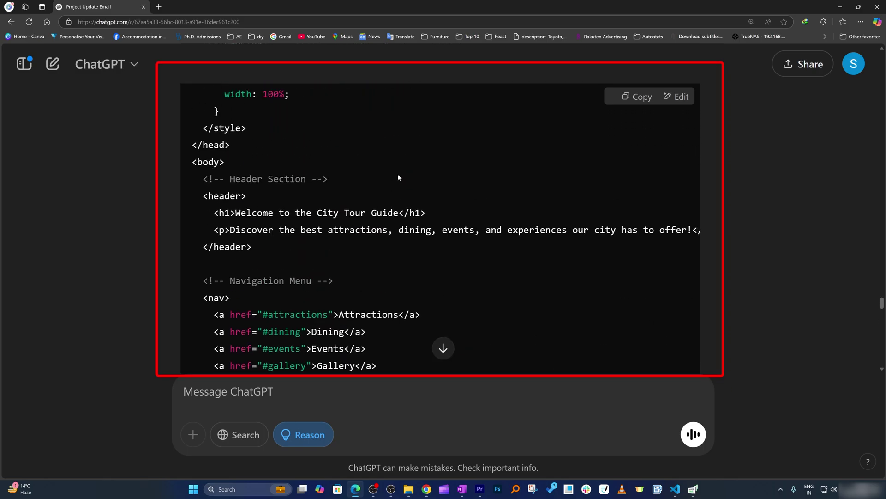
pyautogui.scroll(15, 399, 177)
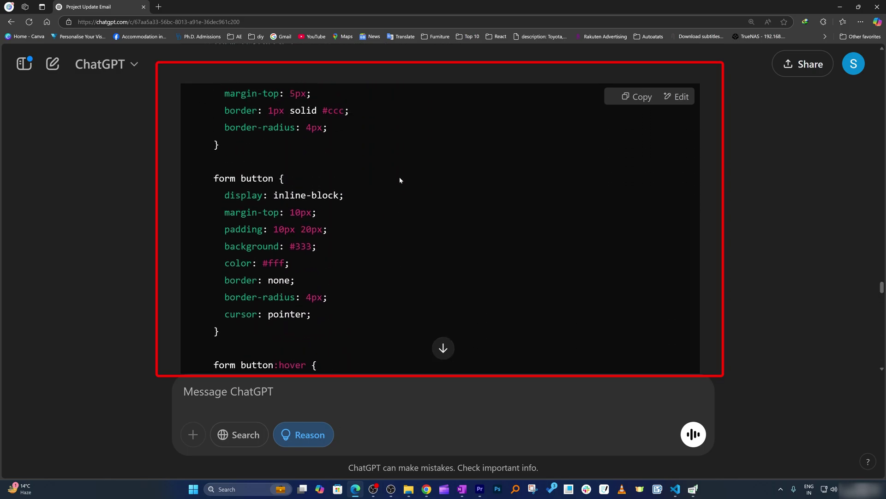
pyautogui.scroll(5, 402, 179)
# - Copy the generated city tour guide HTML code and skim down to its How It Works notes
pyautogui.click(628, 98)
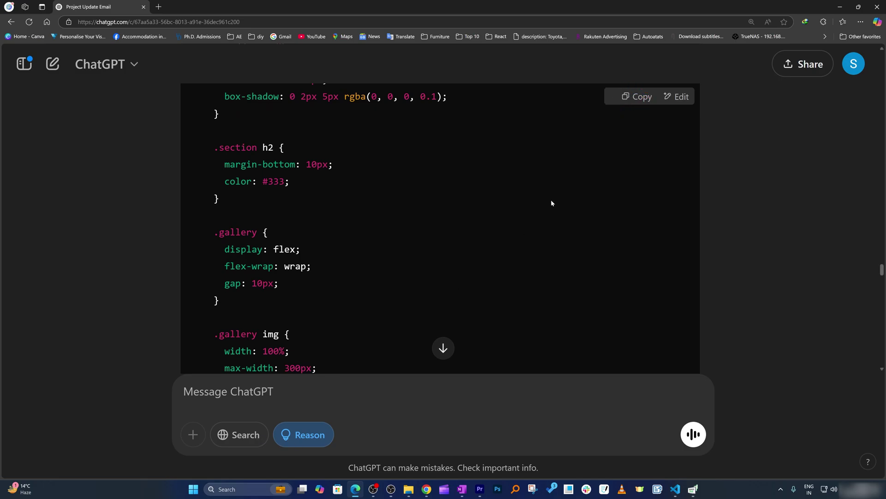
pyautogui.scroll(5, 552, 190)
pyautogui.scroll(-20, 563, 207)
pyautogui.scroll(-4, 563, 211)
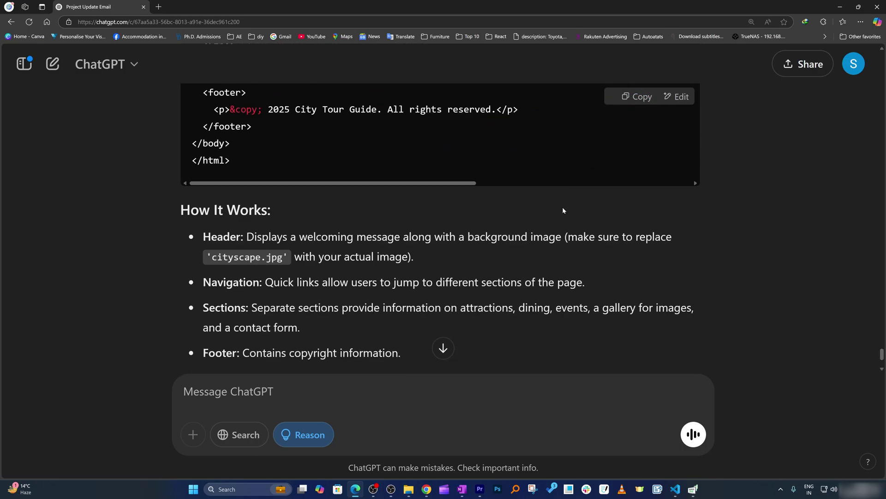
# - Switch to a new Visual Studio Code window and create a file named index.html in the default user folder
pyautogui.click(747, 493)
pyautogui.rightClick(675, 492)
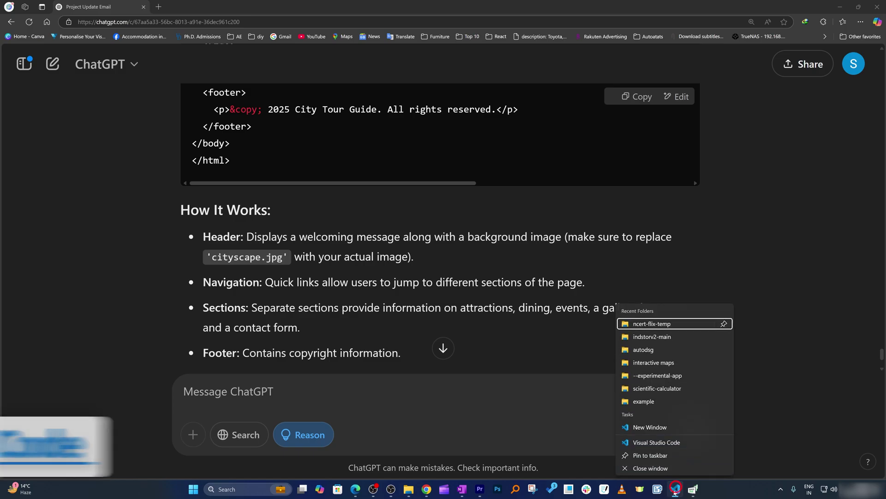
pyautogui.click(664, 425)
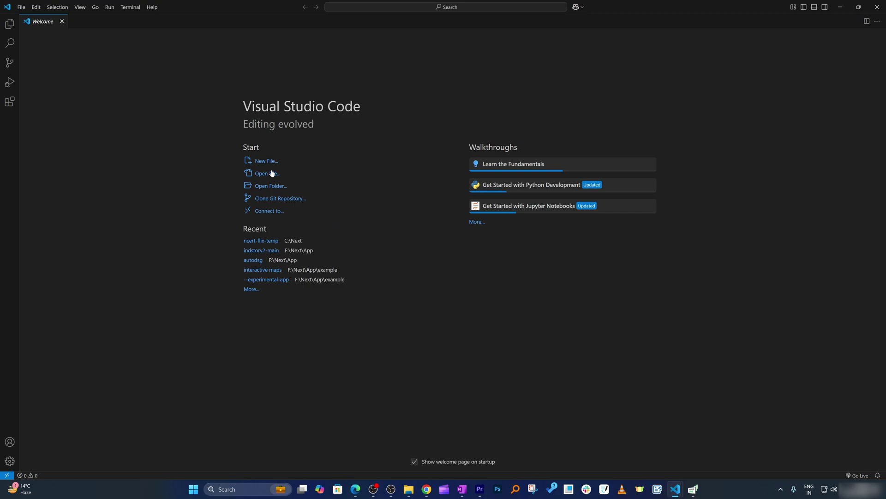
pyautogui.click(268, 160)
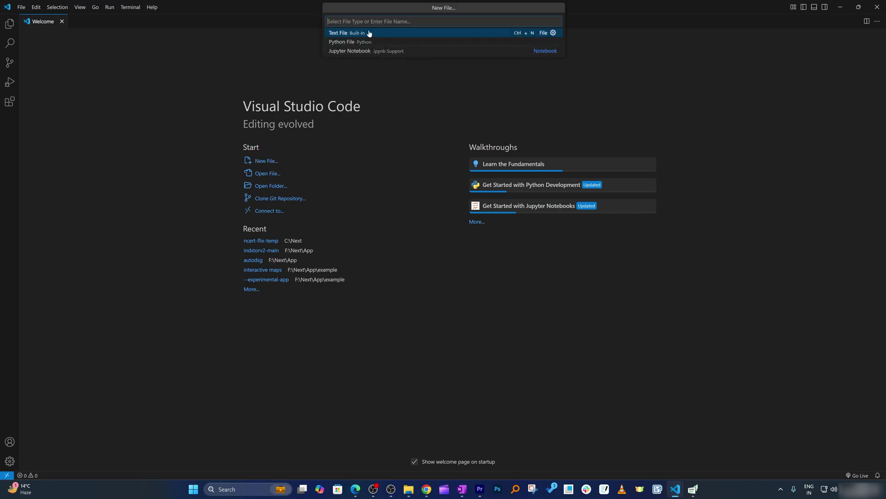
pyautogui.write('index.htm')
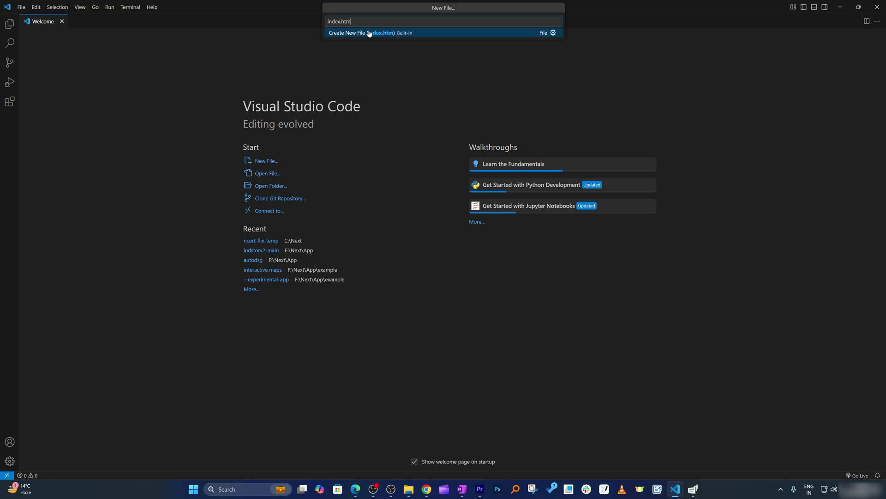
pyautogui.click(369, 32)
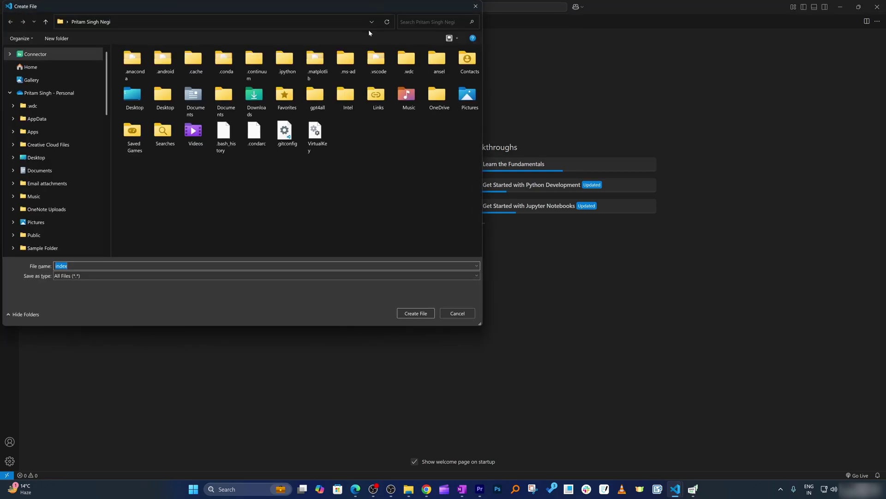
pyautogui.press('Return')
# - Paste the copied code into index.html, dismiss the Git repository warning, and launch the page with the Go Live server
pyautogui.hotkey('ctrl', 'v')
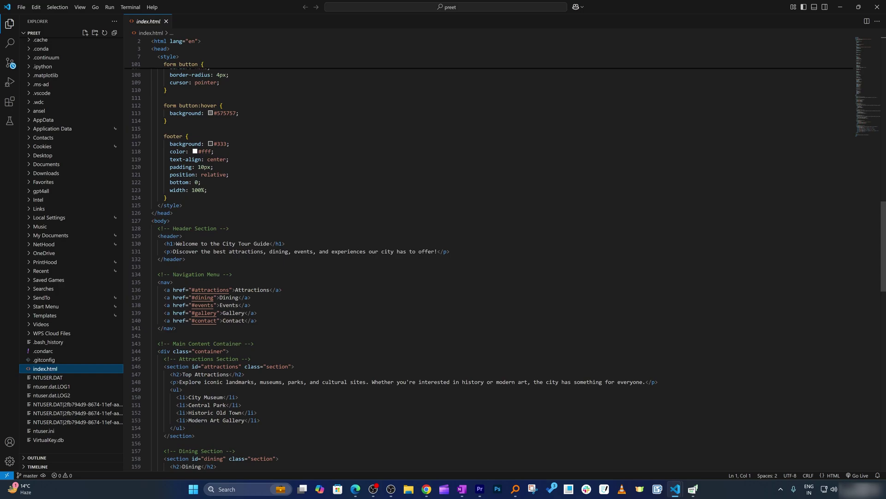
pyautogui.scroll(-5, 462, 184)
pyautogui.scroll(3, 461, 185)
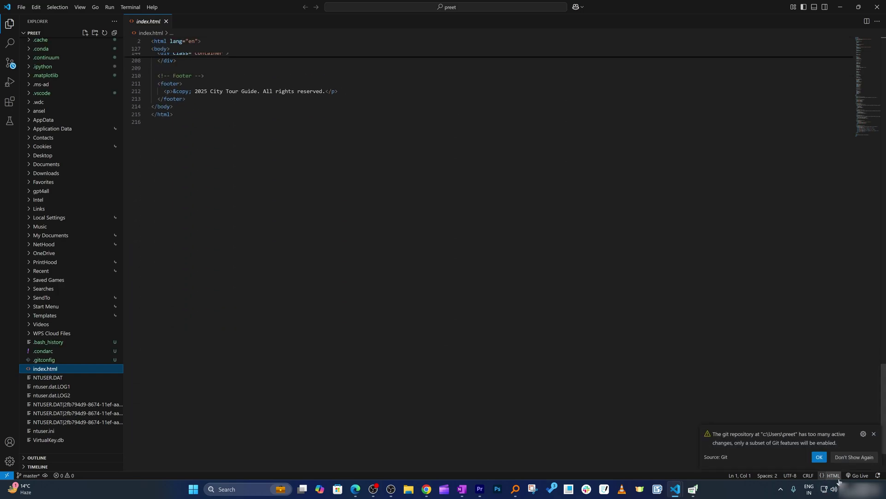
pyautogui.click(820, 454)
pyautogui.click(858, 475)
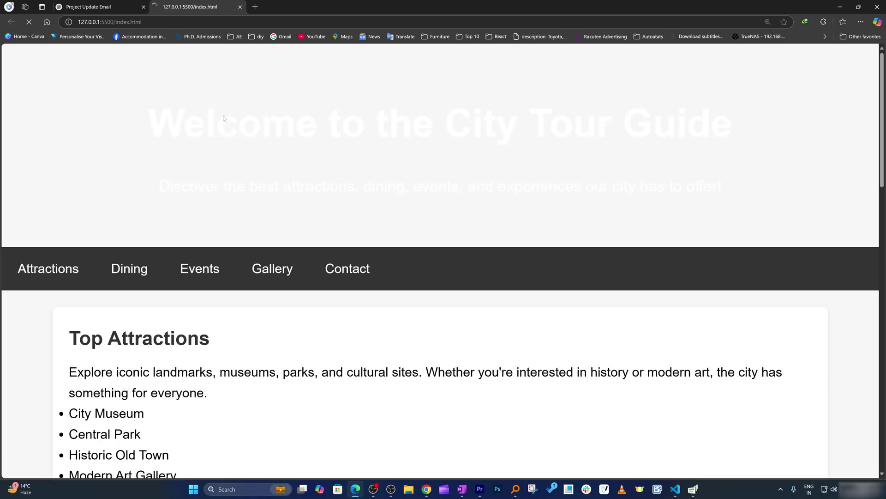
# - Look through the City Tour Guide page from its header to the contact form and footer
pyautogui.scroll(-7, 294, 166)
pyautogui.scroll(-3, 294, 166)
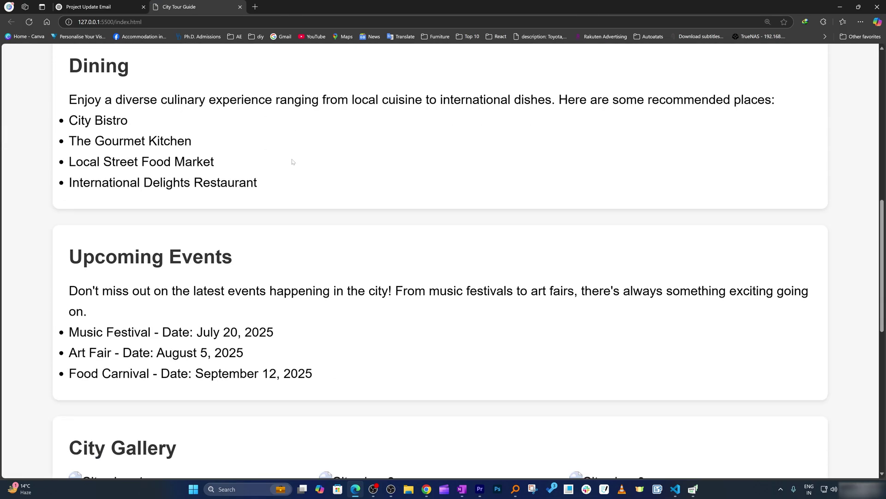
pyautogui.scroll(6, 291, 163)
pyautogui.scroll(-12, 286, 178)
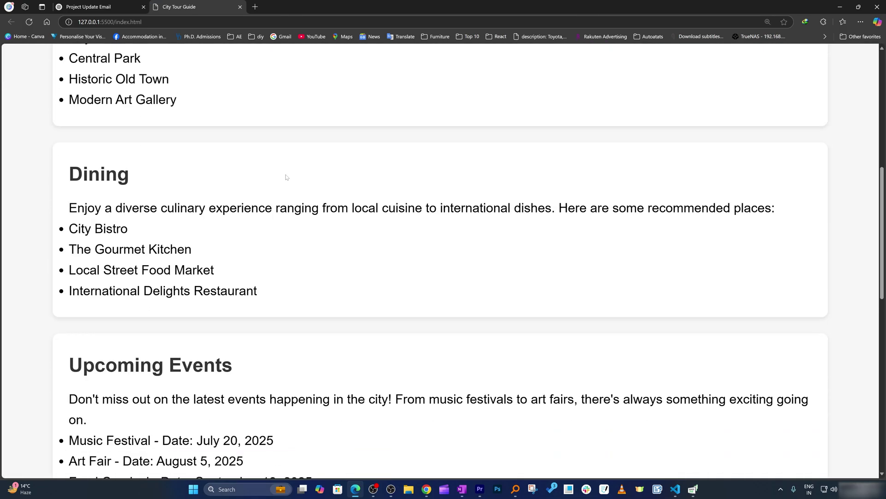
pyautogui.scroll(-3, 284, 183)
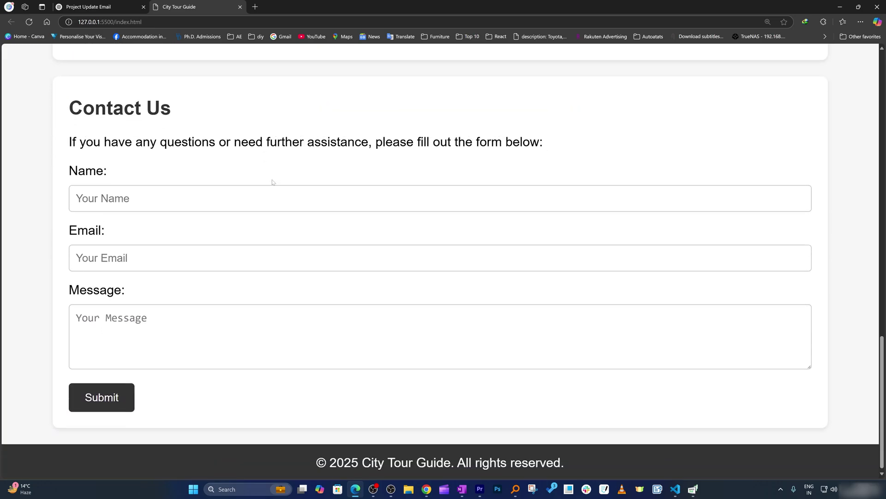
pyautogui.scroll(12, 271, 178)
pyautogui.scroll(3, 198, 182)
pyautogui.scroll(-2, 138, 138)
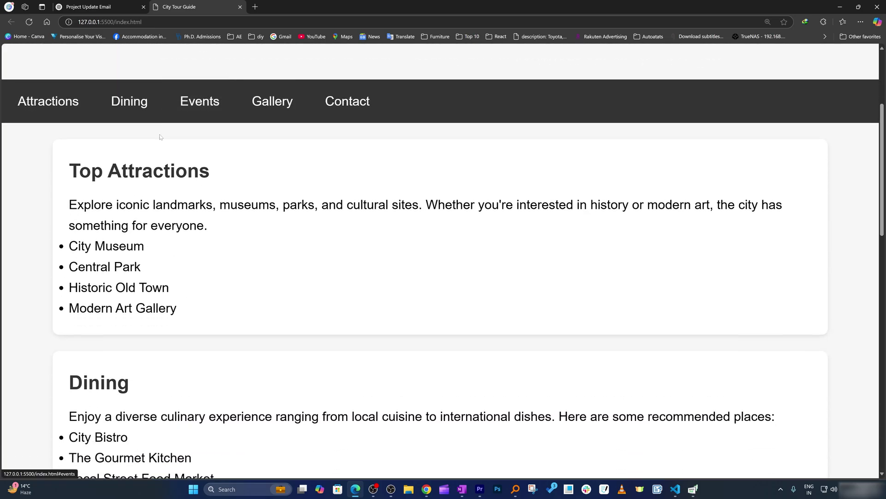
# - Test the page's Dining and Events navigation links, returning to the page header after each
pyautogui.click(134, 99)
pyautogui.scroll(8, 141, 100)
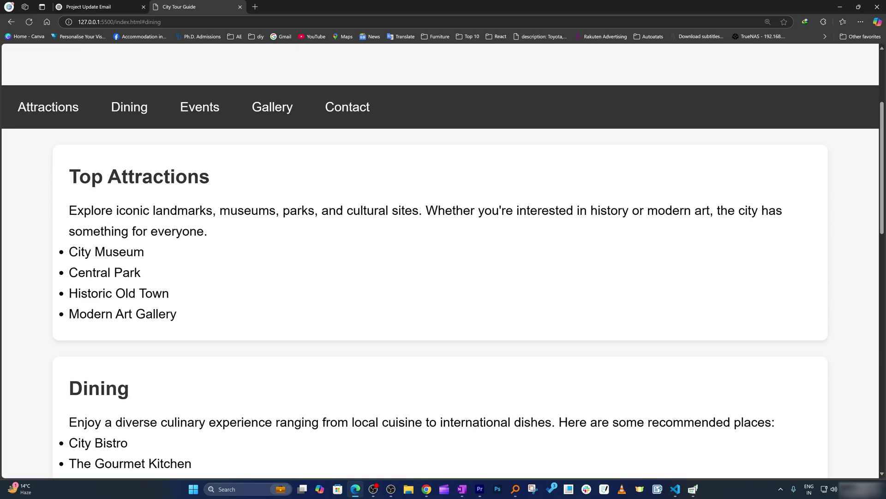
pyautogui.click(198, 159)
pyautogui.scroll(12, 229, 124)
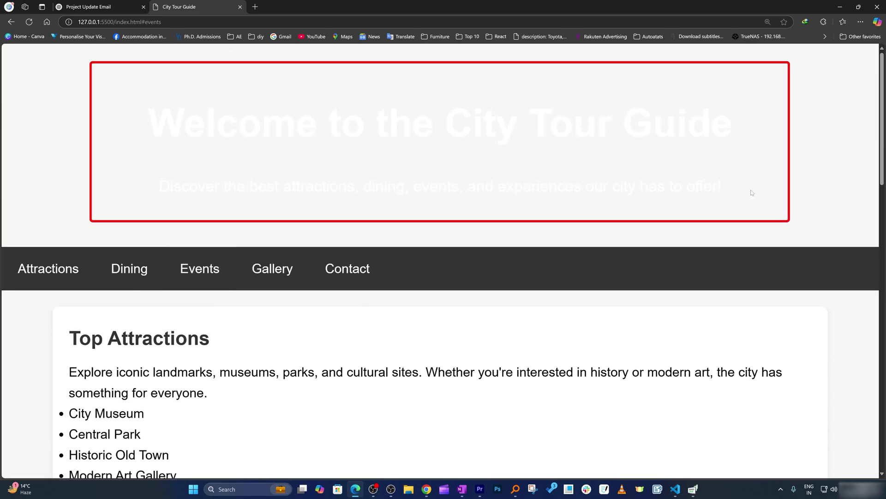
# - Highlight the City Tour Guide header title and tagline to make them readable, and close the page preview
pyautogui.moveTo(733, 189); pyautogui.dragTo(329, 121)
pyautogui.moveTo(148, 121); pyautogui.dragTo(168, 115)
pyautogui.click(755, 191)
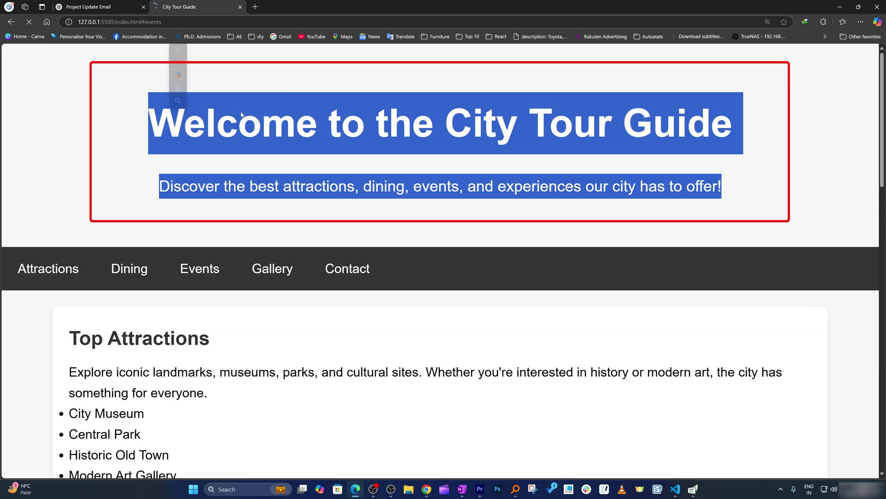
pyautogui.click(240, 7)
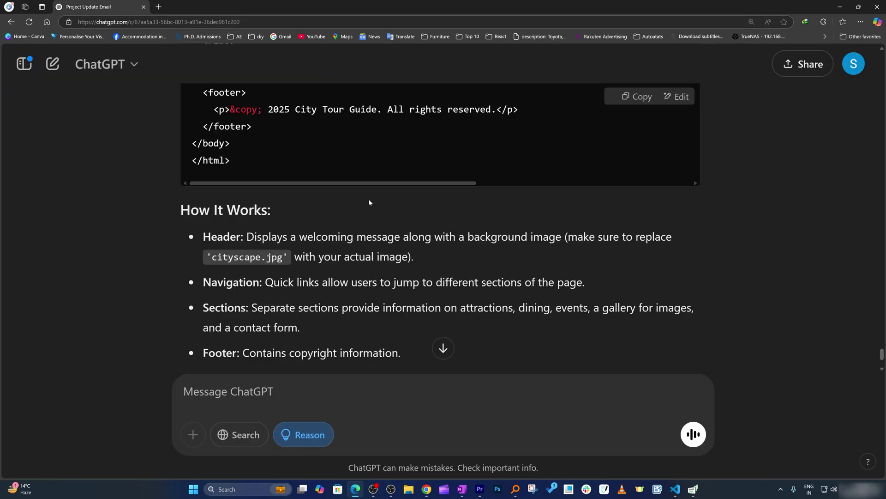
# - Review the end of the generated code and its How It Works notes in the ChatGPT answer
pyautogui.scroll(3, 373, 196)
pyautogui.scroll(-6, 373, 196)
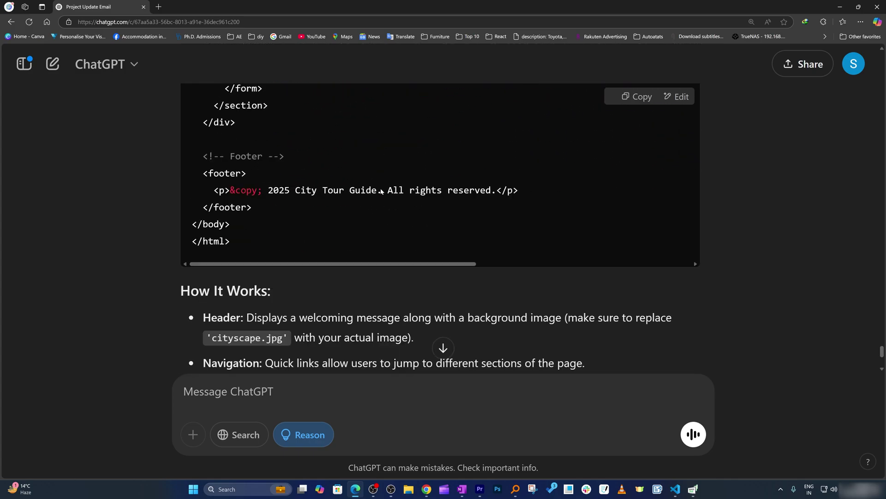
pyautogui.hotkey('alt', 'Tab')
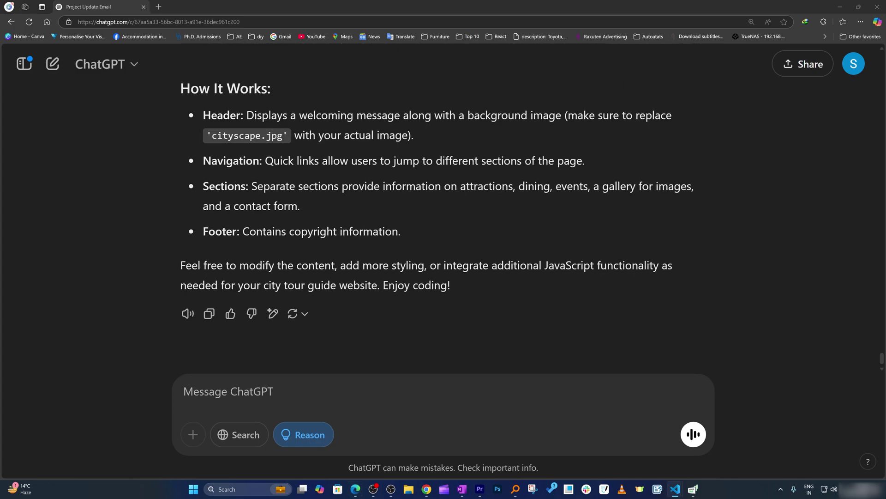
# - Attach the AMD Leadership Packaging image from the computer to a new message and send it with "eplain this image"
pyautogui.click(193, 435)
pyautogui.click(233, 396)
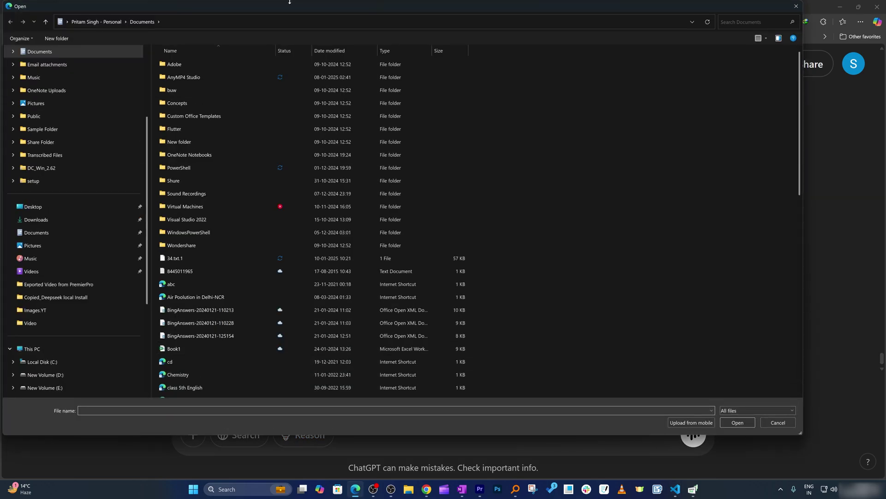
pyautogui.moveTo(290, 2); pyautogui.dragTo(0, 3)
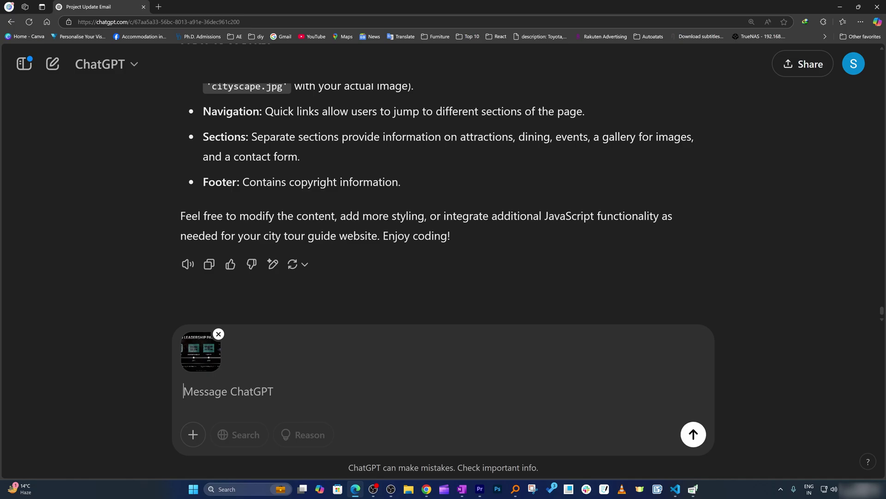
pyautogui.write('eplain')
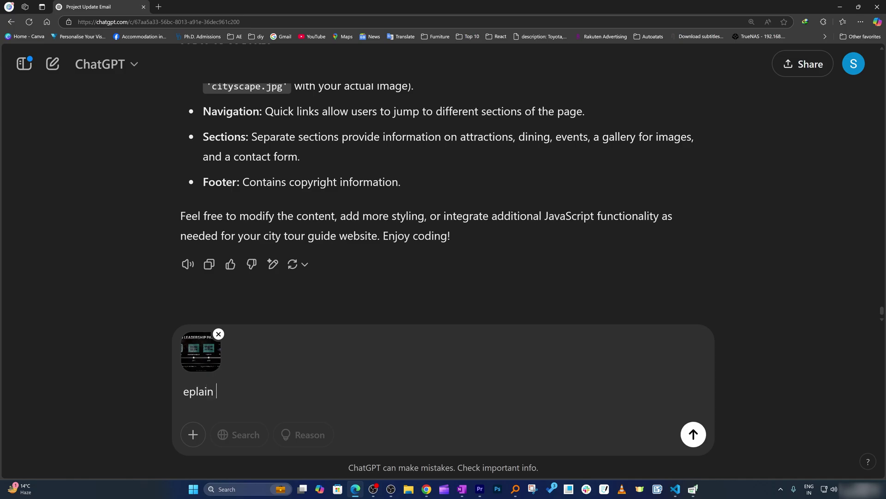
pyautogui.write(' this image')
pyautogui.press('Return')
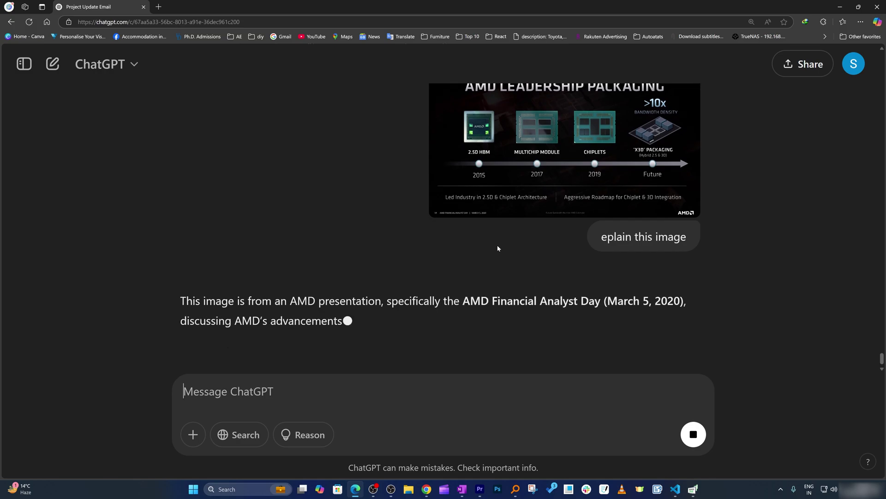
# - Read ChatGPT's explanation of the AMD Leadership Packaging image through to its conclusion, comparing it with the picture
pyautogui.scroll(4, 542, 287)
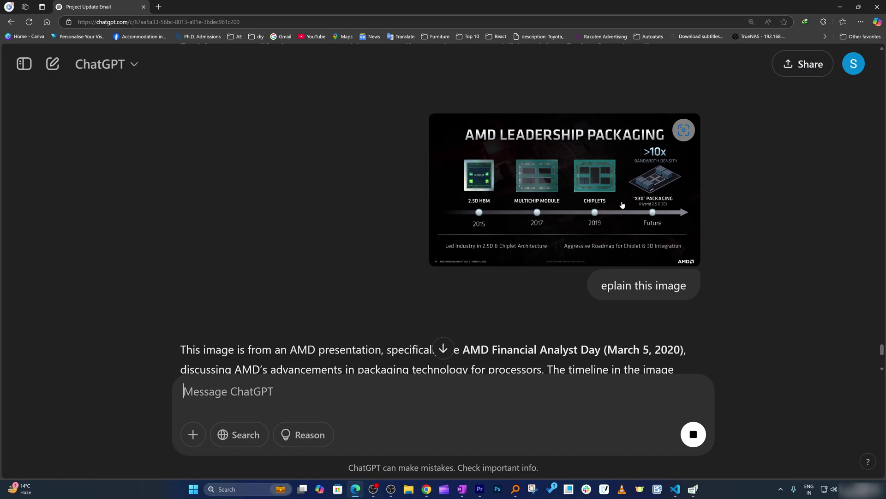
pyautogui.scroll(-5, 531, 197)
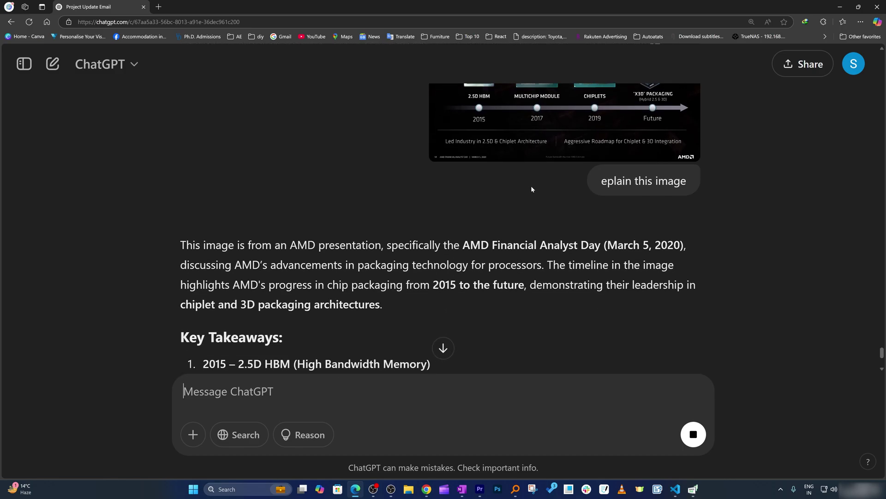
pyautogui.scroll(-2, 535, 187)
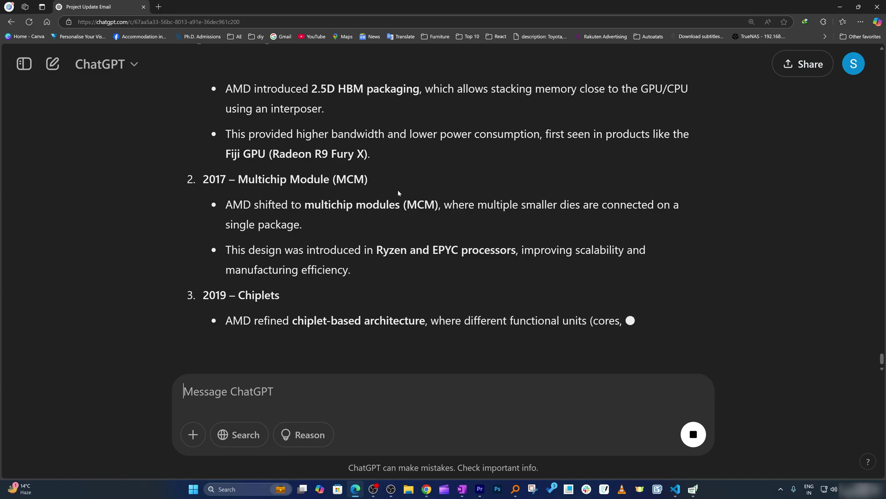
pyautogui.scroll(8, 416, 175)
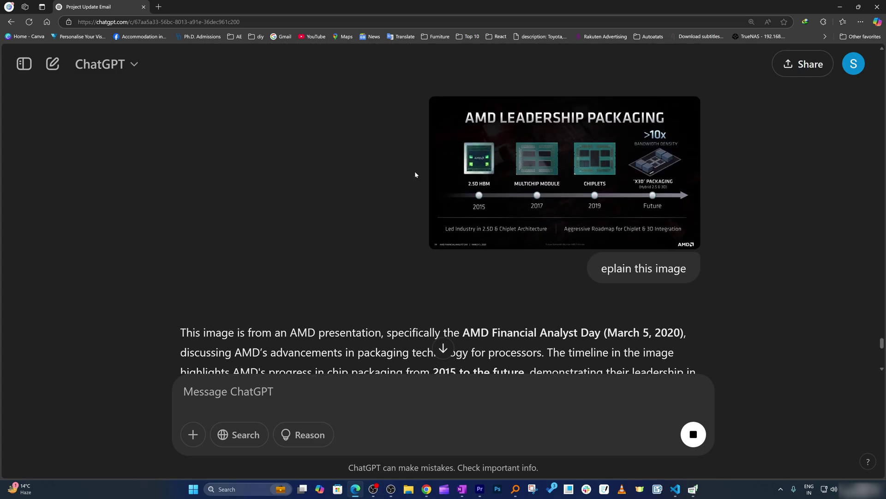
pyautogui.scroll(-6, 484, 205)
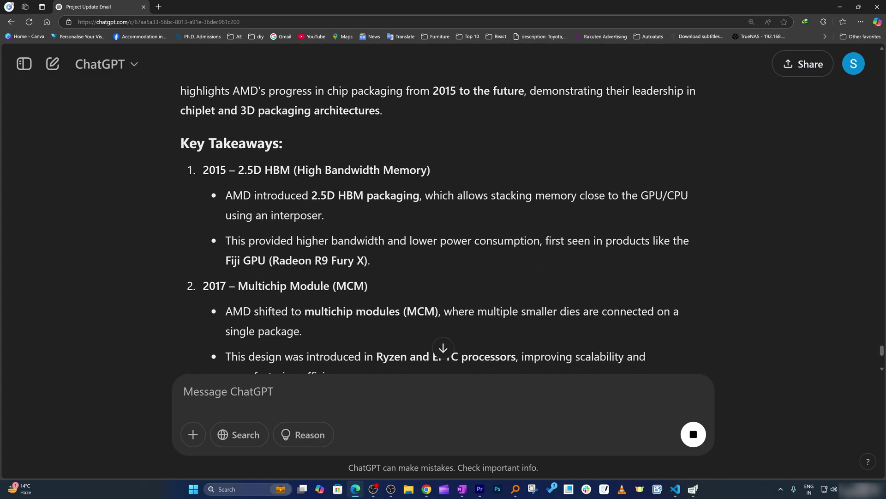
pyautogui.scroll(-4, 305, 195)
pyautogui.scroll(2, 305, 195)
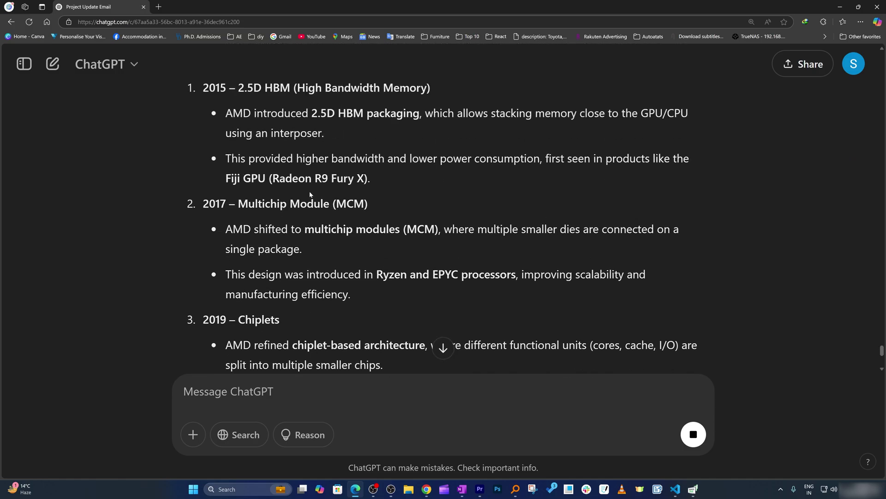
pyautogui.scroll(6, 325, 184)
pyautogui.scroll(-10, 577, 214)
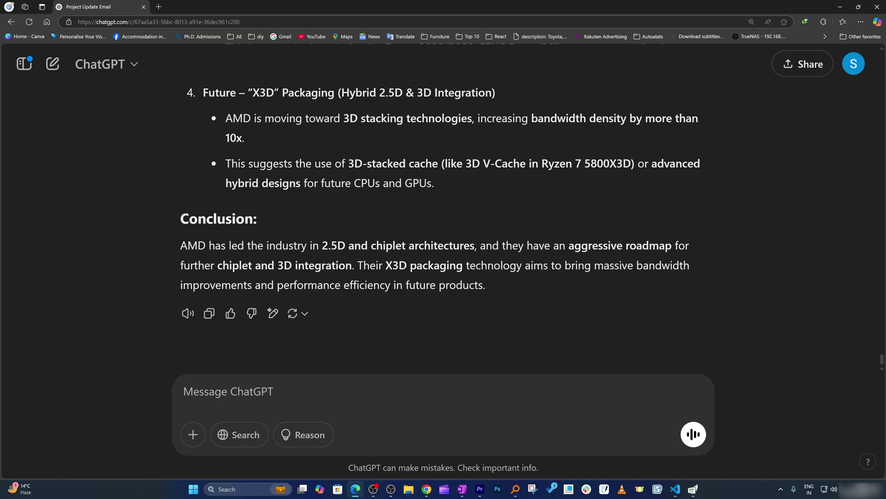
# - Send the message: remember "My channel is Technoholic, and I make productivity tech videos.", removing the pasted colon, line break and trailing sentence
pyautogui.hotkey('alt', 'Tab')
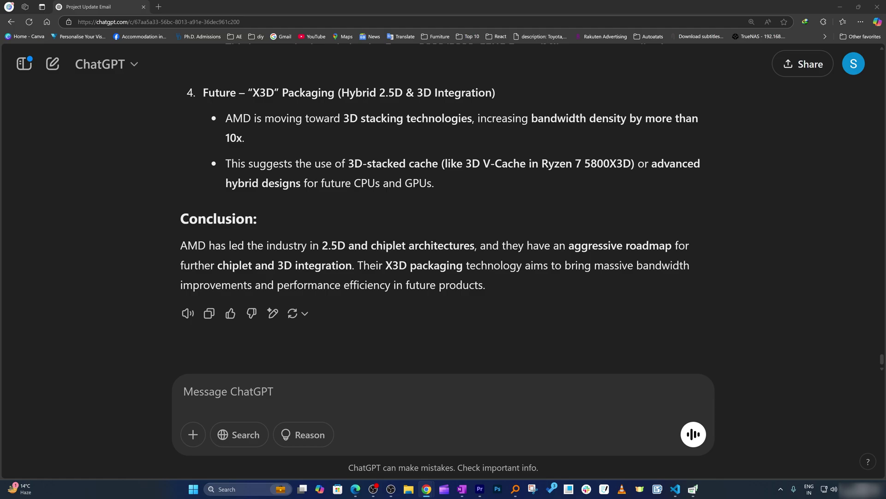
pyautogui.rightClick(325, 388)
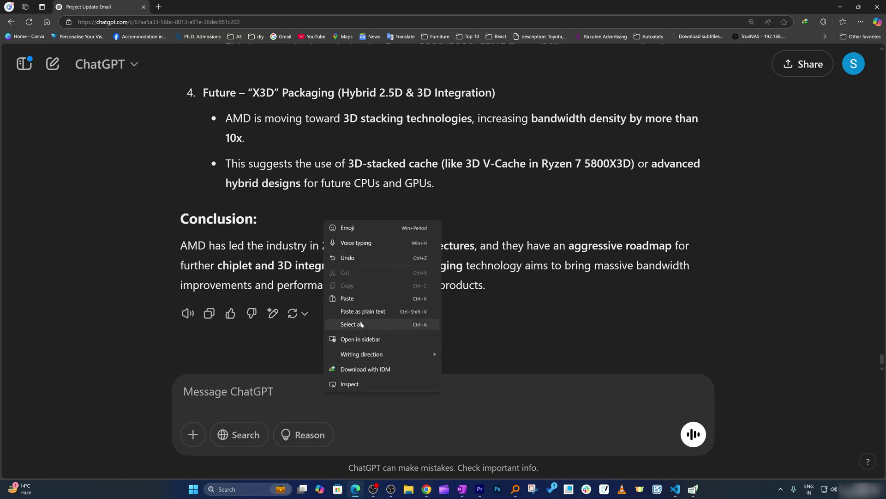
pyautogui.click(351, 311)
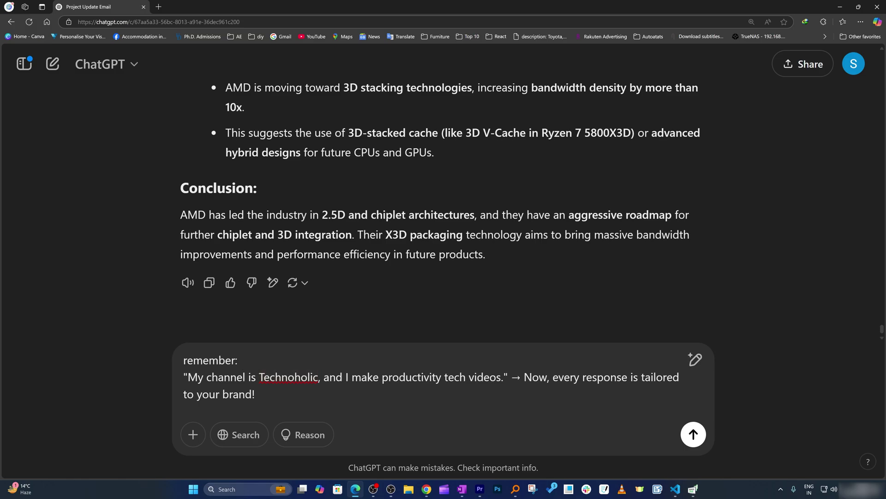
pyautogui.press('BackSpace')
pyautogui.press('BackSpace')
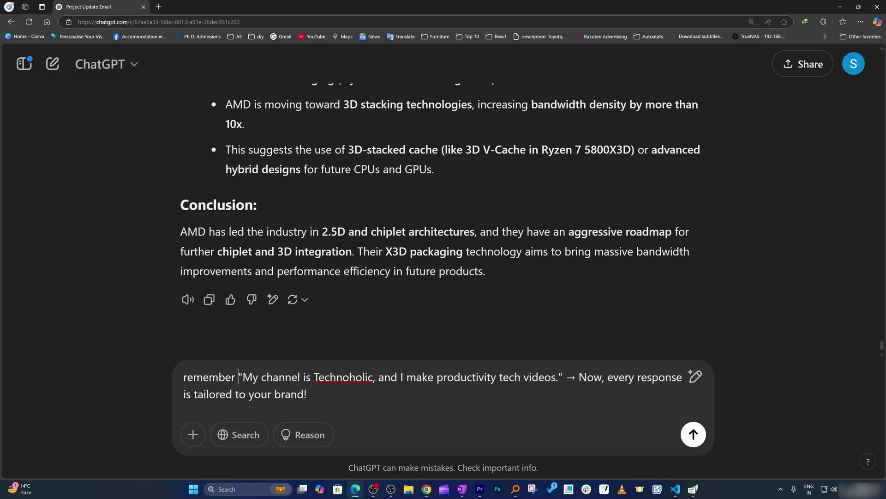
pyautogui.hotkey('ctrl', 'shift', 'End')
pyautogui.press('Delete')
pyautogui.click(693, 433)
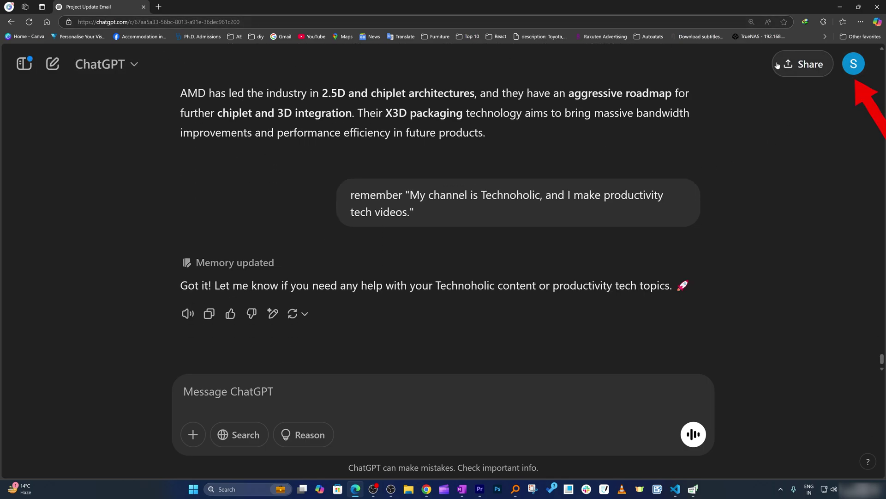
# - Check the saved memory entry about the channel in the Personalization settings, and close the settings
pyautogui.click(854, 64)
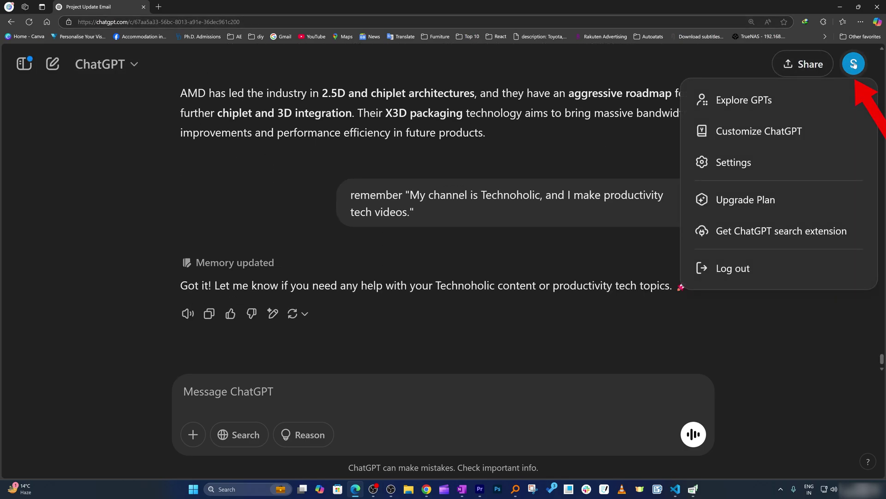
pyautogui.click(786, 156)
pyautogui.click(270, 166)
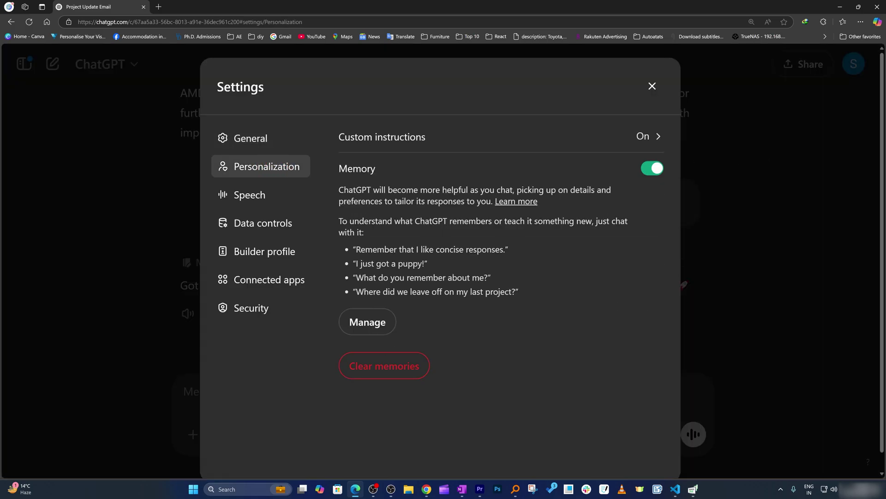
pyautogui.click(367, 321)
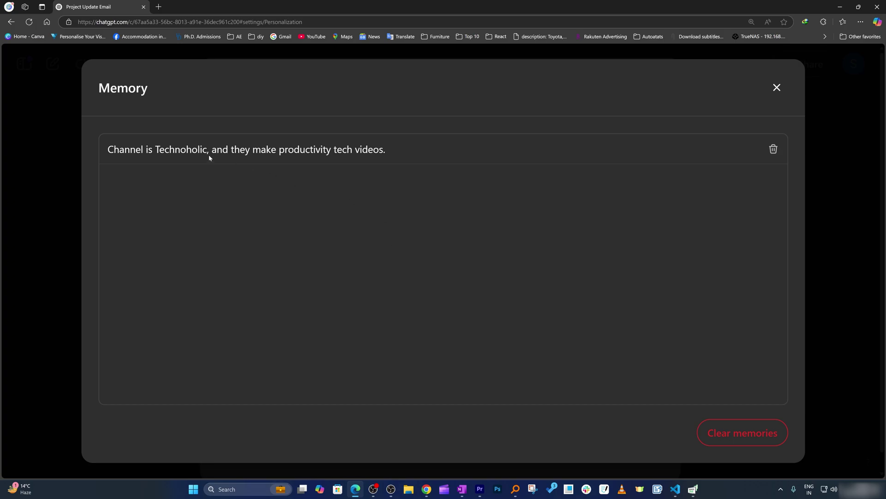
pyautogui.moveTo(108, 149); pyautogui.dragTo(394, 145)
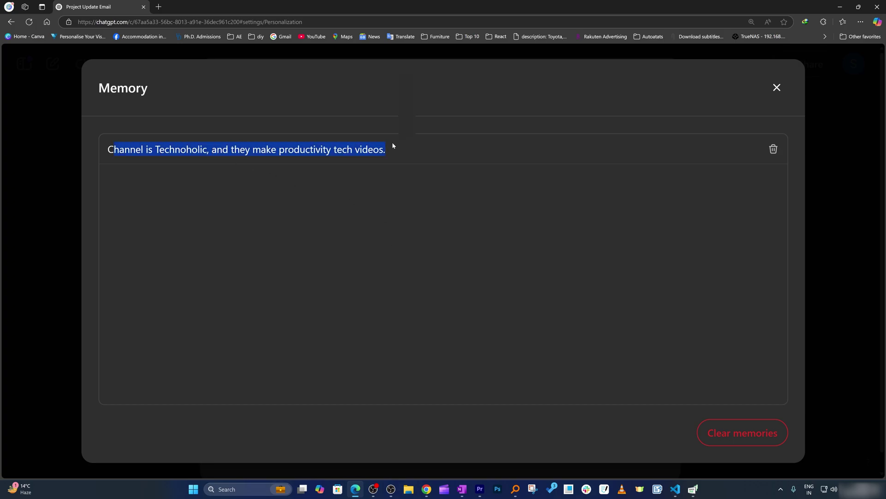
pyautogui.click(775, 87)
pyautogui.click(652, 87)
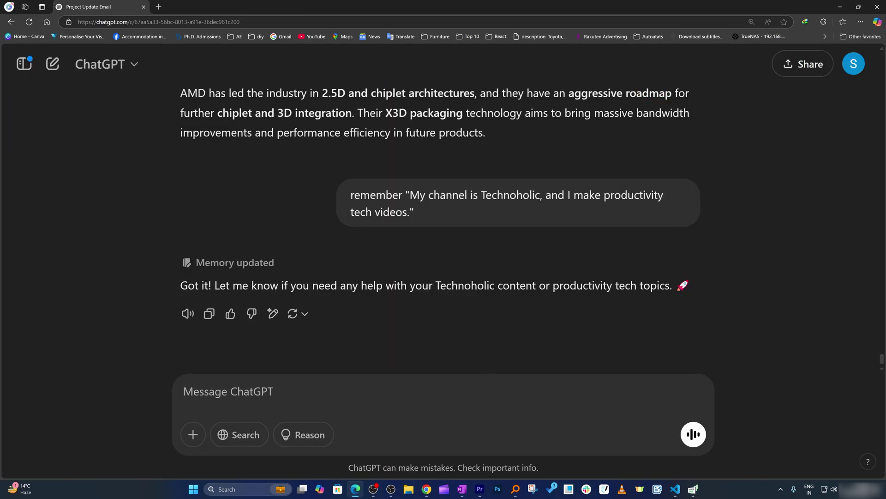
# - Start a new chat and ask "what is my channel name"
pyautogui.click(53, 63)
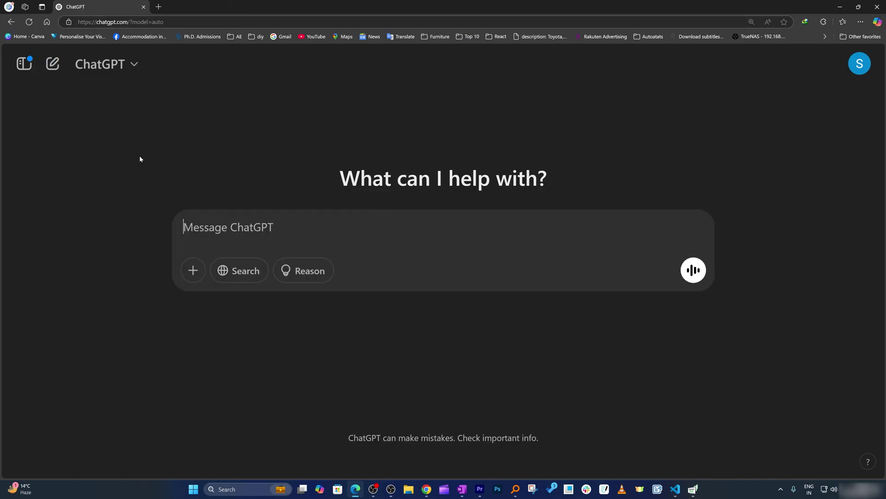
pyautogui.write('wh')
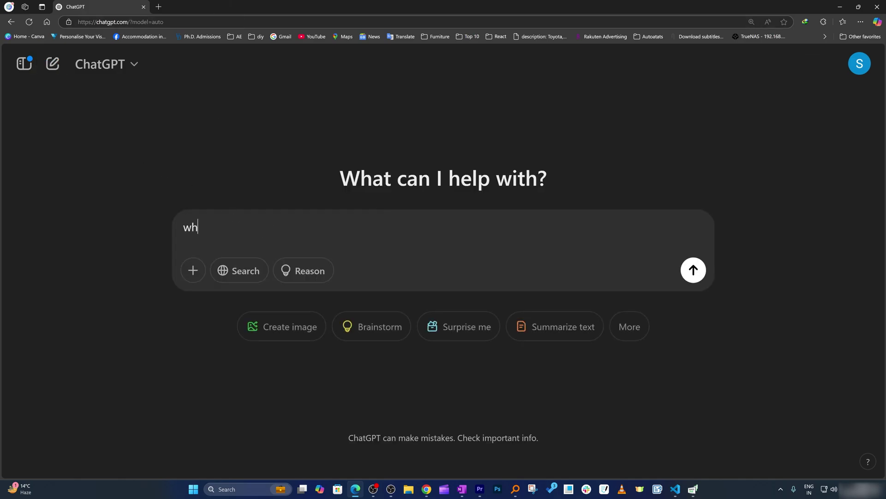
pyautogui.write('at is my channel name')
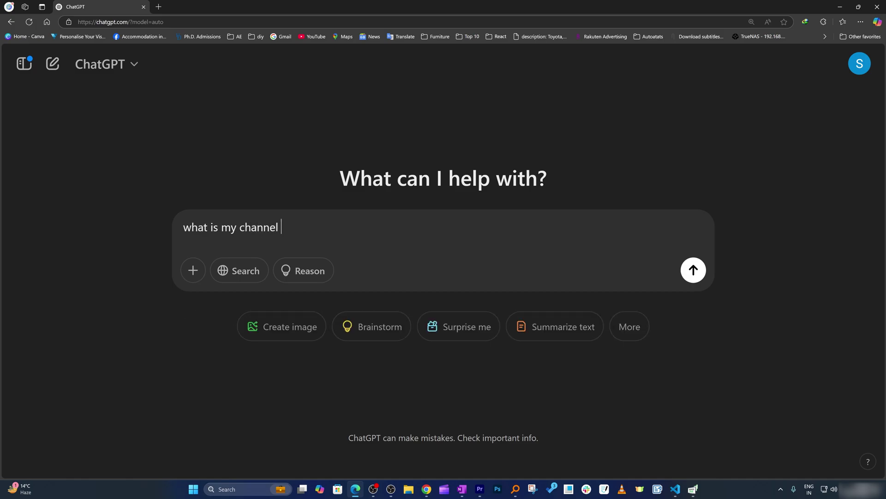
pyautogui.press('Return')
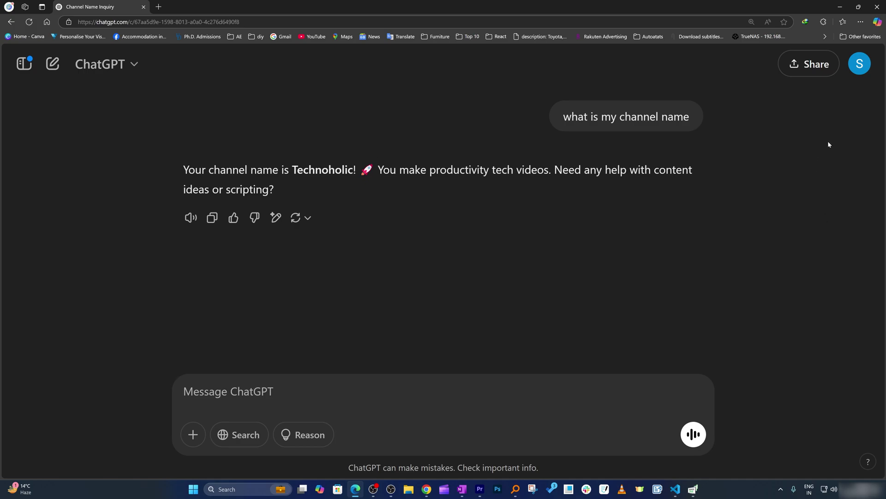
# - In Customize ChatGPT, set what ChatGPT should call you to "AI BOTS For School Homework" and the occupation to "Student"
pyautogui.click(860, 64)
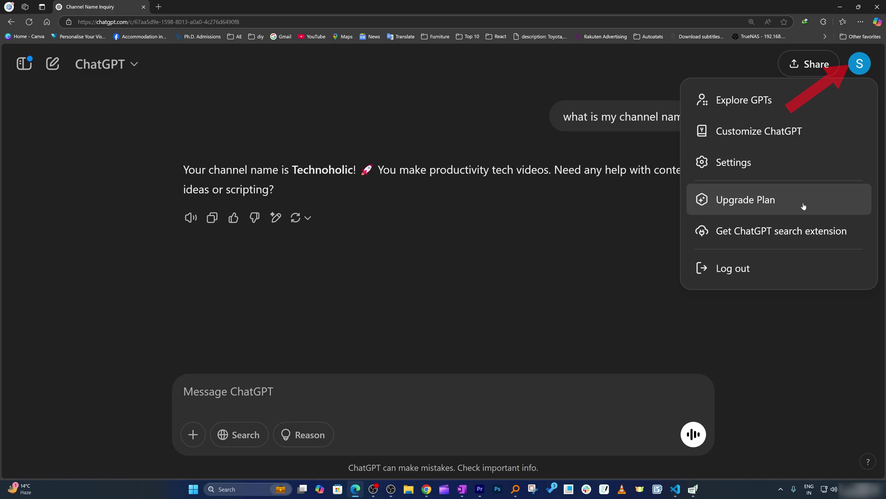
pyautogui.click(777, 132)
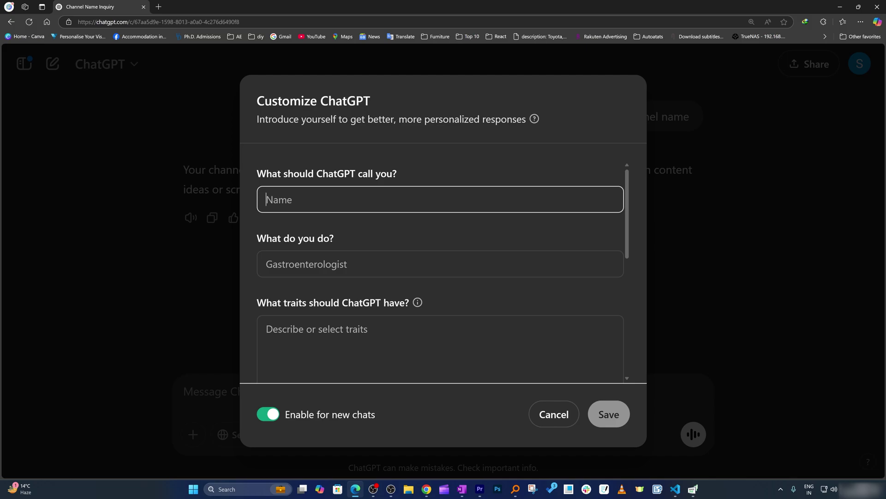
pyautogui.write('AI')
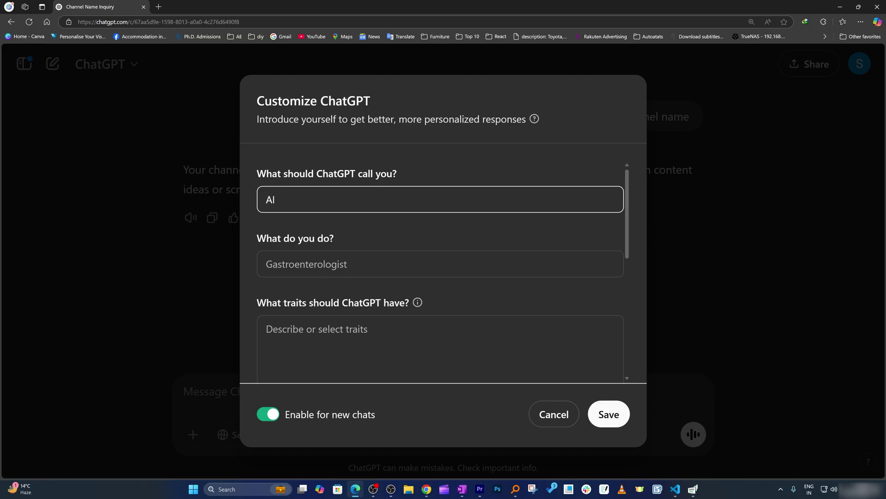
pyautogui.write(' BOTS')
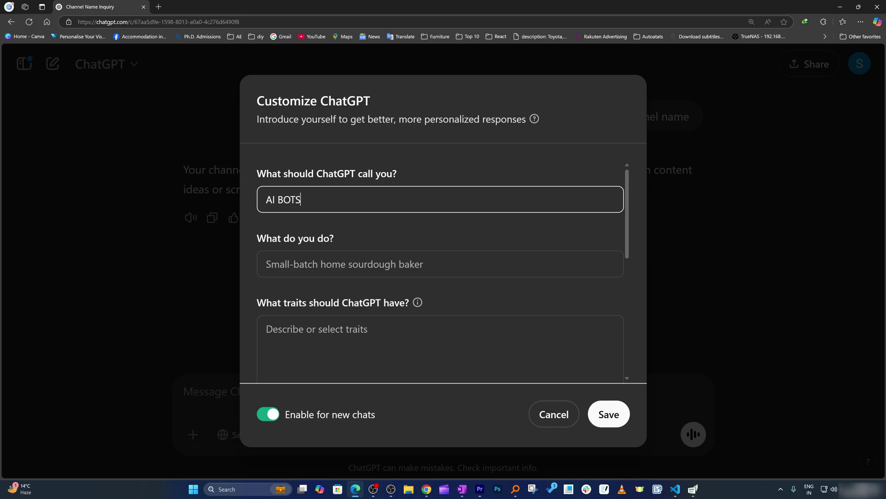
pyautogui.write(' For School Homework')
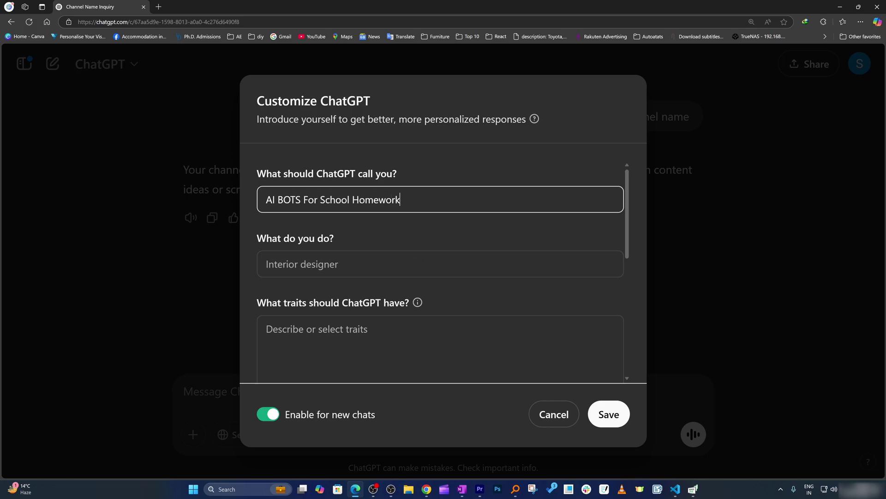
pyautogui.press('Tab')
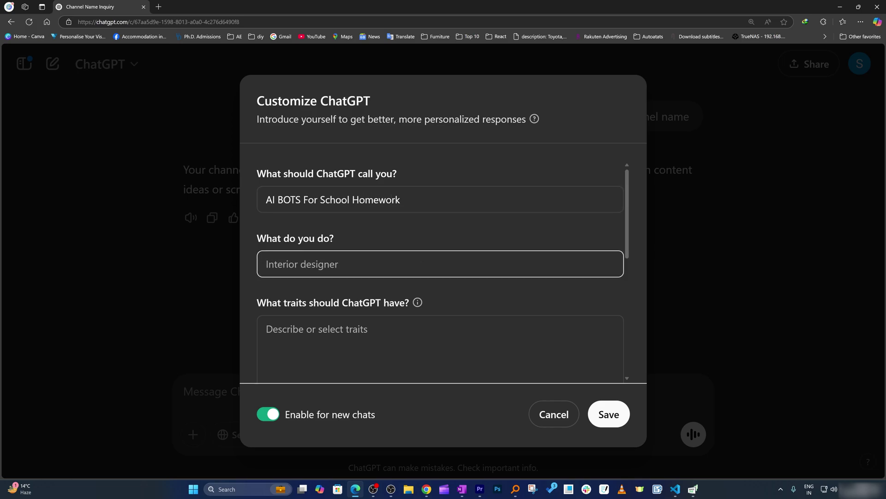
pyautogui.scroll(-1, 443, 268)
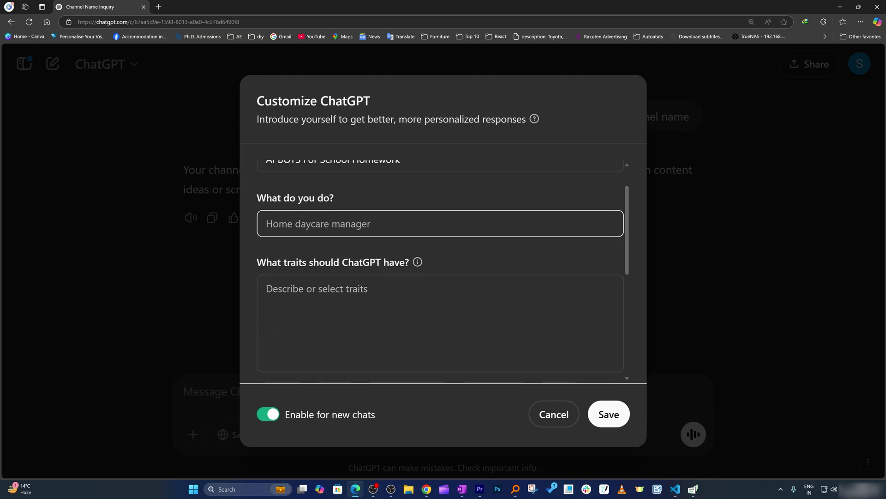
pyautogui.write('Student')
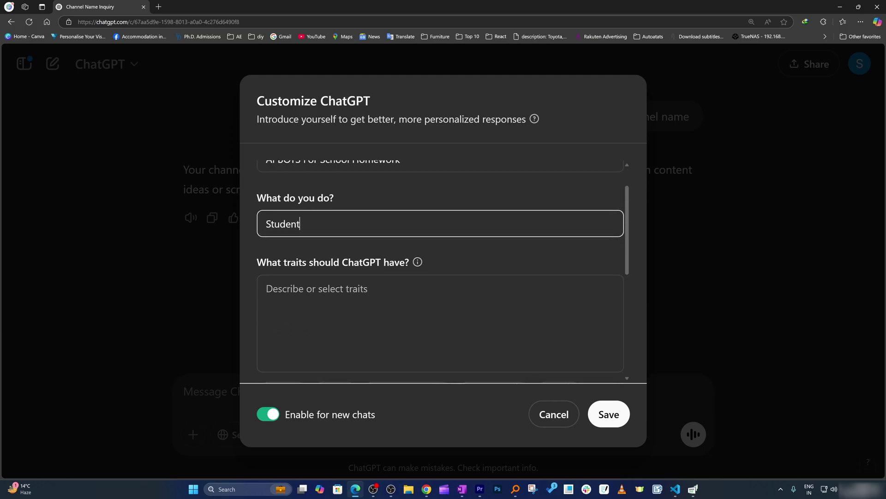
pyautogui.press('Tab')
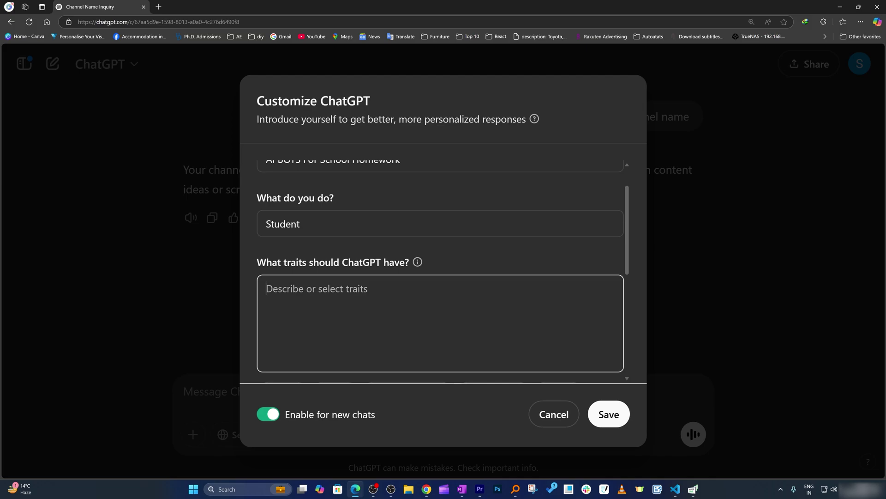
# - Add the Chatty and Straight shooting traits to the traits ChatGPT should have
pyautogui.scroll(-1, 443, 275)
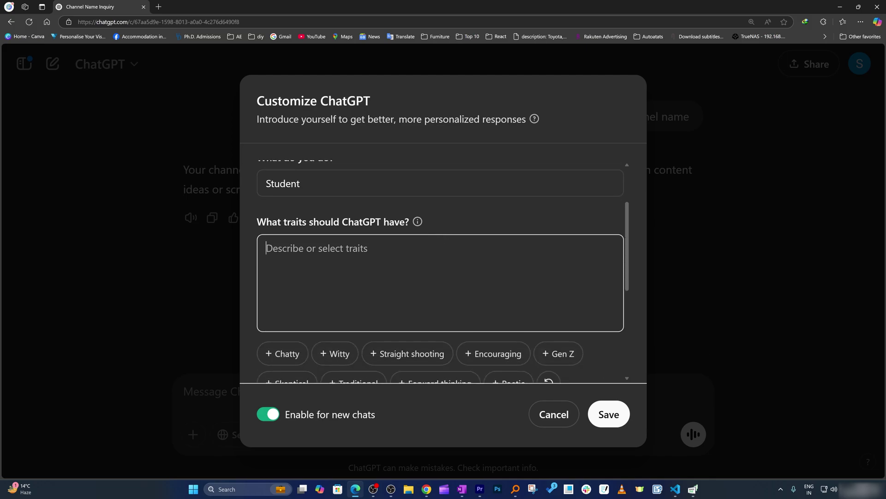
pyautogui.doubleClick(362, 222)
pyautogui.click(414, 224)
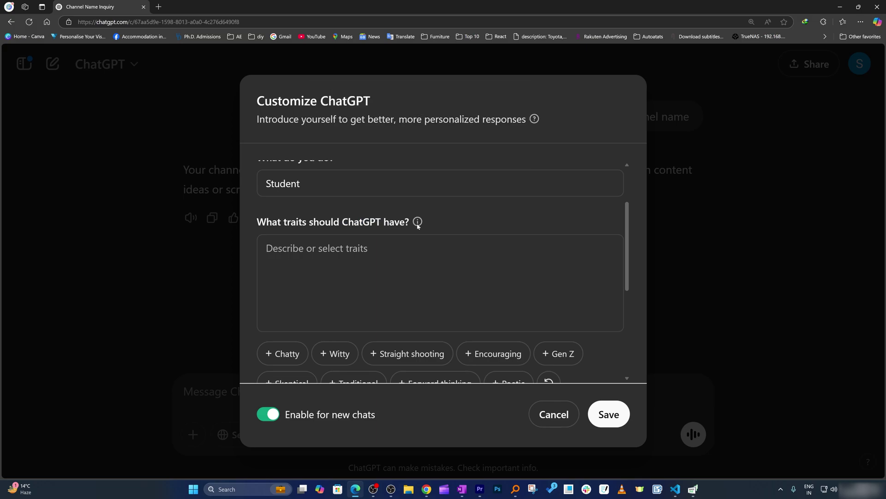
pyautogui.scroll(-2, 406, 287)
pyautogui.click(274, 277)
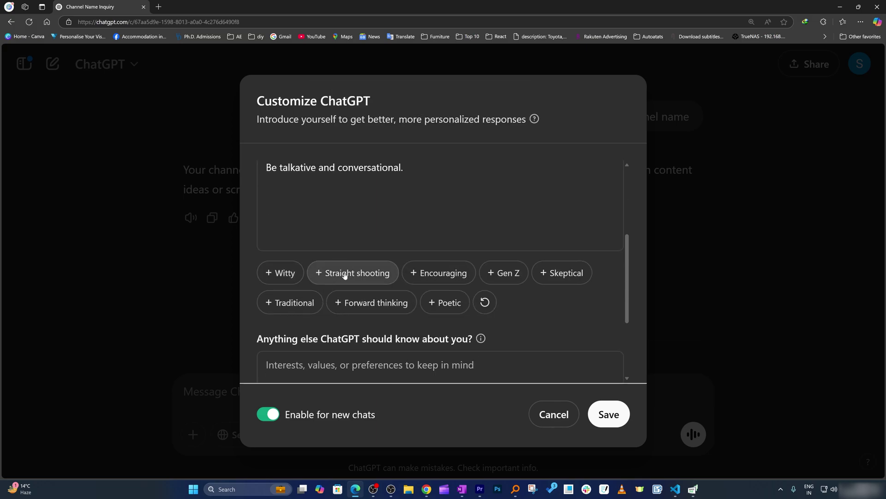
pyautogui.click(345, 277)
# - Look at the field for anything else ChatGPT should know about you, and expand the Advanced options
pyautogui.scroll(-3, 464, 327)
pyautogui.click(464, 321)
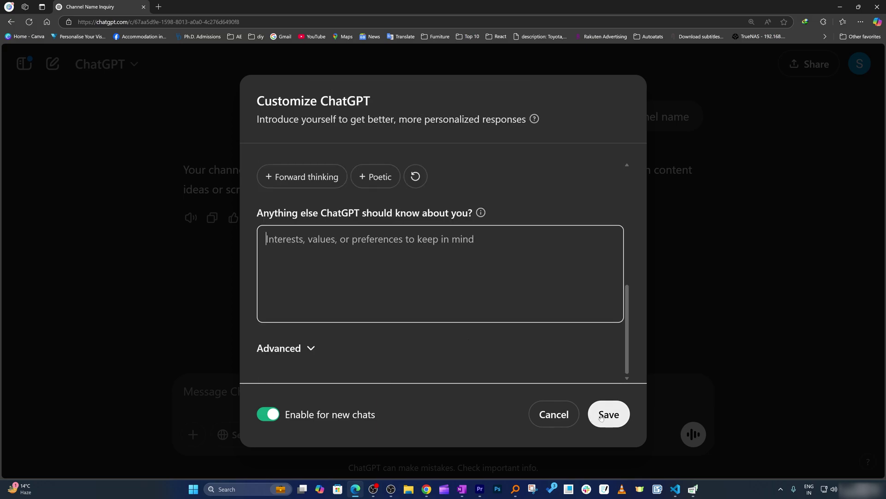
pyautogui.click(309, 350)
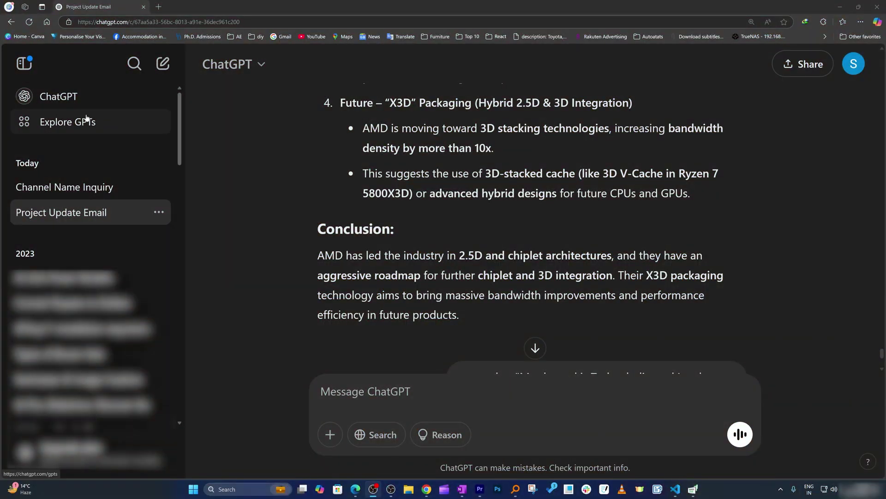
# - Open the GPT store and expand the Trending list to show more community GPTs
pyautogui.click(84, 121)
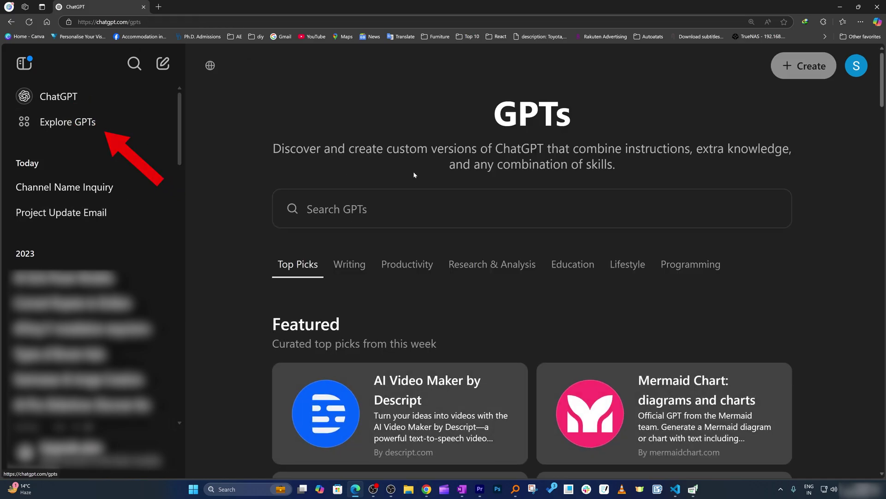
pyautogui.scroll(-4, 412, 194)
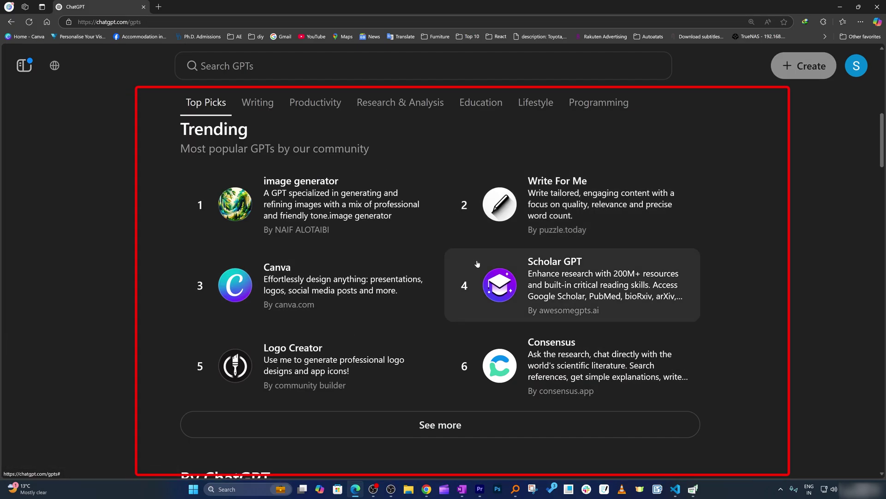
pyautogui.scroll(-4, 554, 240)
pyautogui.click(436, 227)
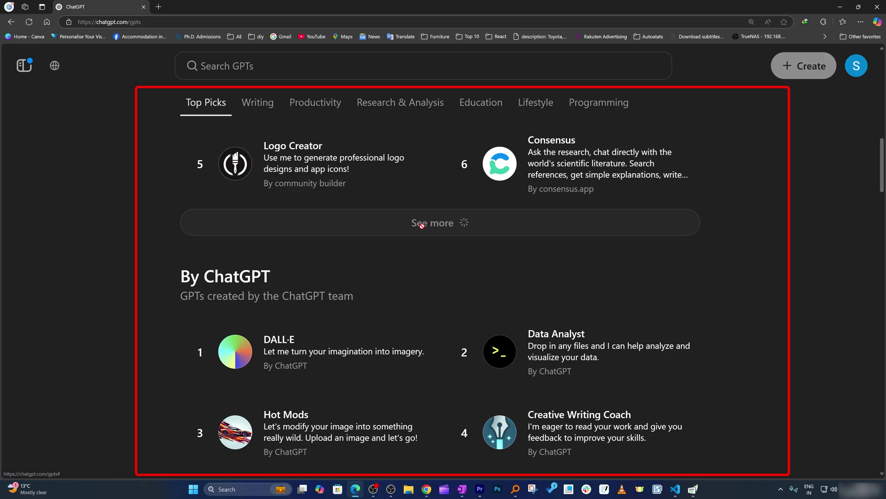
pyautogui.scroll(2, 564, 292)
pyautogui.scroll(-1, 577, 287)
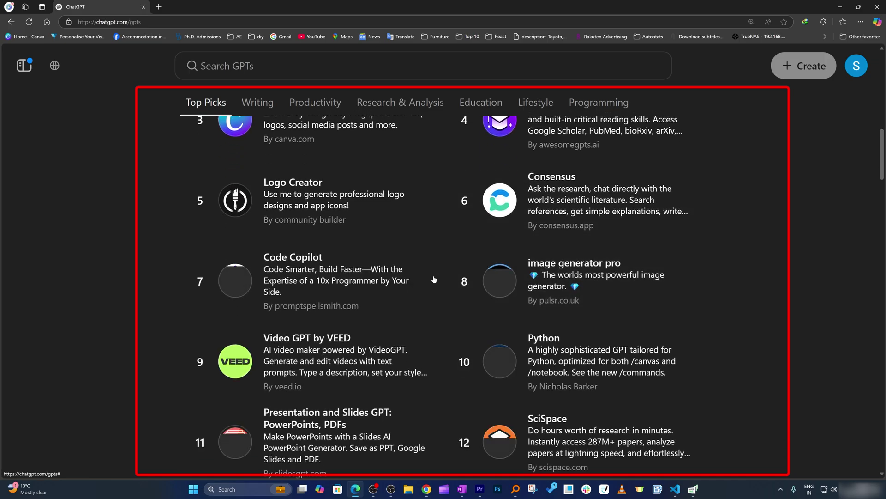
pyautogui.scroll(3, 372, 275)
# - Start a chat with the image generator GPT, run its "Generate an image of a futuristic city." starter, and look over the expanded prompt
pyautogui.click(348, 203)
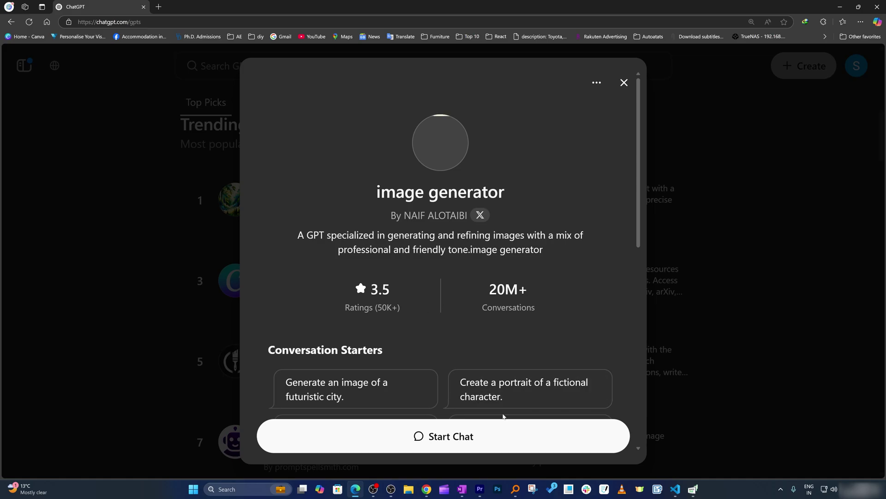
pyautogui.click(492, 433)
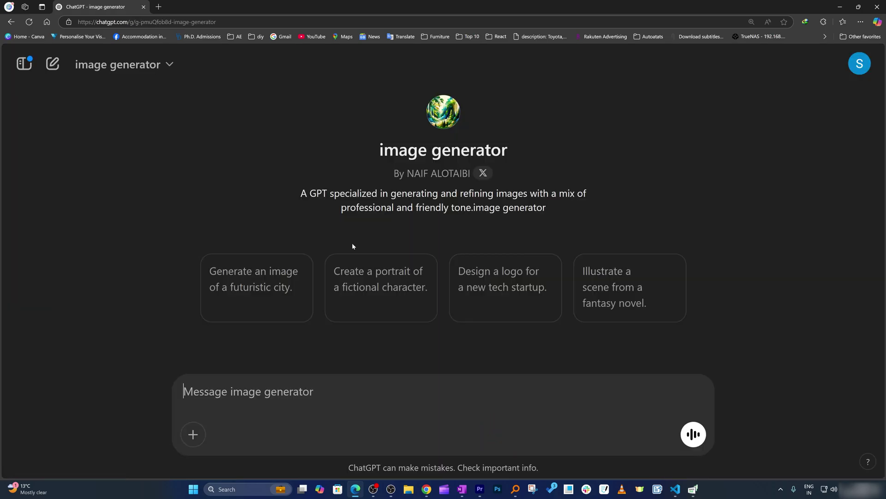
pyautogui.click(283, 314)
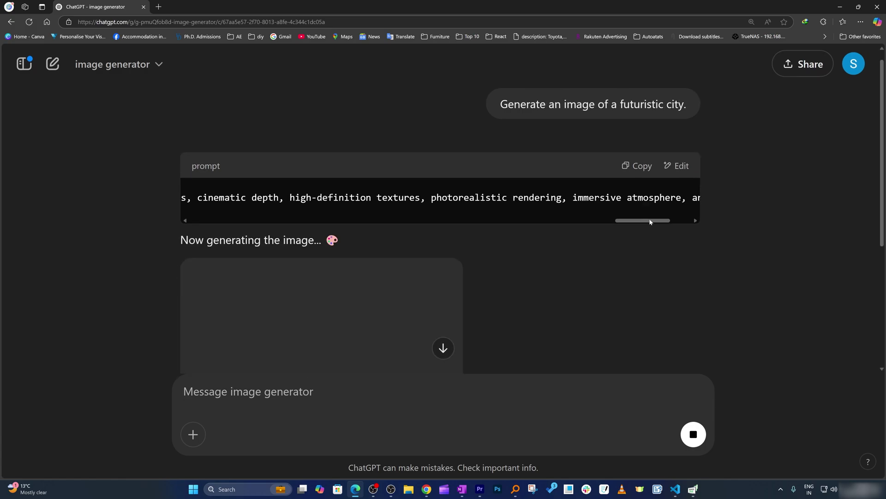
pyautogui.moveTo(651, 221); pyautogui.dragTo(220, 220)
pyautogui.moveTo(688, 104); pyautogui.dragTo(508, 104)
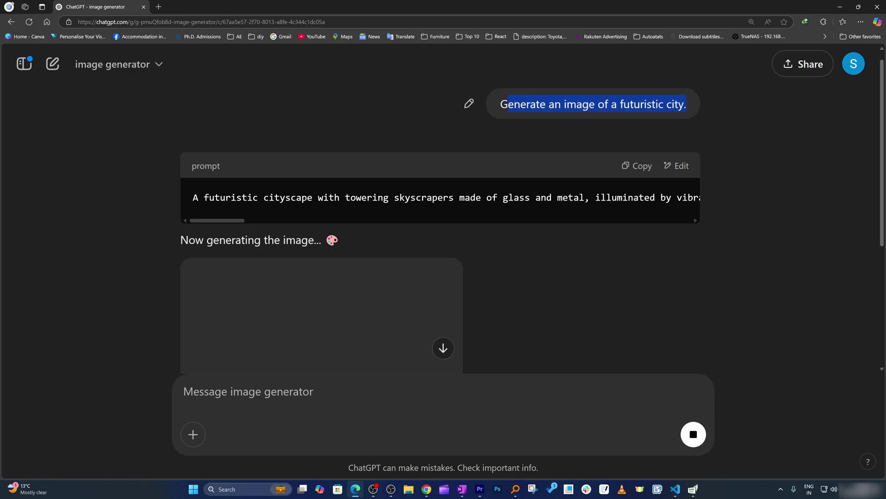
pyautogui.click(514, 226)
pyautogui.scroll(-3, 508, 296)
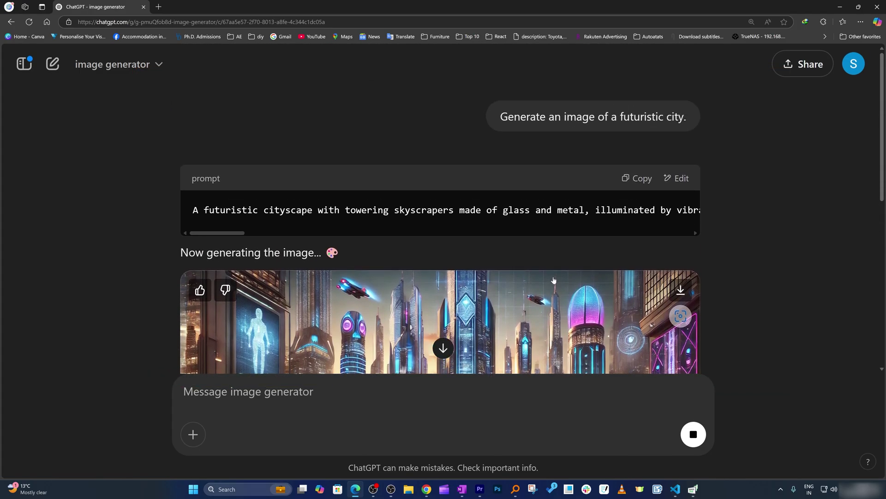
# - View the generated futuristic city image full size, download it, and return to the chat
pyautogui.click(554, 280)
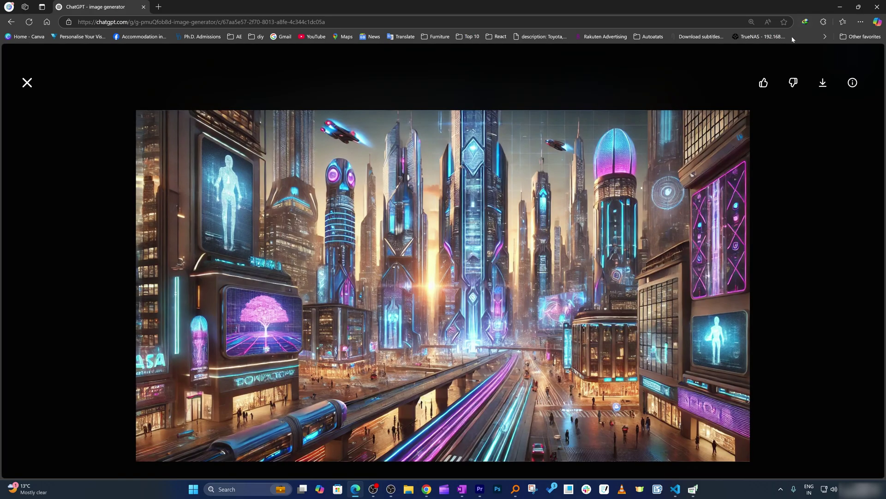
pyautogui.click(821, 81)
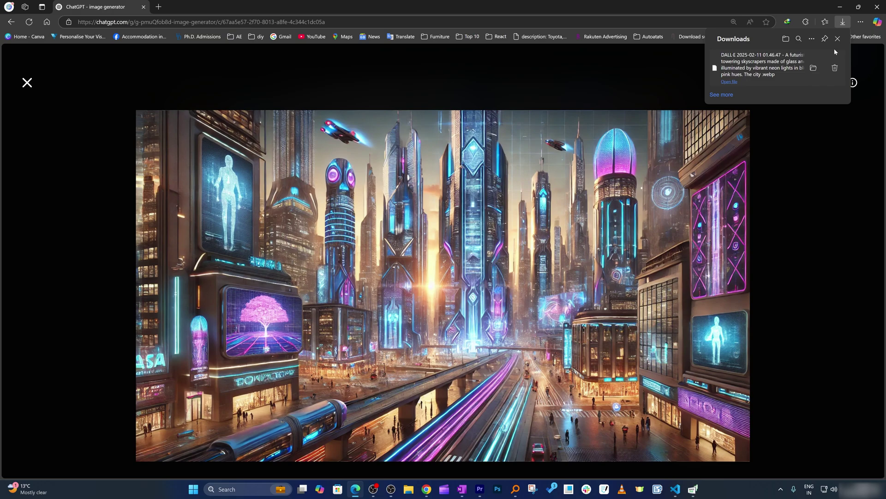
pyautogui.click(838, 39)
pyautogui.click(28, 82)
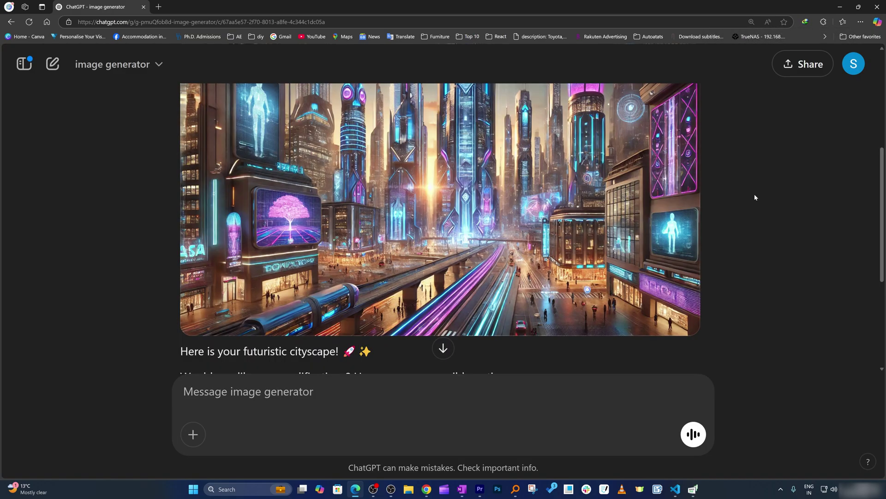
pyautogui.scroll(3, 754, 194)
pyautogui.scroll(-1, 762, 194)
pyautogui.scroll(-1, 764, 197)
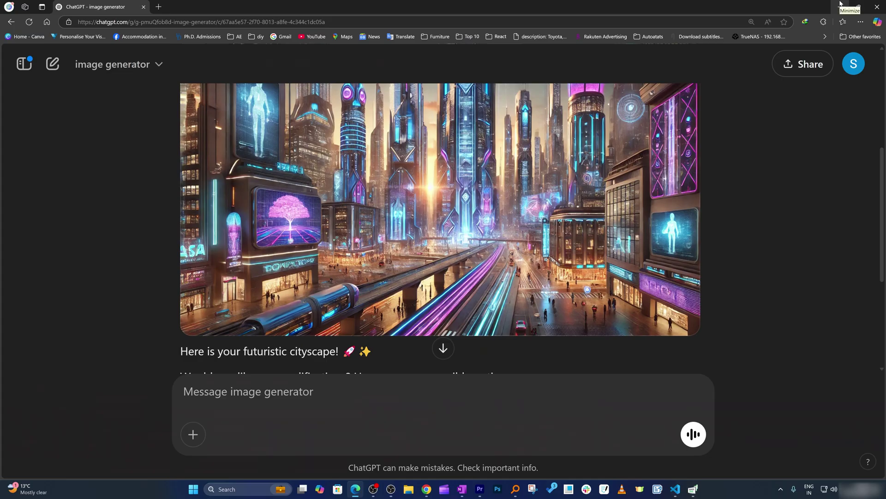
# - Minimize this browser window and look through the models available in the other ChatGPT 4o session
pyautogui.click(841, 6)
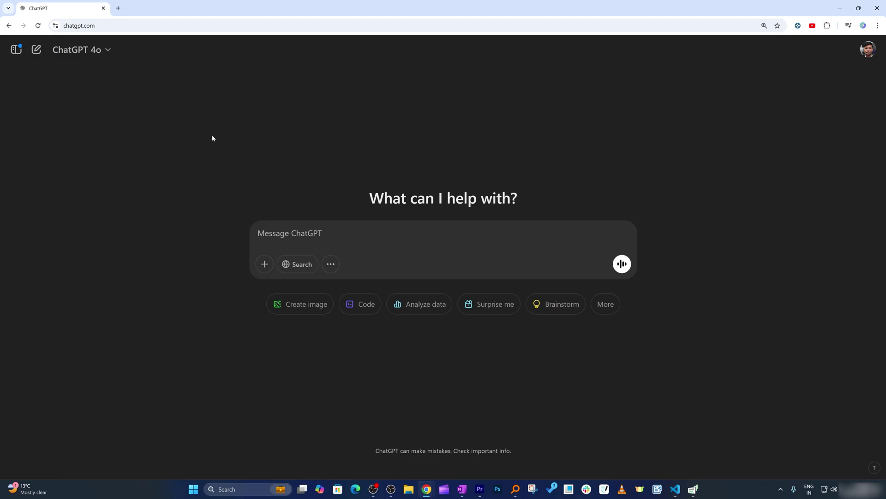
pyautogui.click(109, 52)
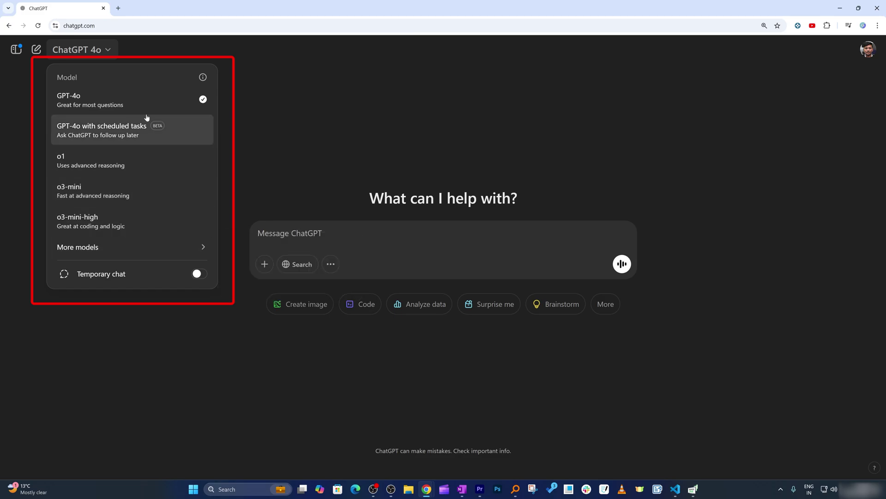
pyautogui.click(274, 119)
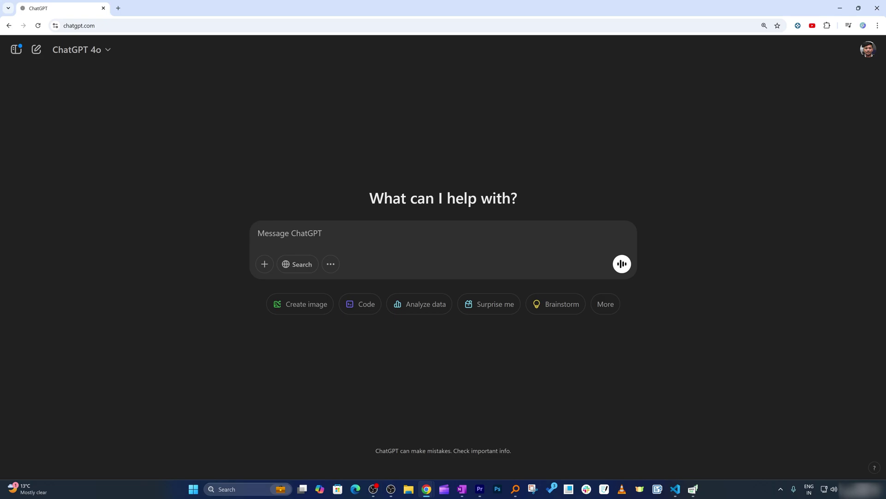
# - Send the message "remember:" followed by "Write an email to my manager about project", pasting the second line from the clipboard history
pyautogui.write('remember:')
pyautogui.hotkey('shift', 'Return')
pyautogui.press('super+v')
pyautogui.scroll(-1, 332, 334)
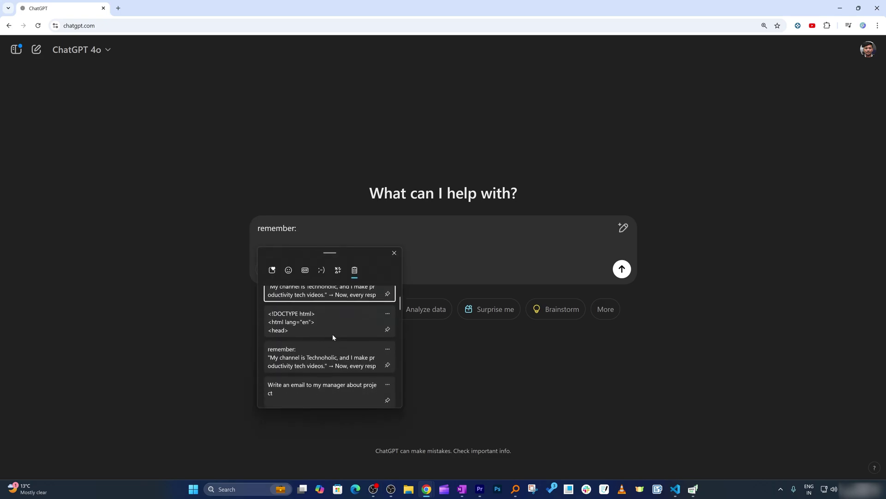
pyautogui.scroll(-3, 333, 334)
pyautogui.click(331, 350)
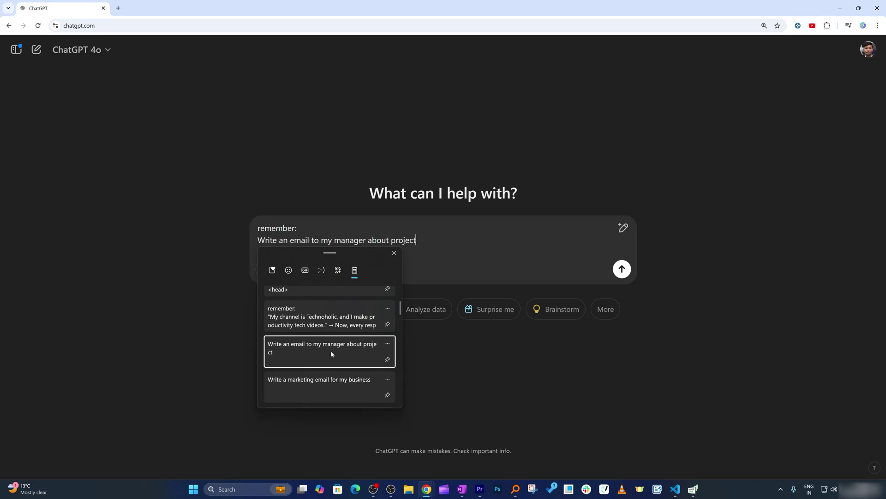
pyautogui.click(621, 269)
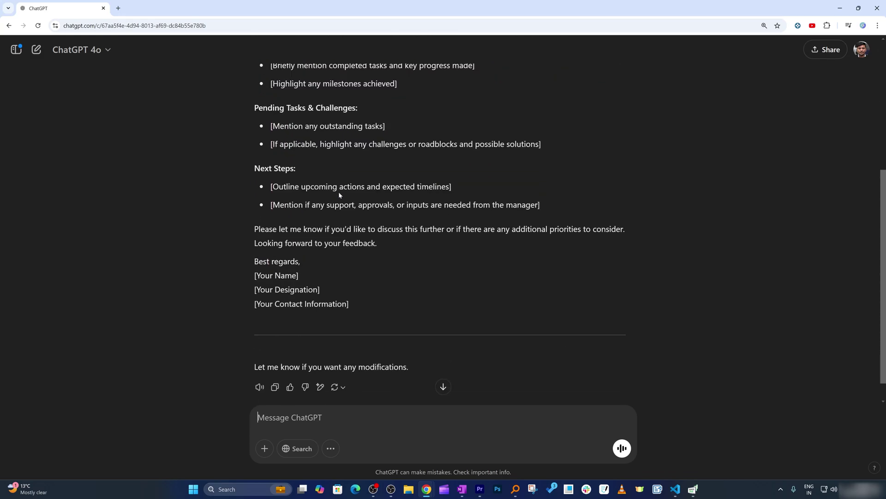
# - Review the drafted project email and the models offered for regenerating the reply
pyautogui.scroll(5, 339, 193)
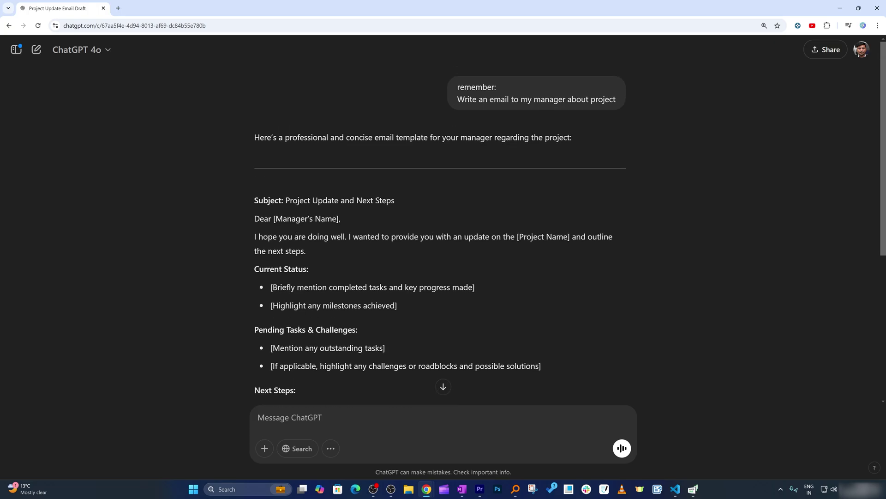
pyautogui.scroll(-5, 253, 210)
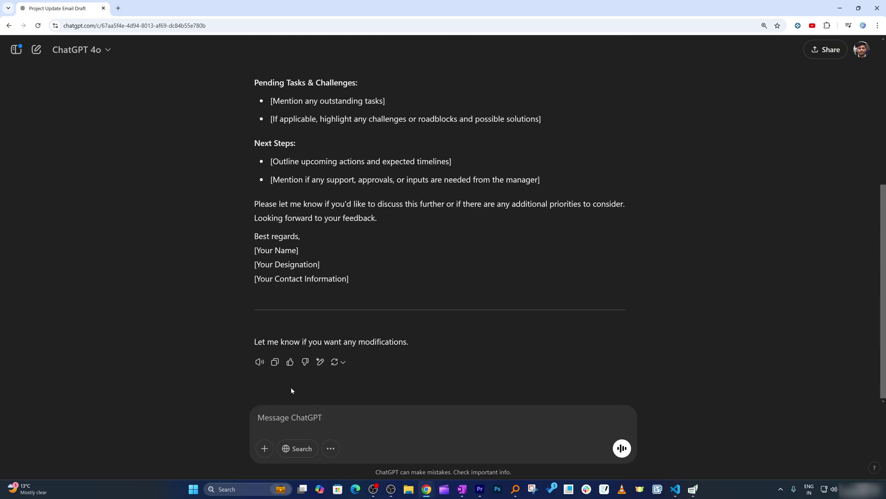
pyautogui.click(341, 363)
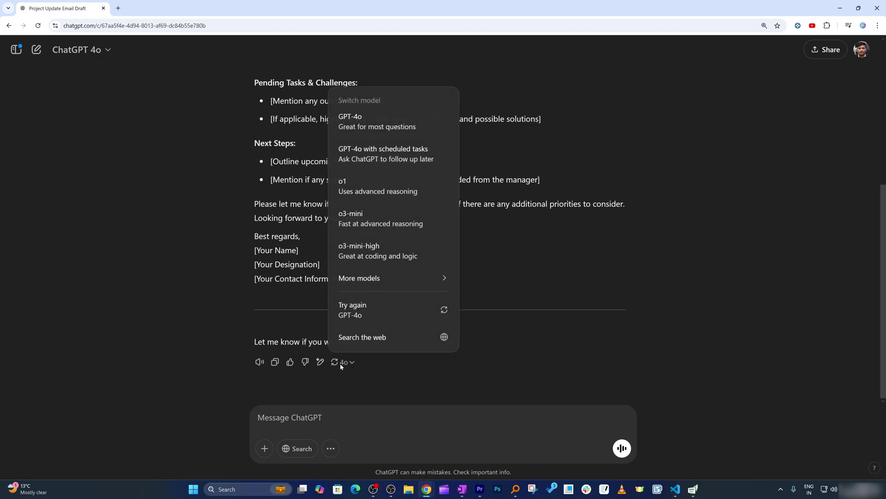
pyautogui.click(432, 279)
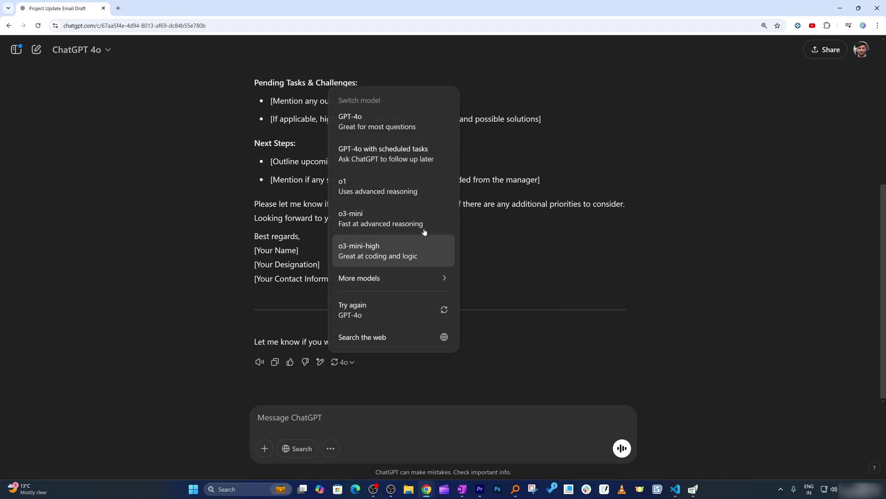
pyautogui.click(581, 320)
# - Enable Canvas and send the reply's line "Here's a professional and concise email template for your manager regarding the project:" as the message
pyautogui.click(330, 448)
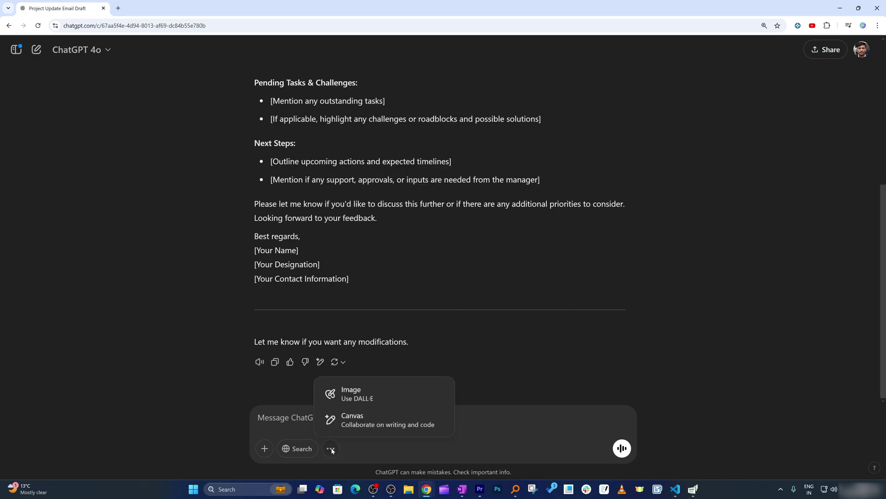
pyautogui.click(344, 419)
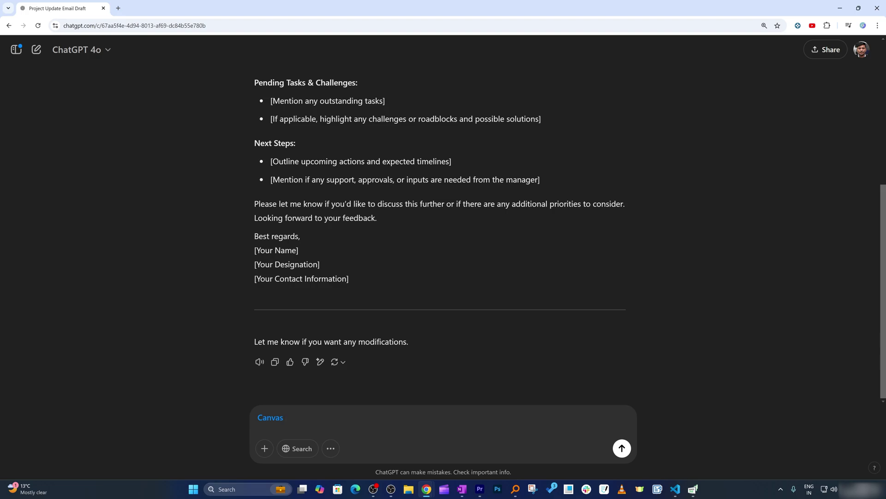
pyautogui.scroll(5, 432, 174)
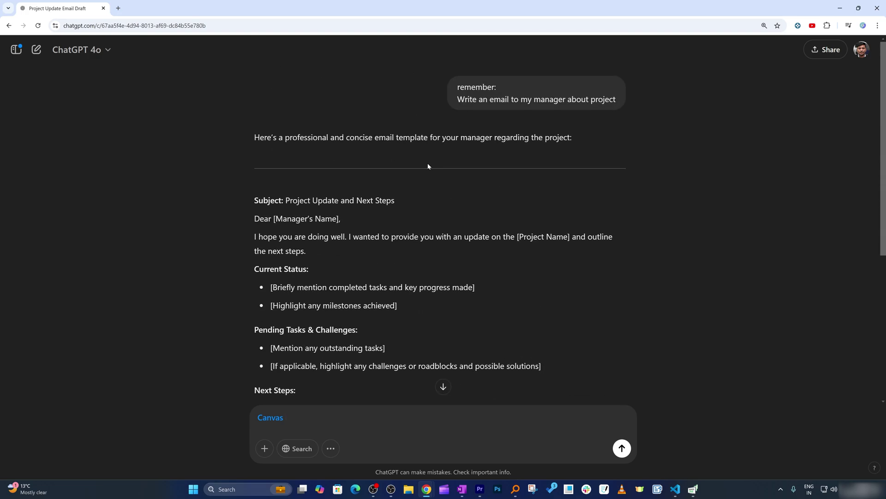
pyautogui.moveTo(577, 142); pyautogui.dragTo(323, 417)
pyautogui.click(622, 447)
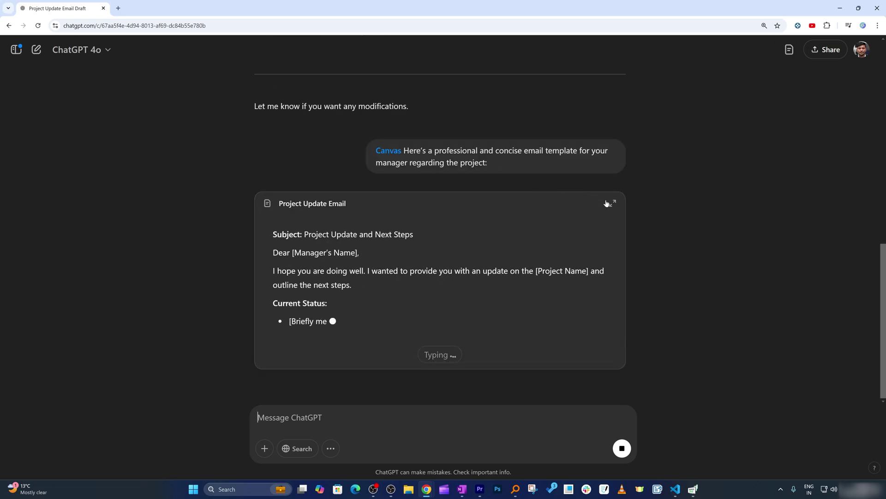
# - Expand the Project Update Email canvas to the full editor and dismiss the sharing tip
pyautogui.click(613, 204)
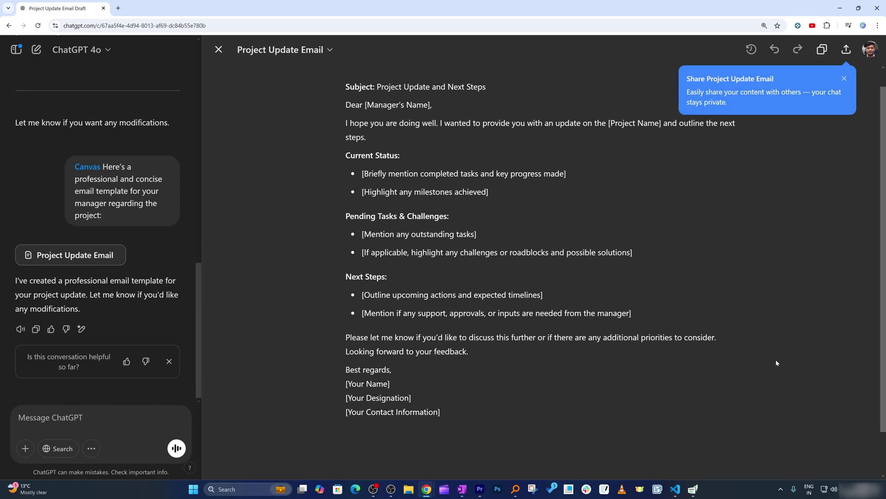
pyautogui.click(848, 78)
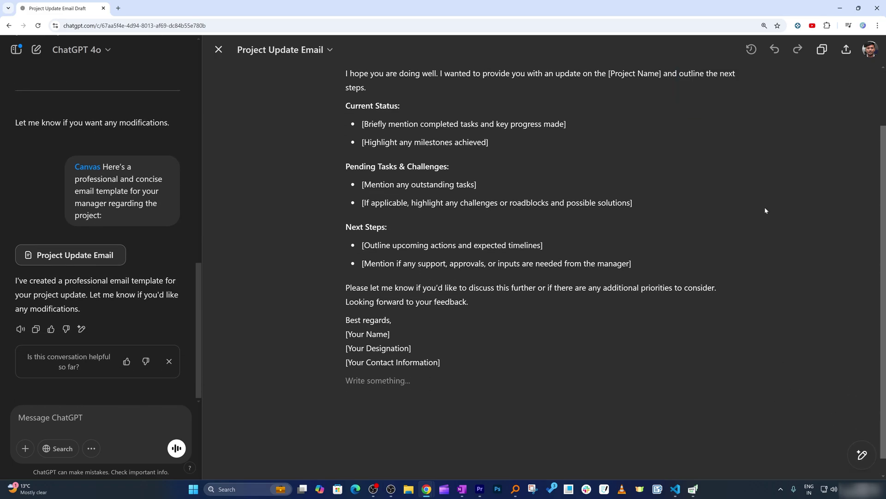
pyautogui.scroll(2, 761, 212)
# - Try out the canvas's length adjustment and reading level controls on the project email
pyautogui.moveTo(862, 454)
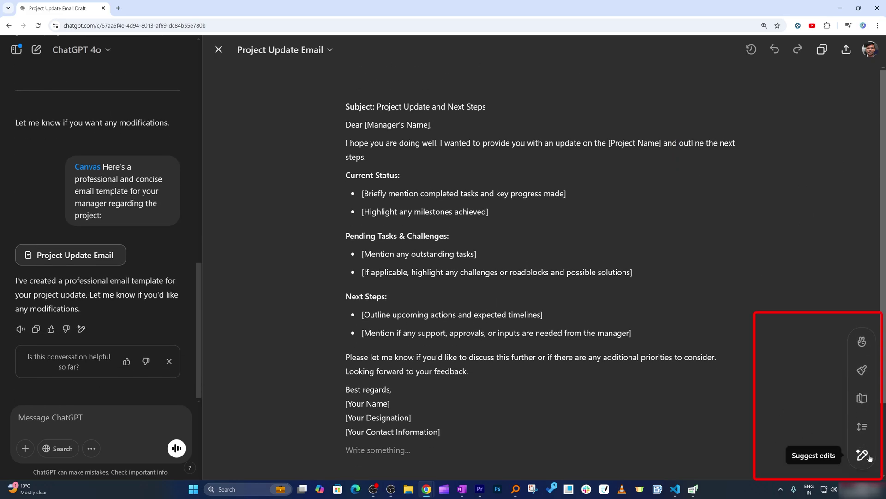
pyautogui.click(862, 429)
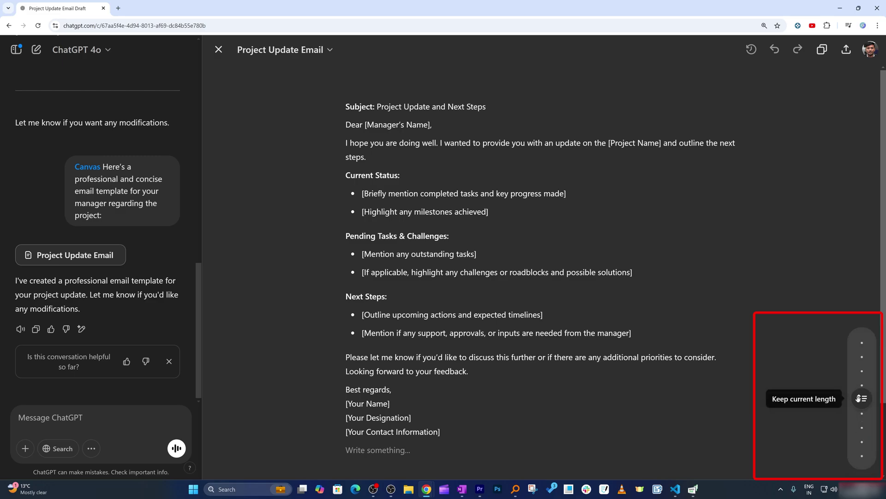
pyautogui.moveTo(859, 398); pyautogui.dragTo(862, 436)
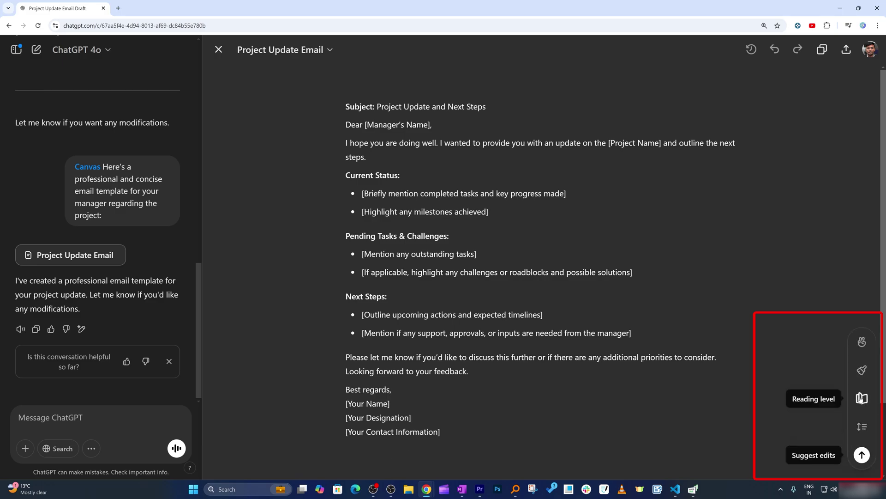
pyautogui.click(861, 398)
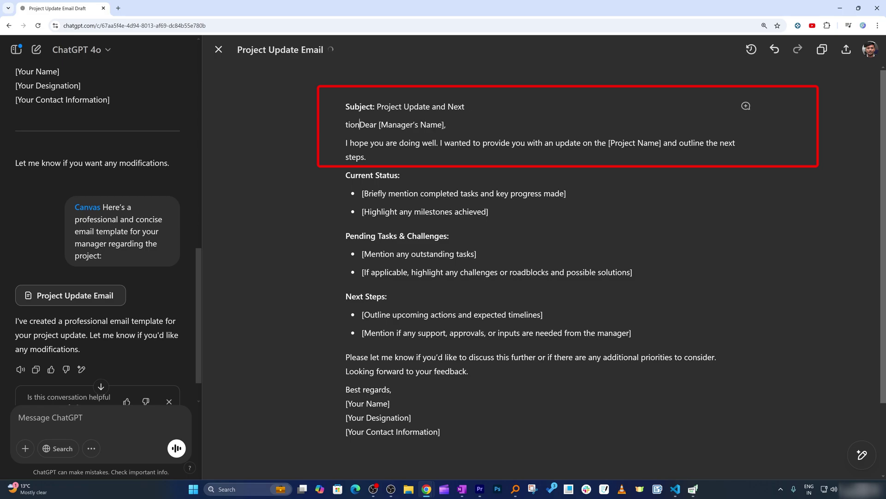
# - Have ChatGPT edit the two bullets under Next Steps with the request "reduct the length", and close the canvas
pyautogui.moveTo(632, 332); pyautogui.dragTo(342, 308)
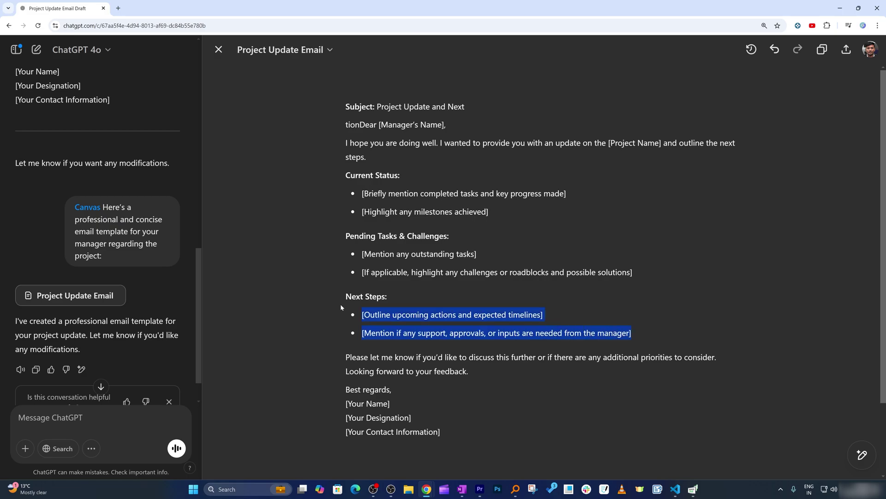
pyautogui.rightClick(395, 321)
pyautogui.press('Escape')
pyautogui.click(391, 296)
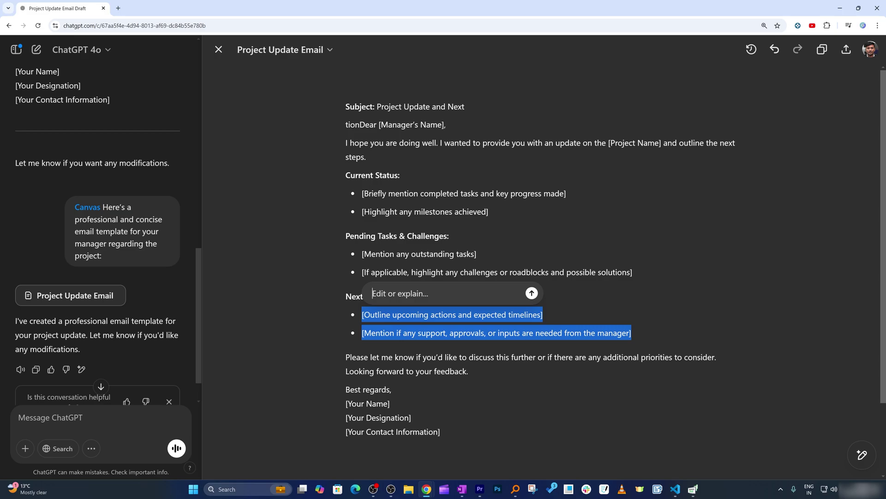
pyautogui.write('reduct the length')
pyautogui.press('Return')
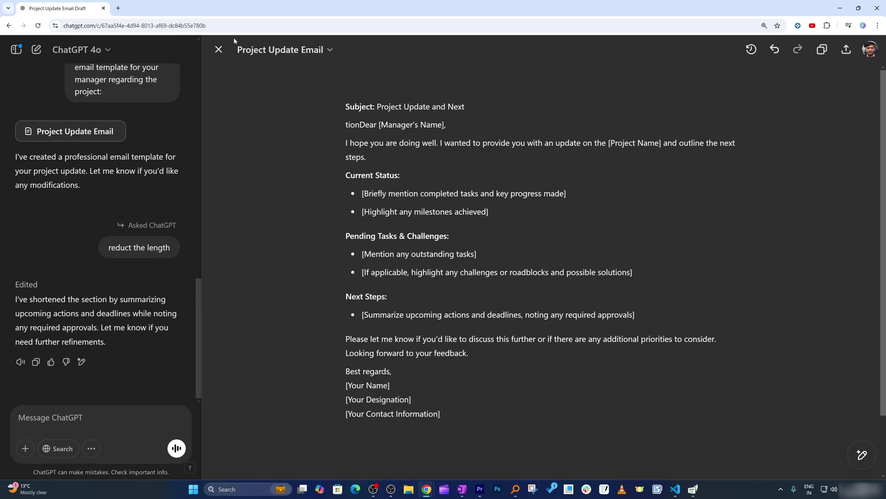
pyautogui.click(219, 50)
pyautogui.click(330, 448)
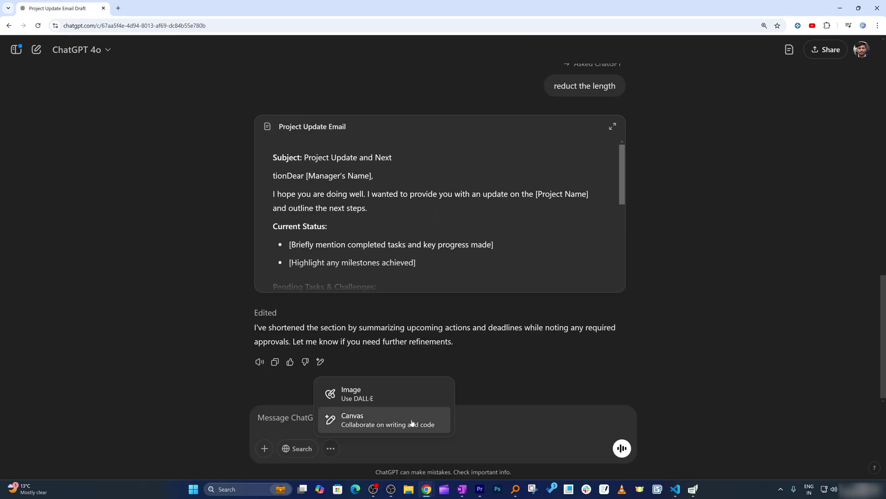
pyautogui.click(396, 394)
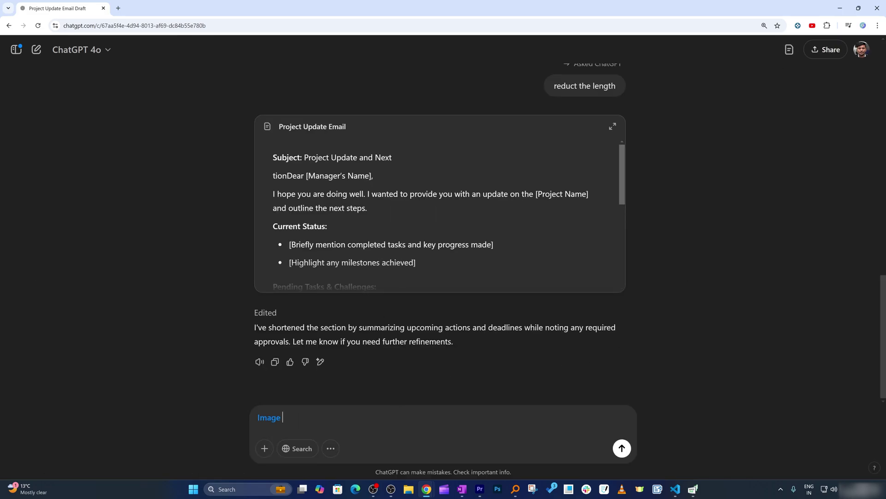
pyautogui.press('BackSpace')
# - Start voice mode with the microphone unmuted and switch to a new chat for advanced voice
pyautogui.click(622, 448)
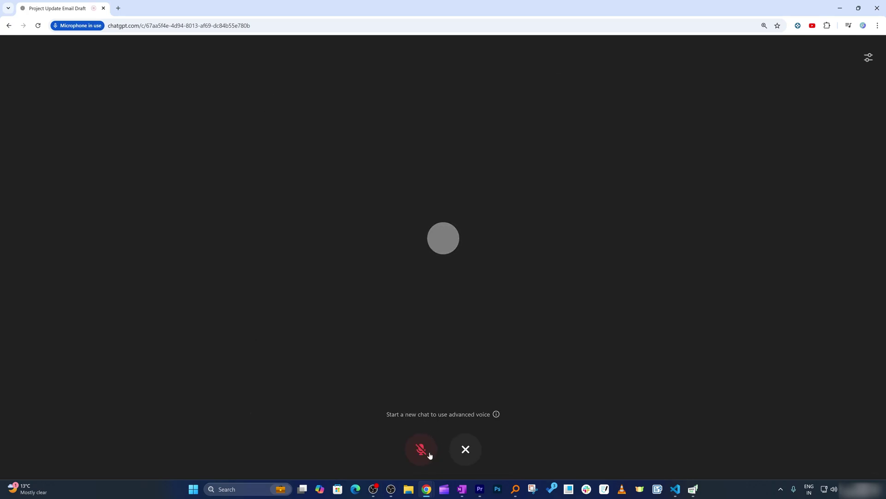
pyautogui.click(422, 450)
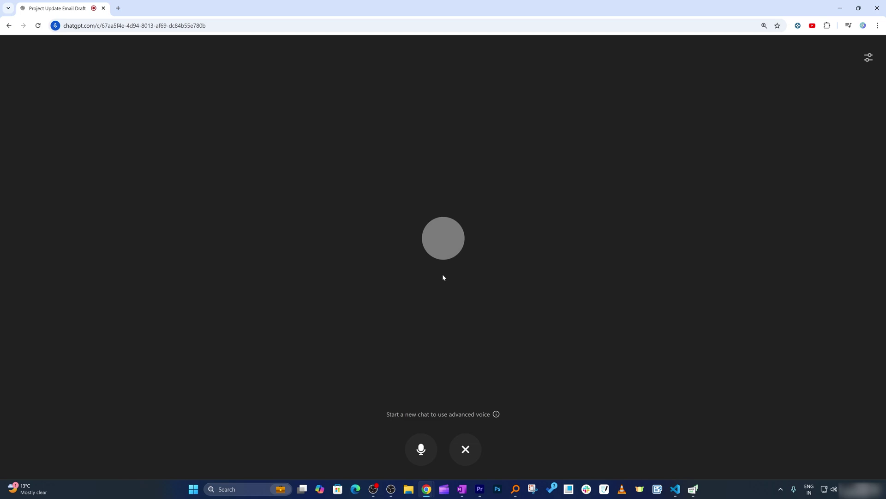
pyautogui.click(469, 414)
pyautogui.click(548, 296)
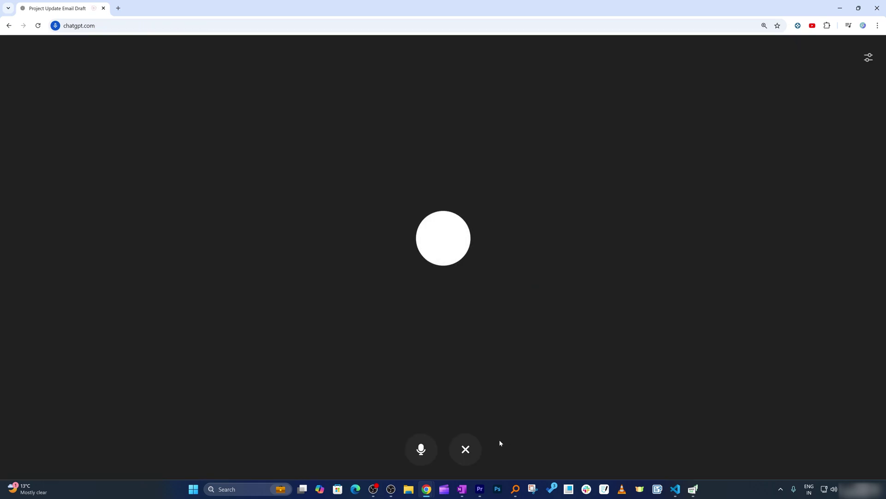